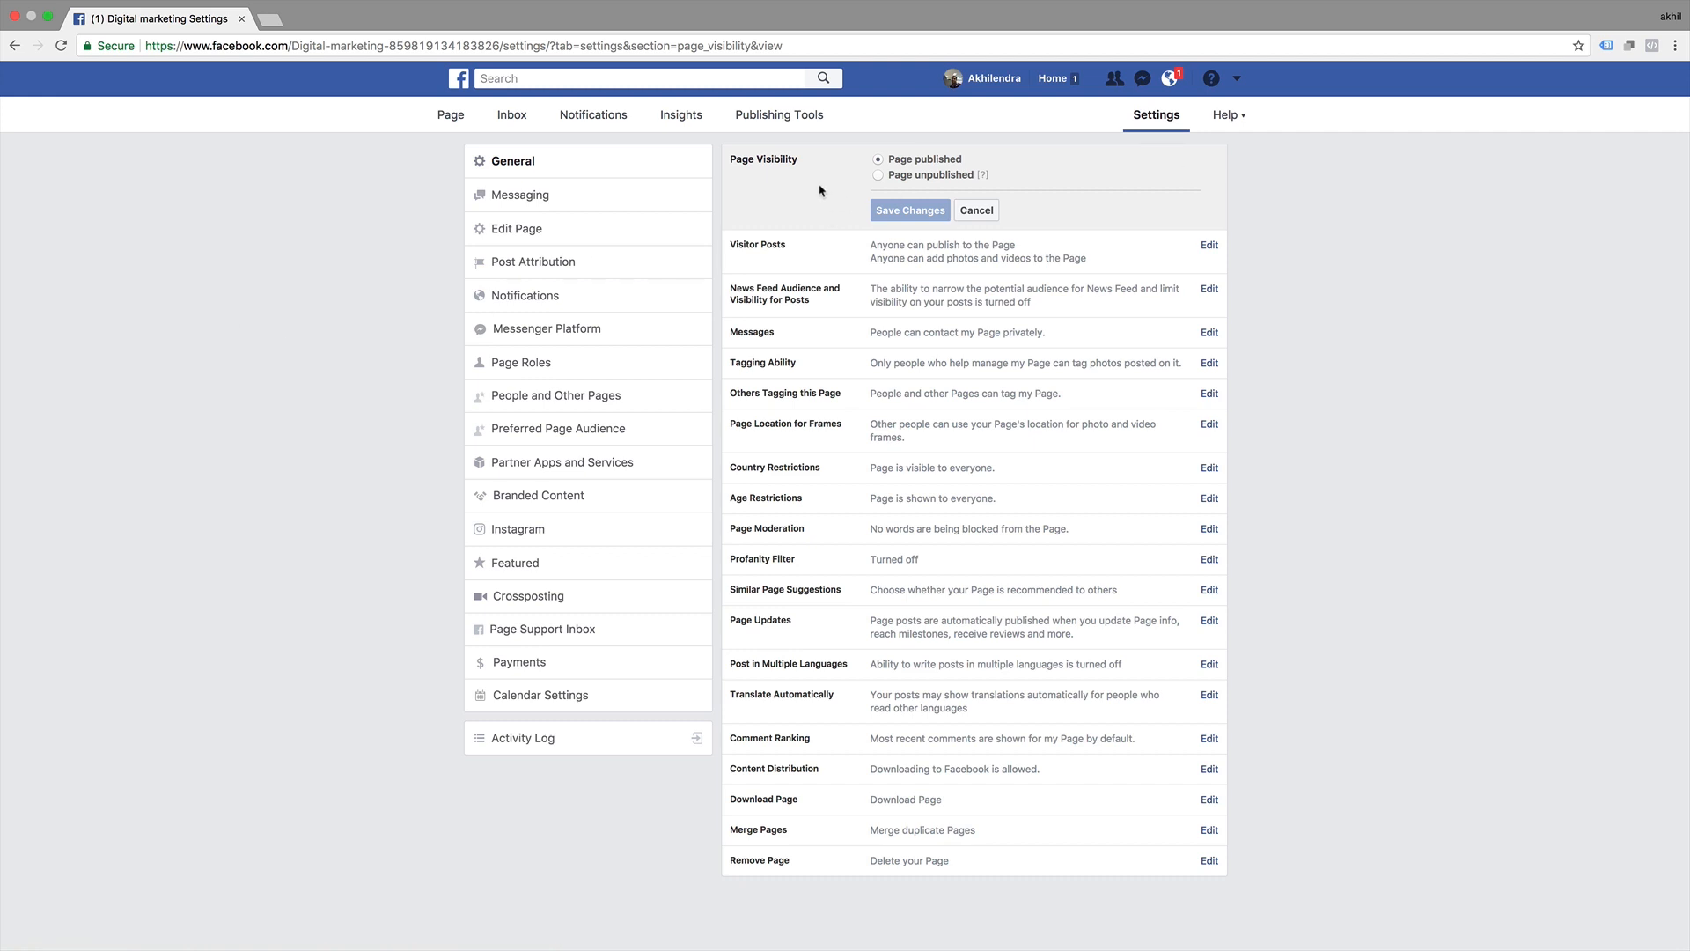
Try the Page unpublished option under Page Visibility, restore Page published and cancel the edit
click(879, 175)
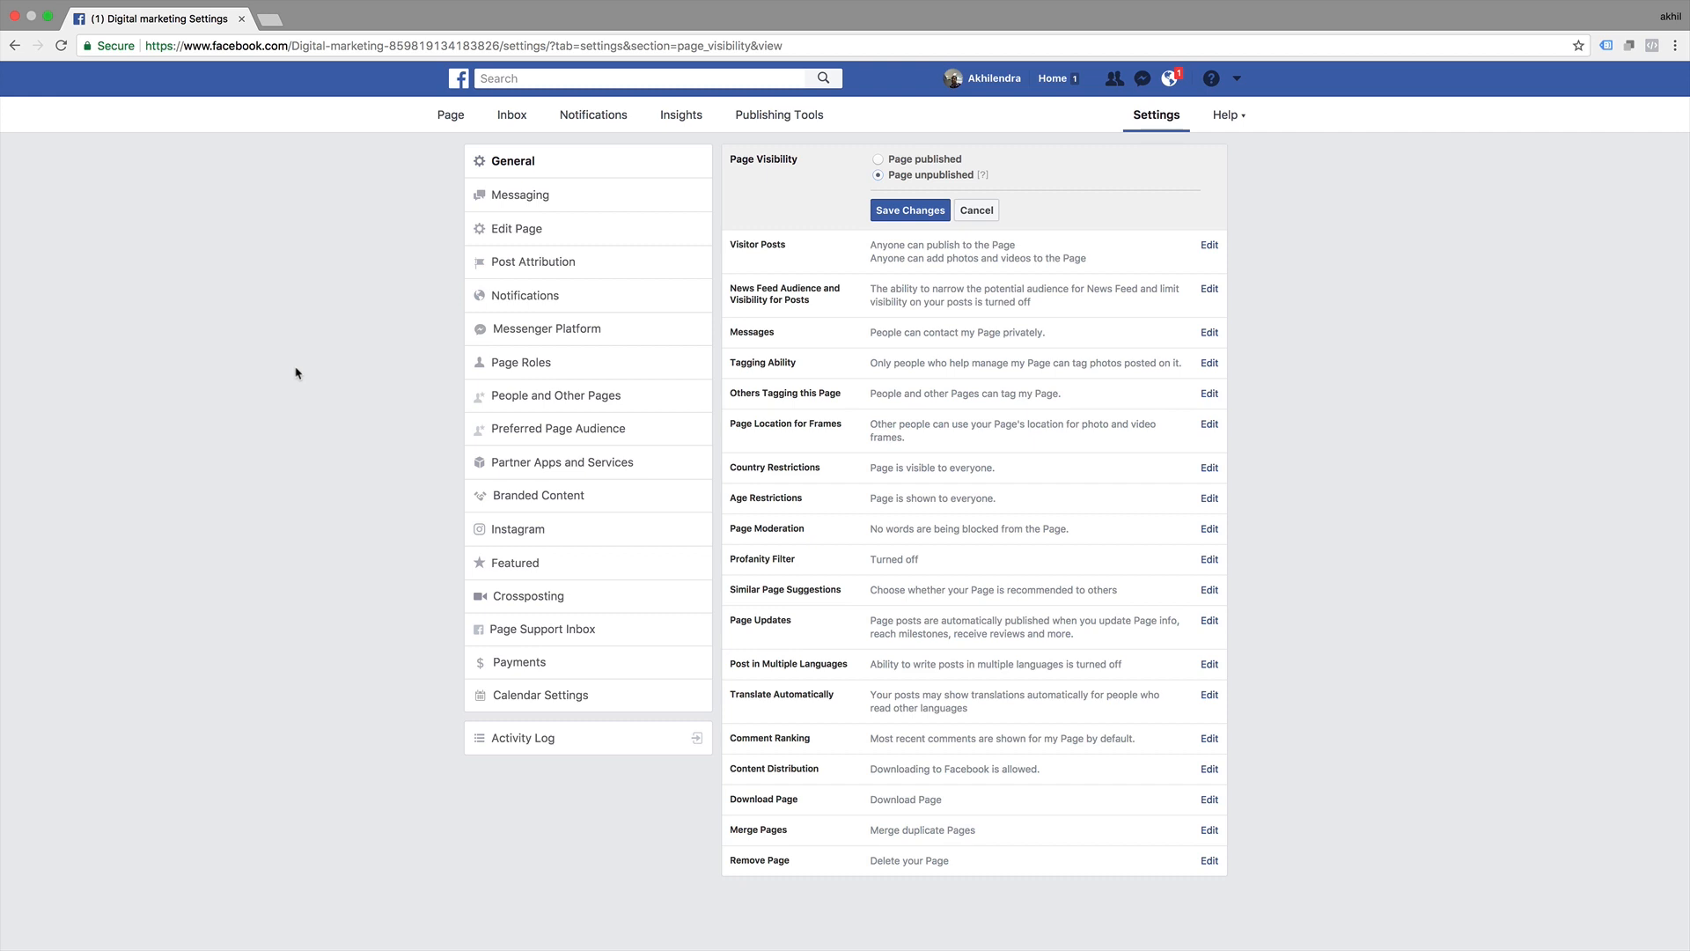
click(877, 159)
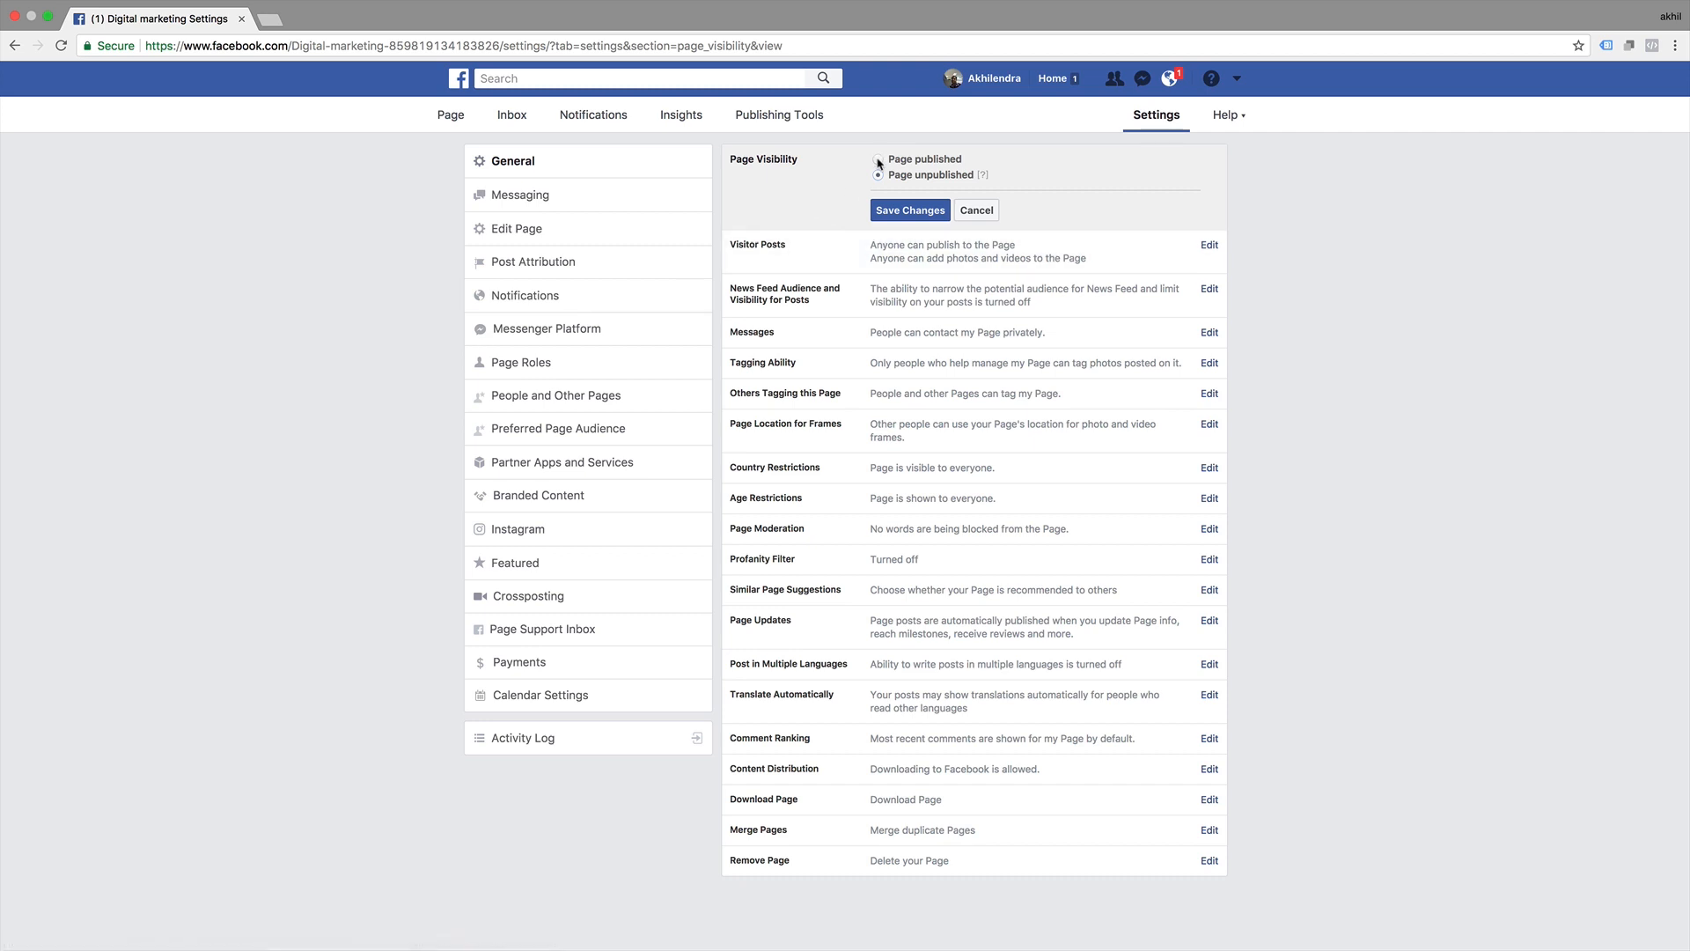
click(978, 210)
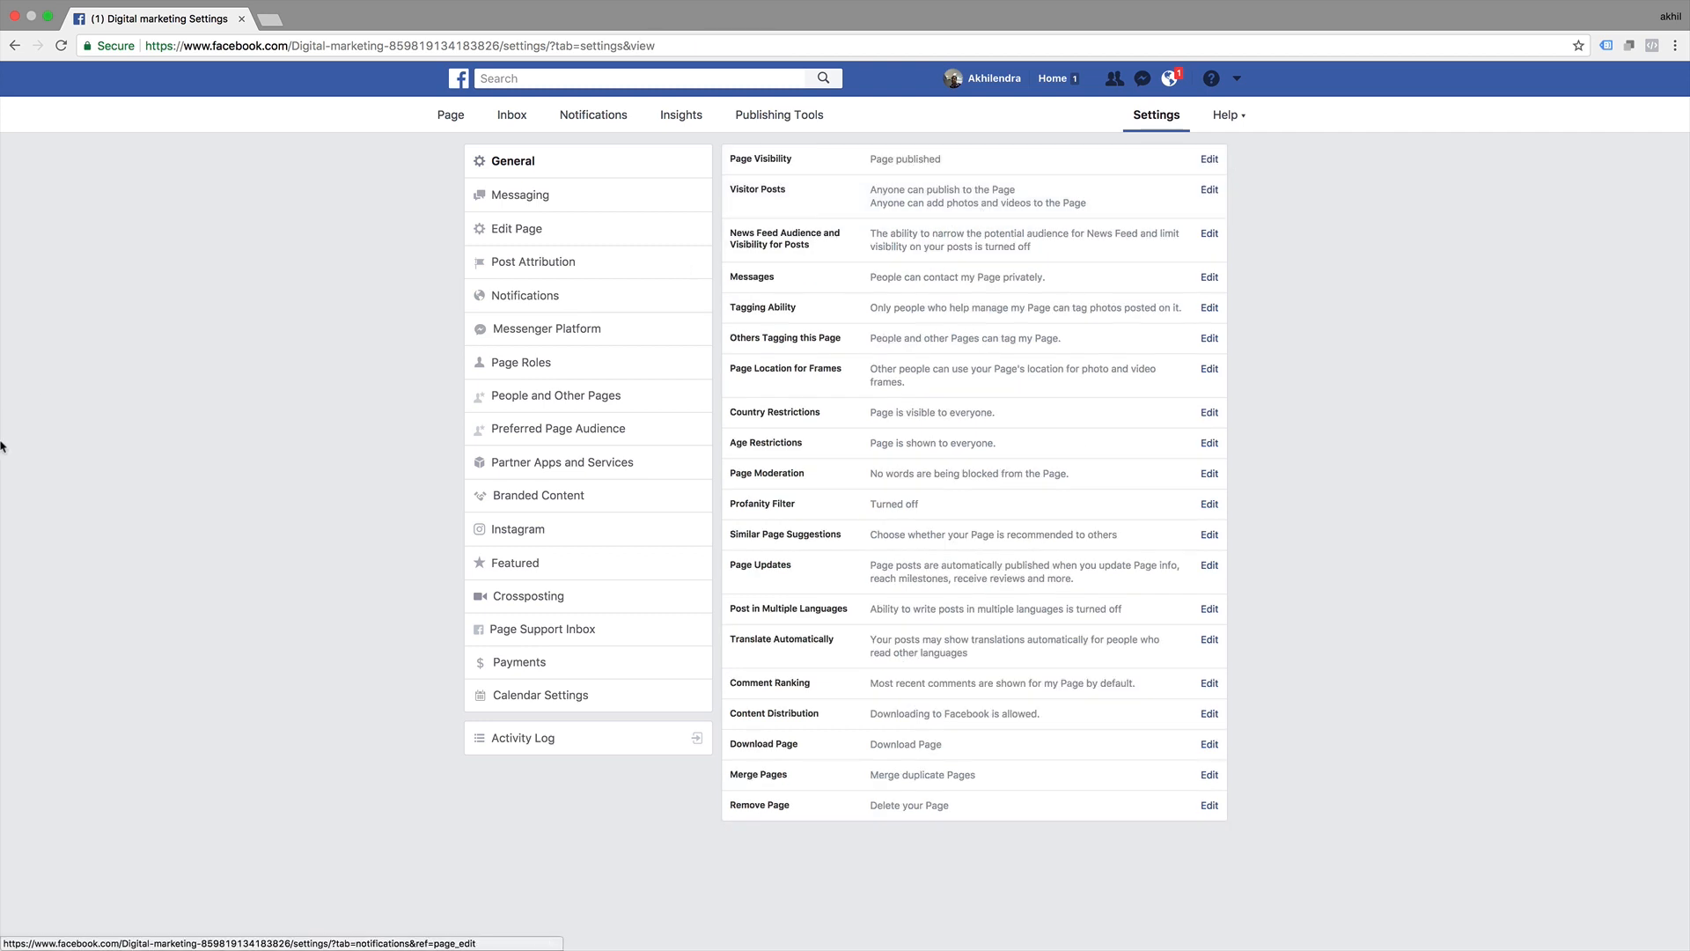
Try enabling review of other people's posts under Visitor Posts, discard the change and close the News Feed Audience editor
click(1207, 192)
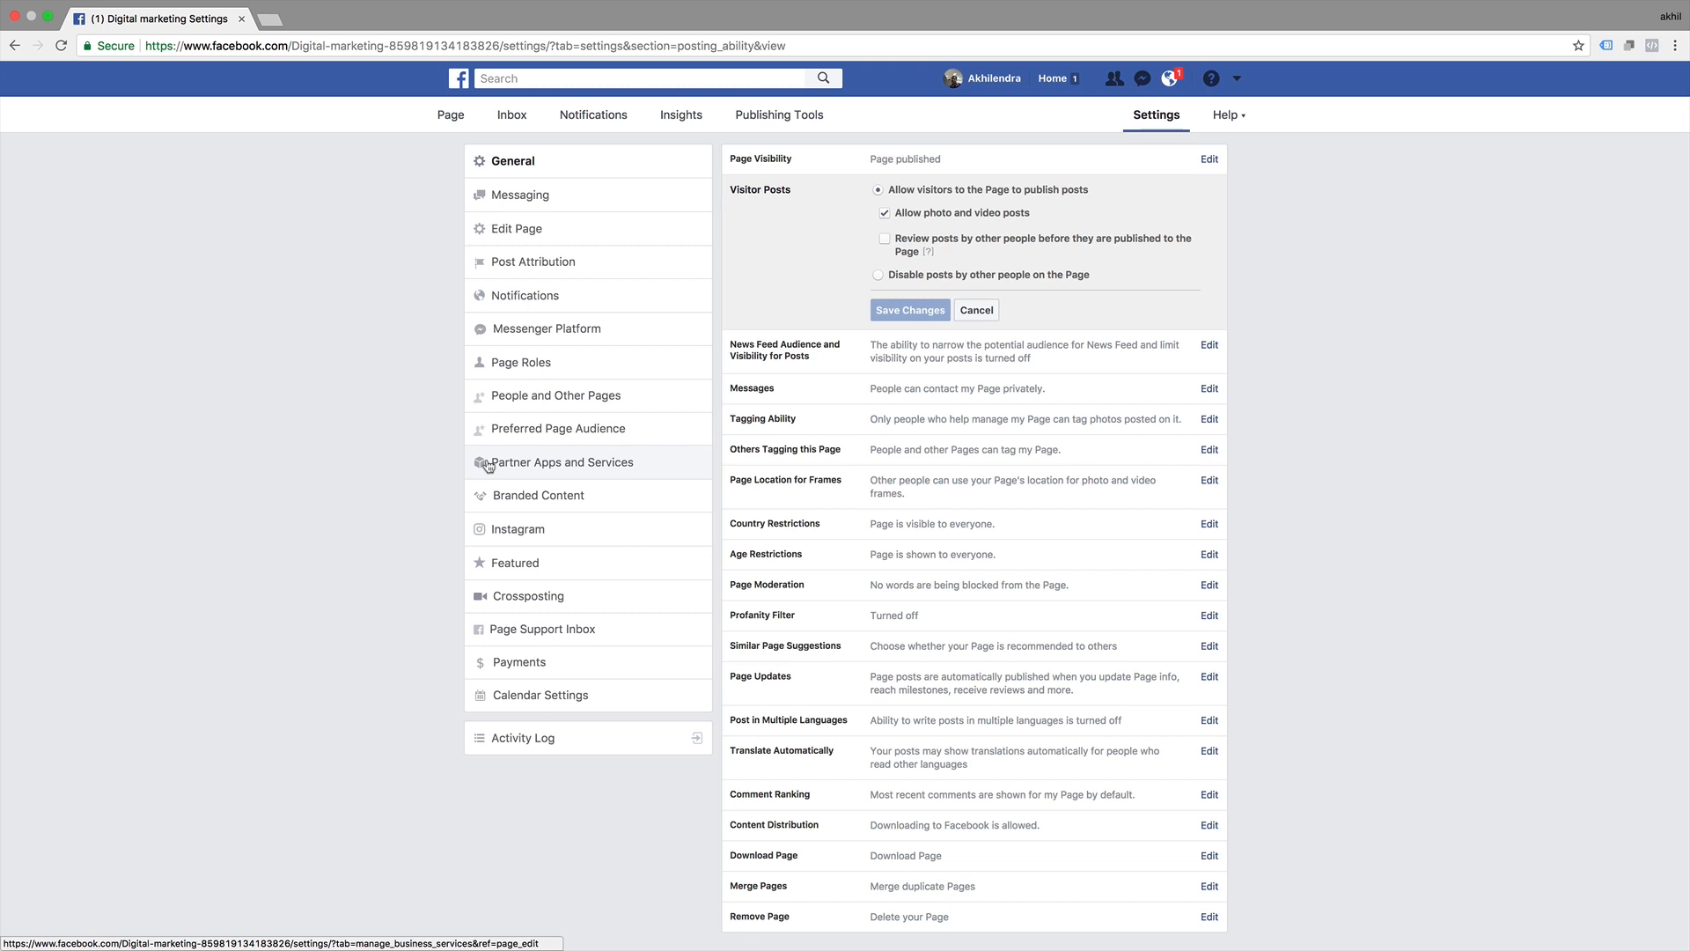
click(885, 239)
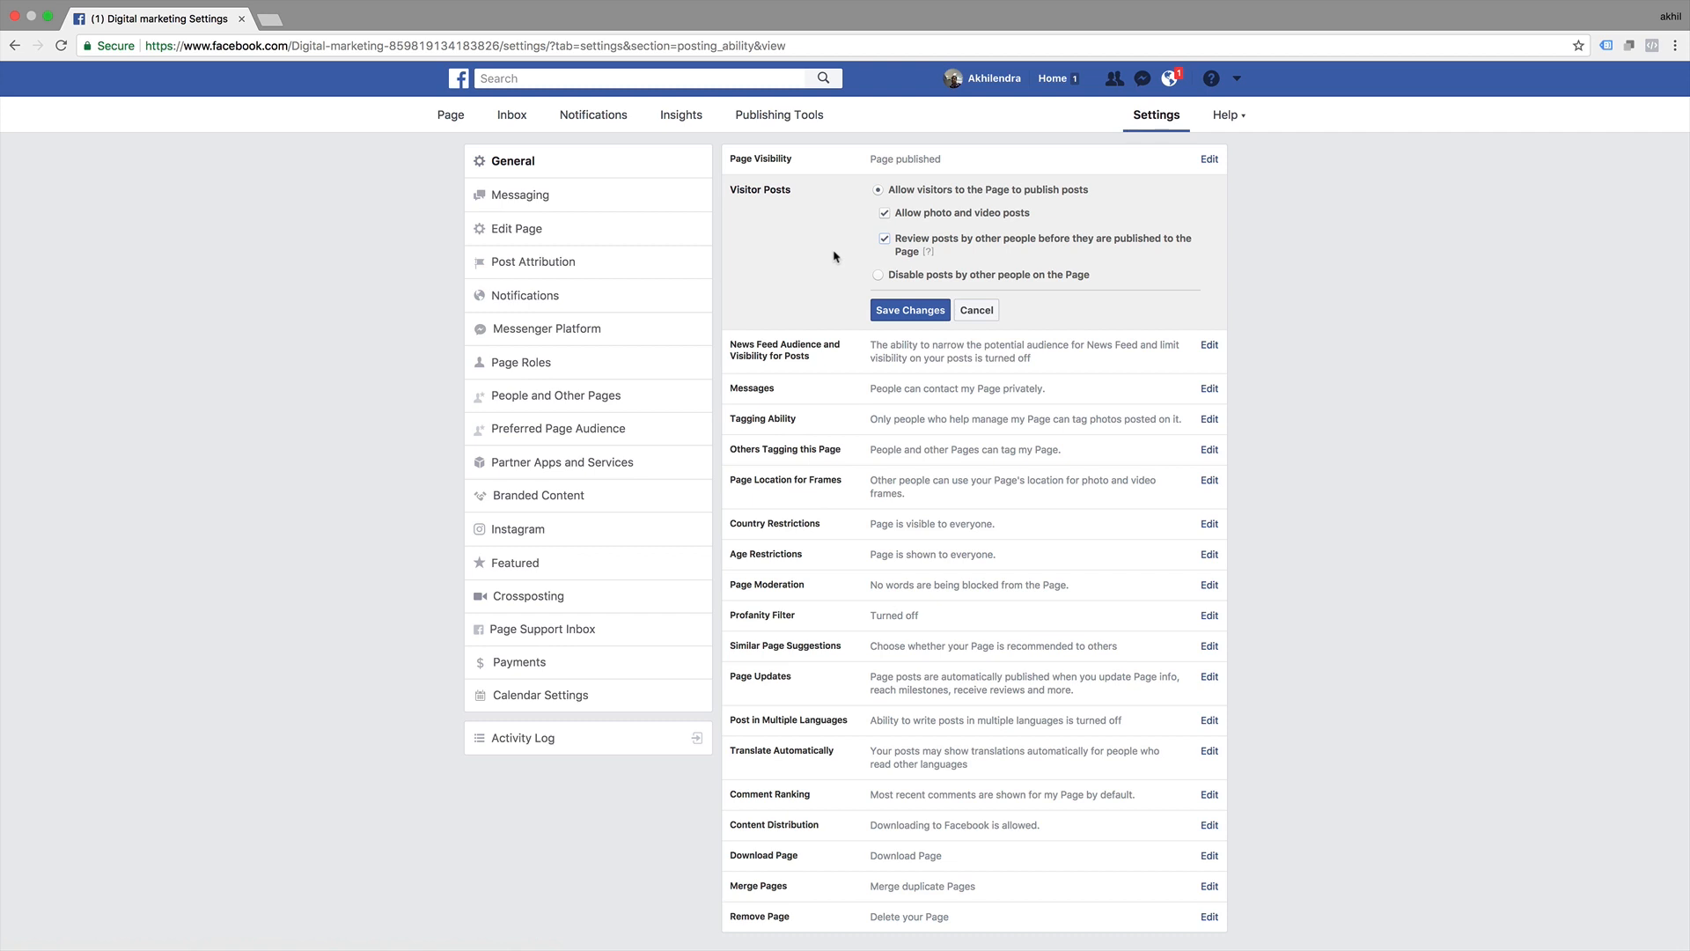
click(1209, 345)
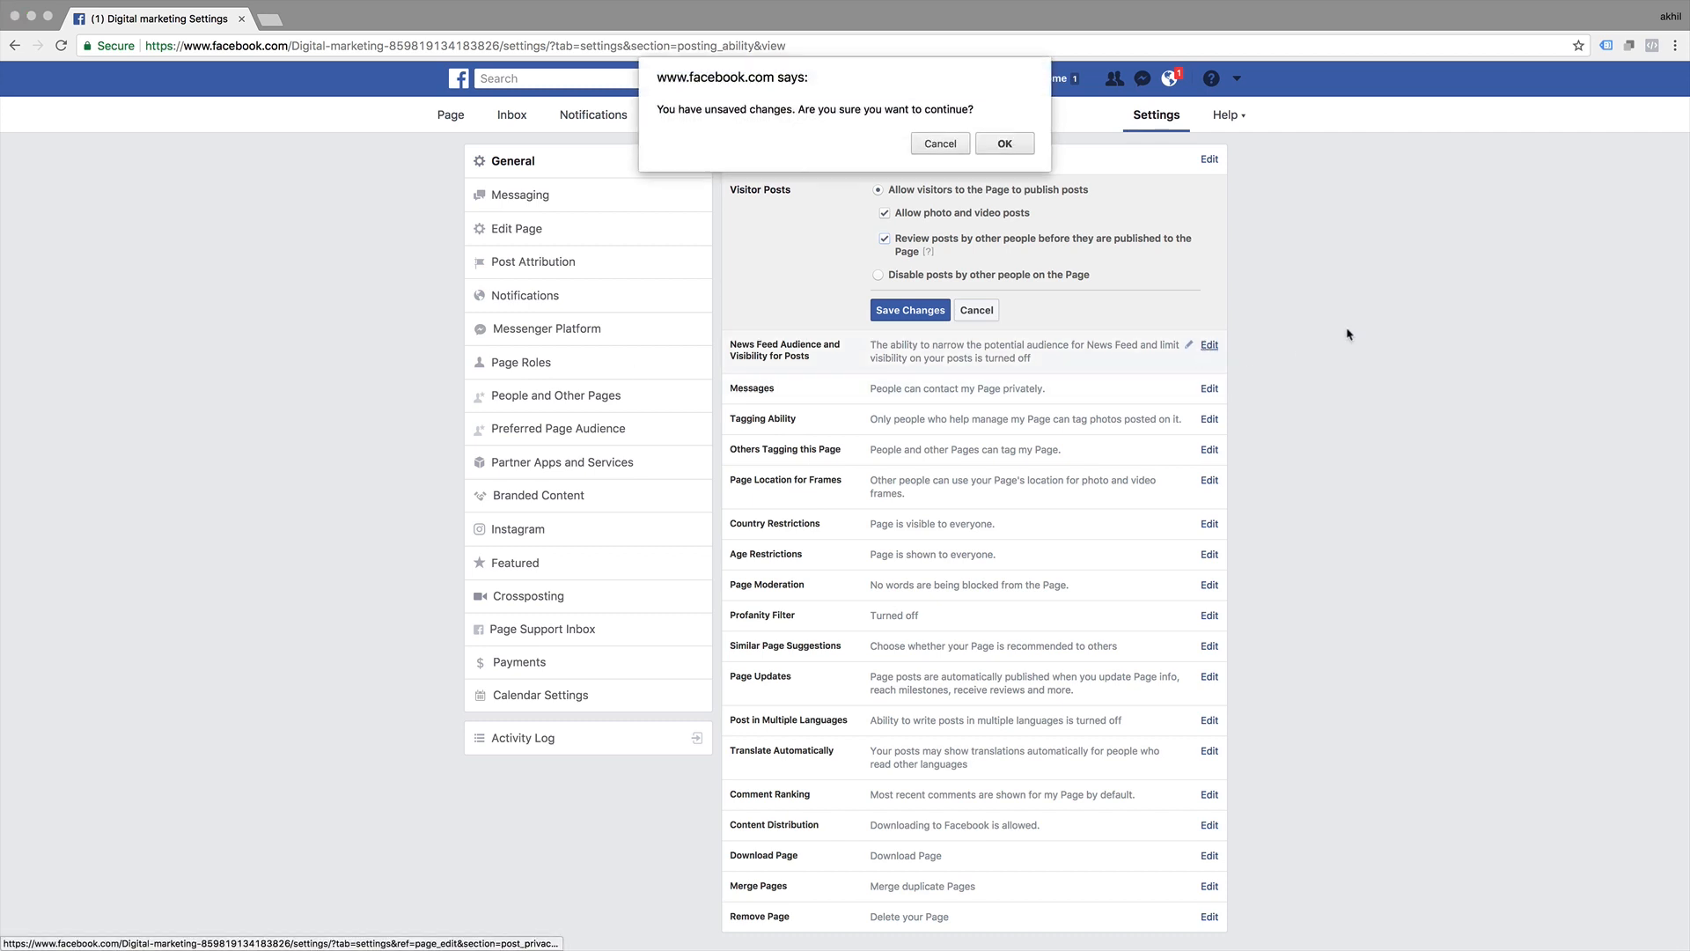
click(1007, 147)
click(980, 286)
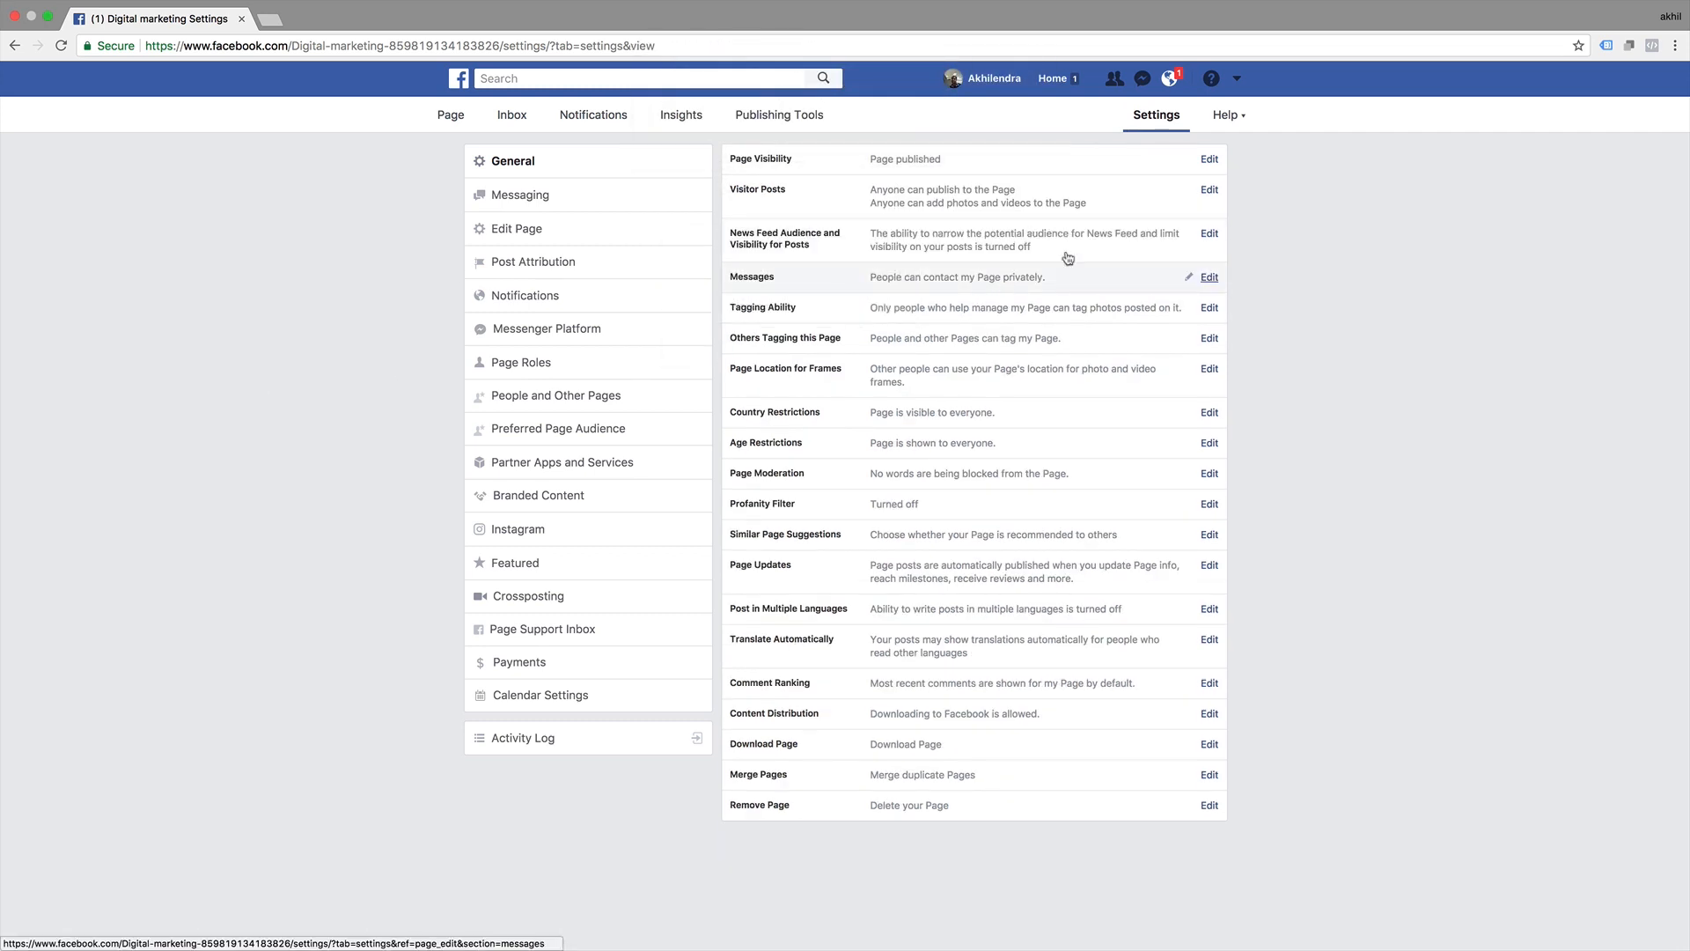
Try allowing News Feed audience selection and post visibility options, view the help note, disable the option and cancel the edit
click(1185, 235)
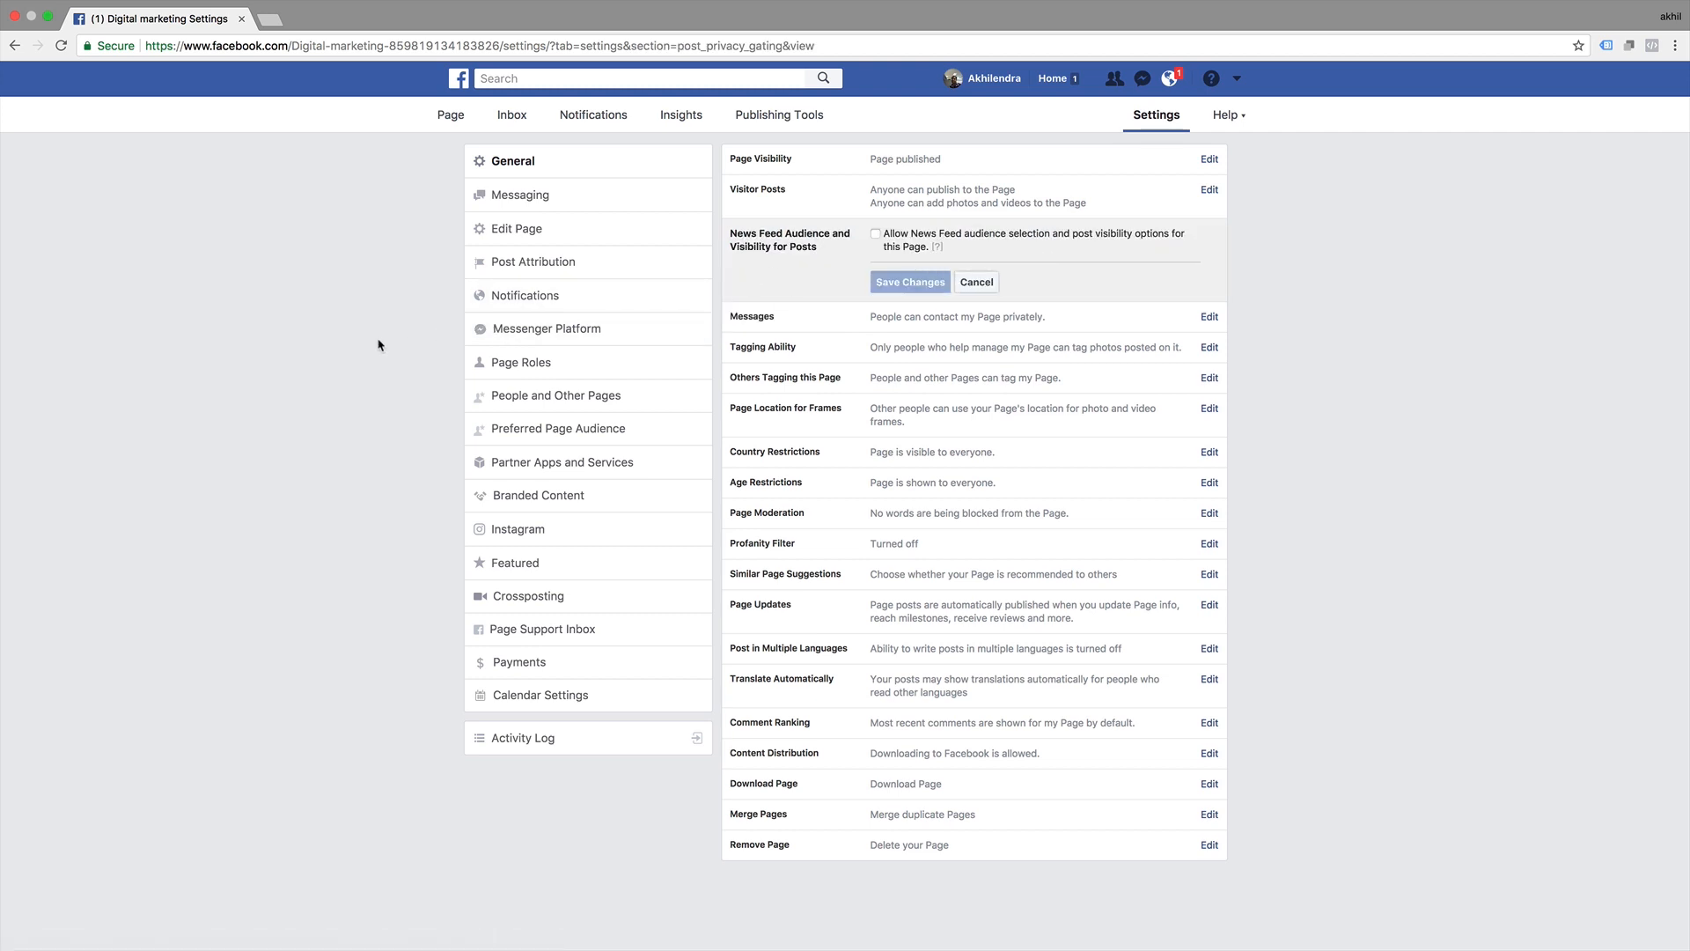
click(876, 234)
mouse_move(938, 250)
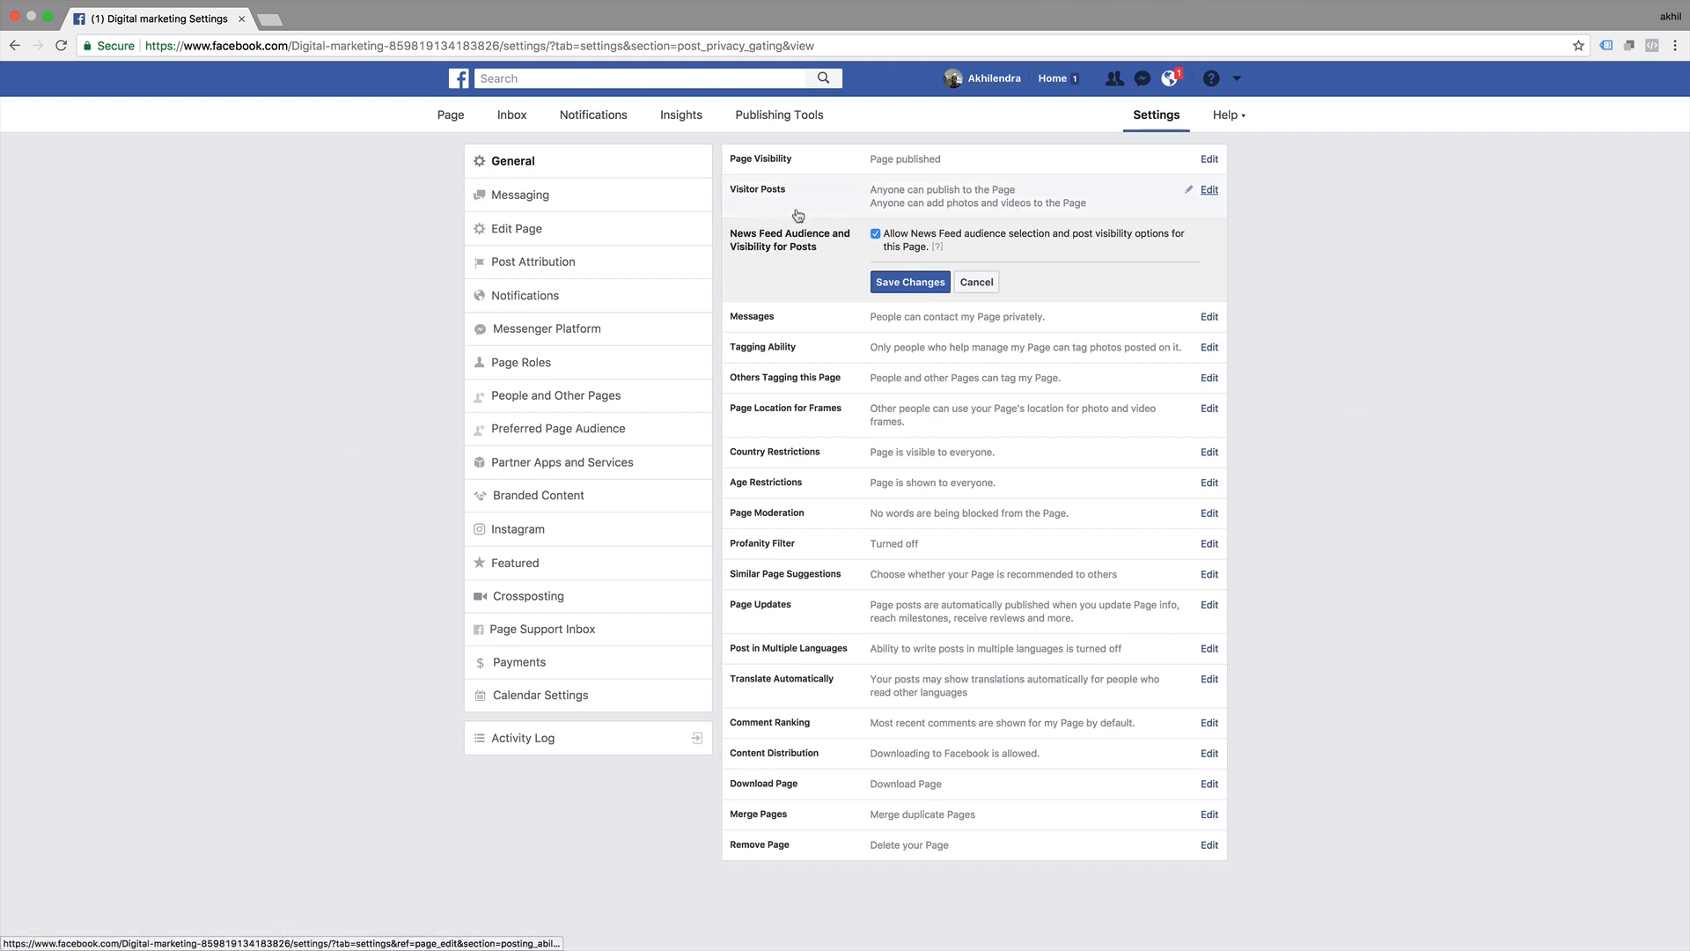
click(873, 233)
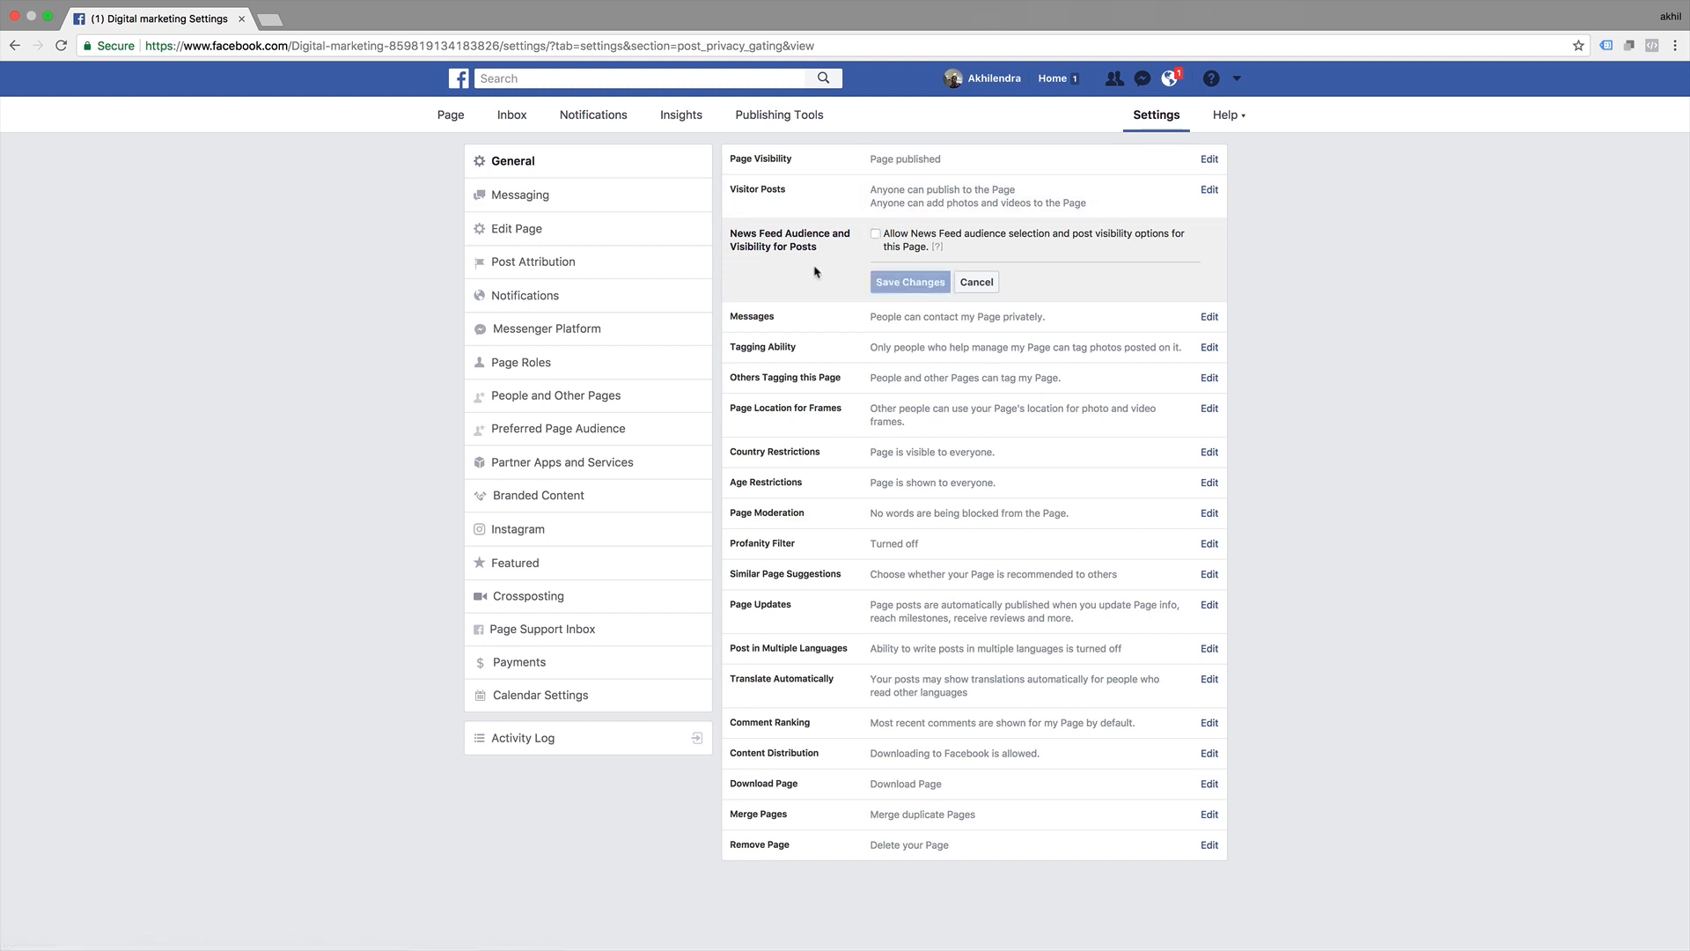
click(980, 286)
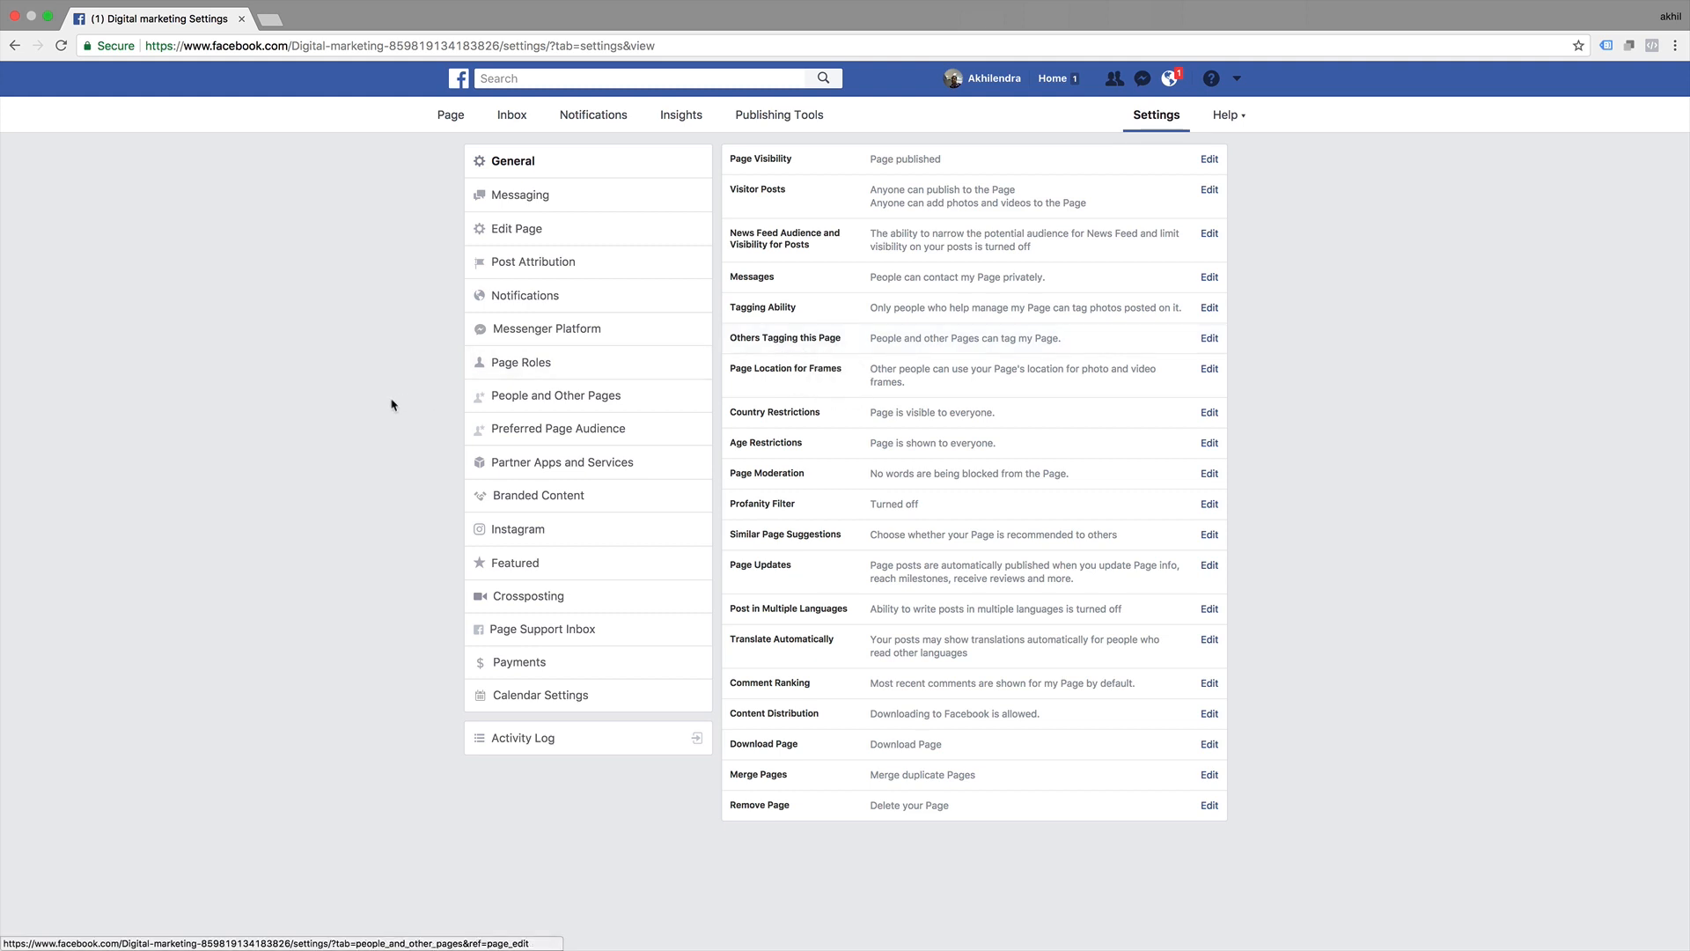
Open the Messages setting for editing and review the Page as Communication Tool and Page inbox slides in PowerPoint
click(1208, 278)
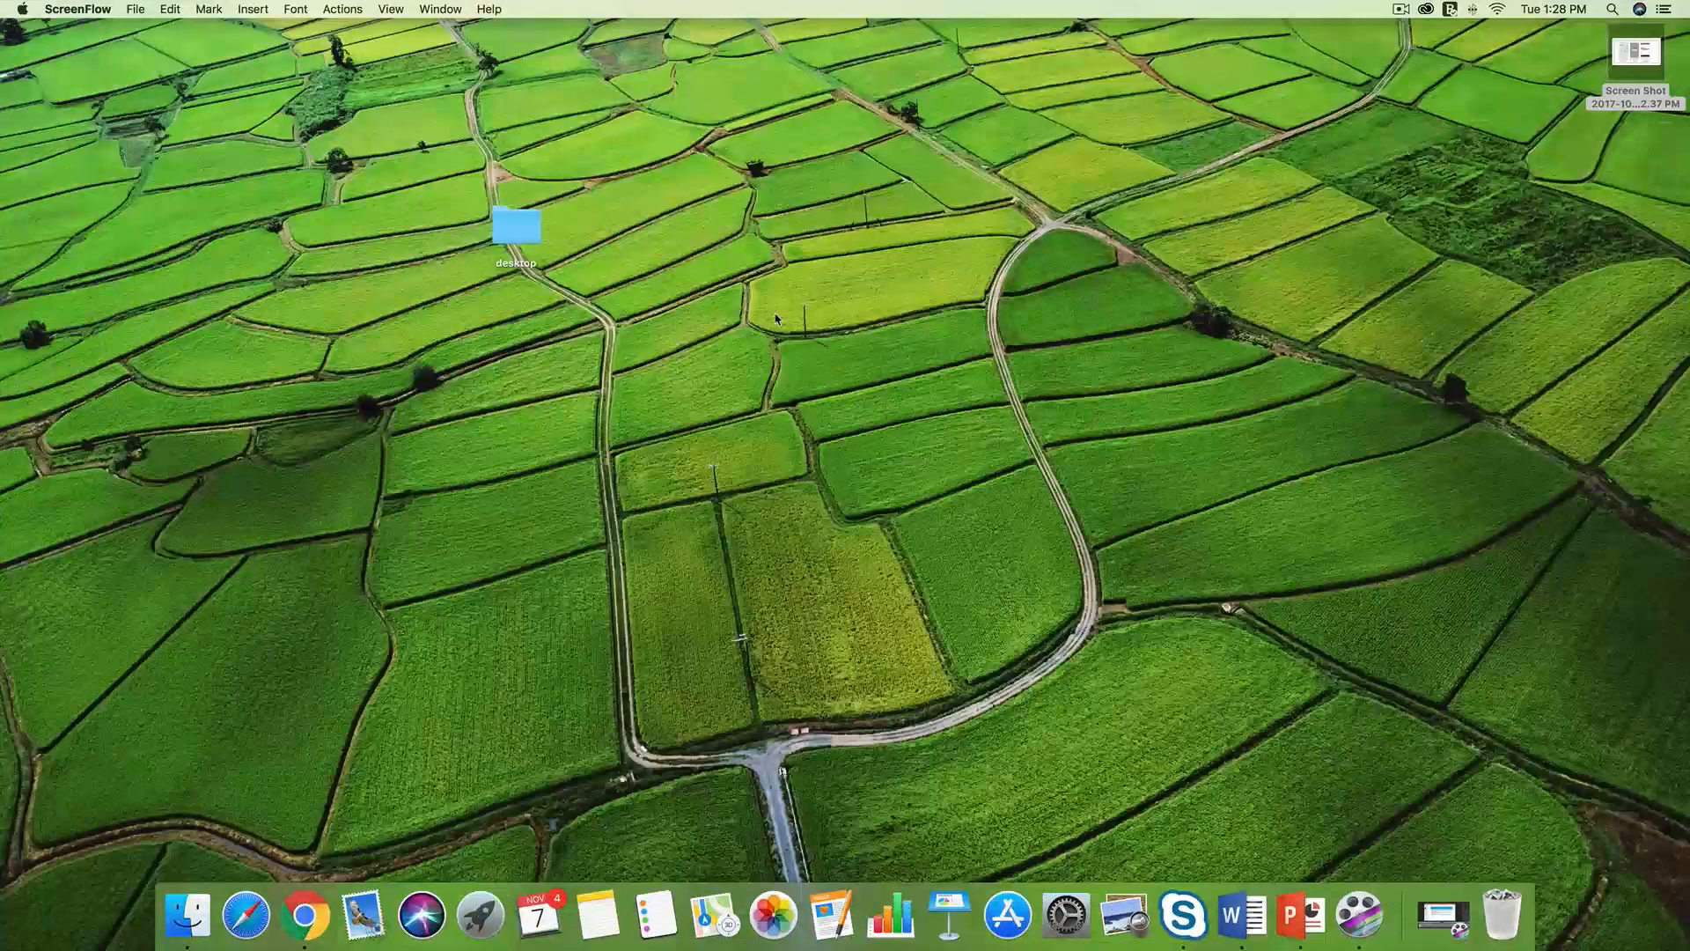
click(1294, 930)
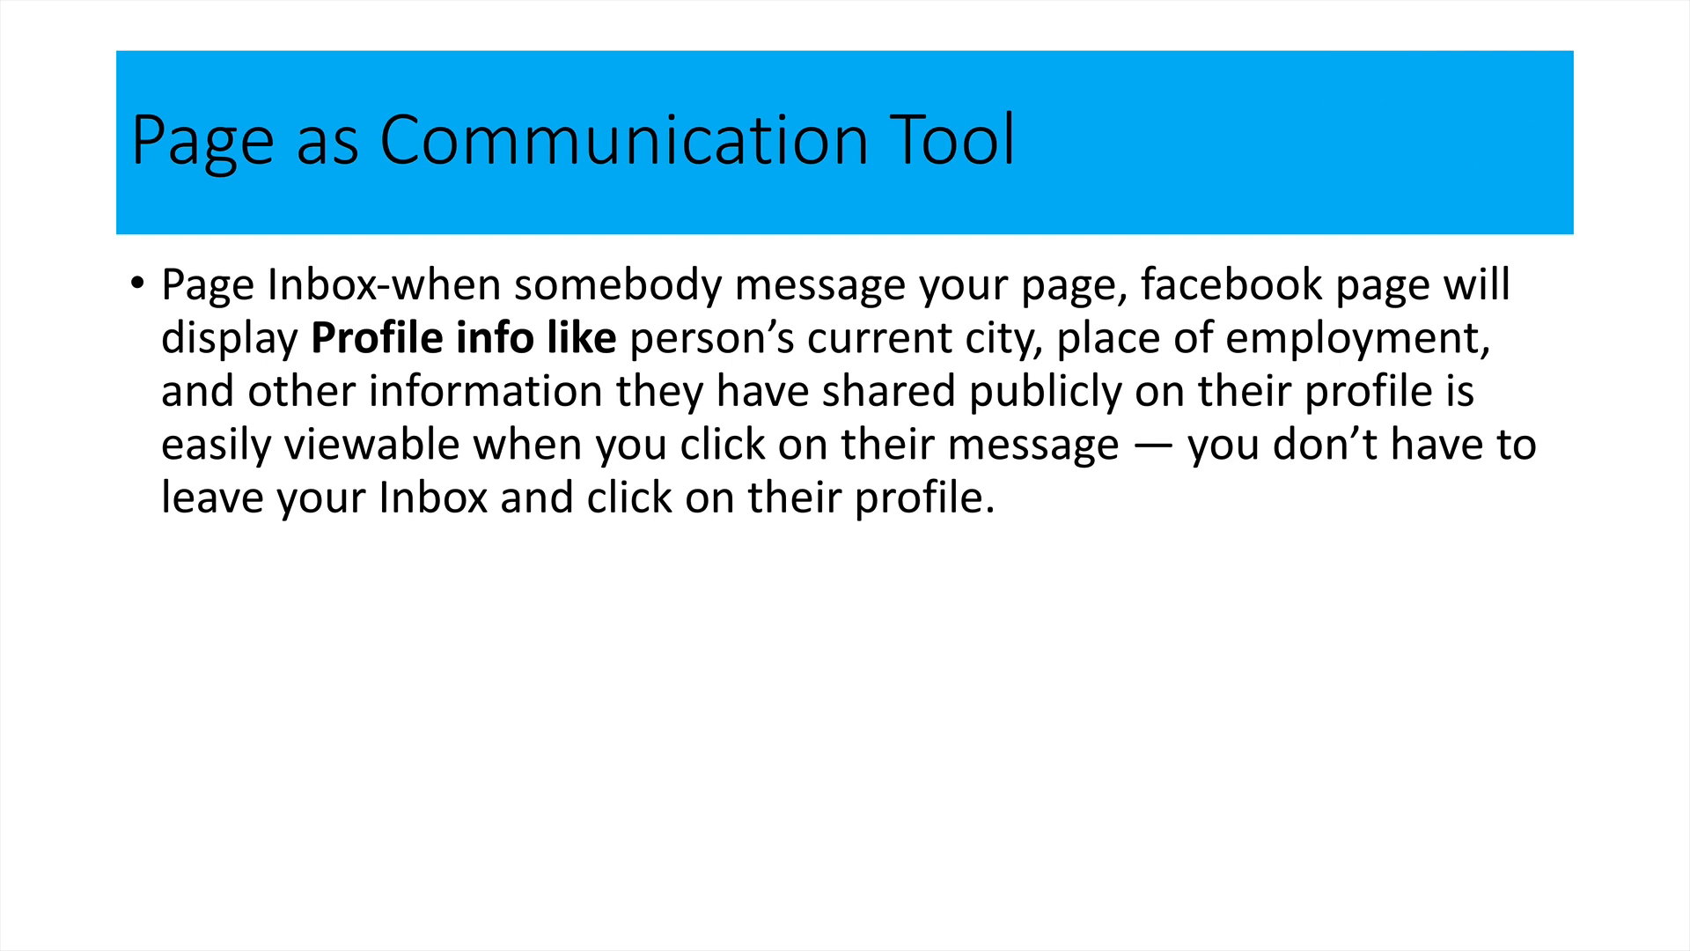
key(Right)
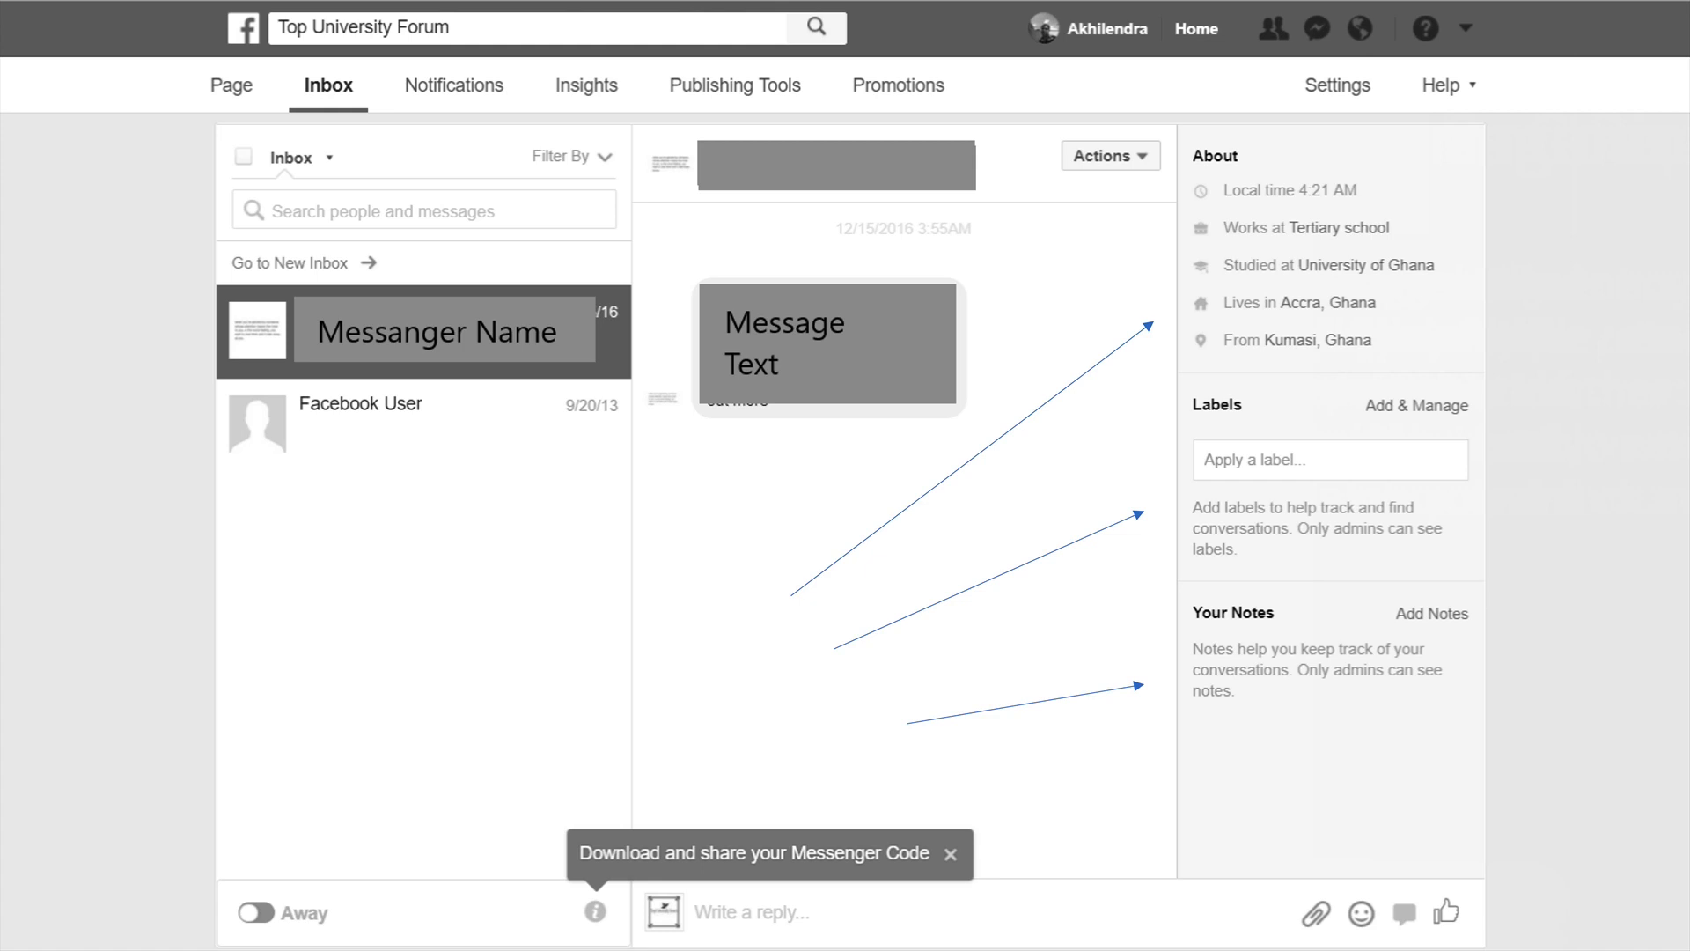
key(Left)
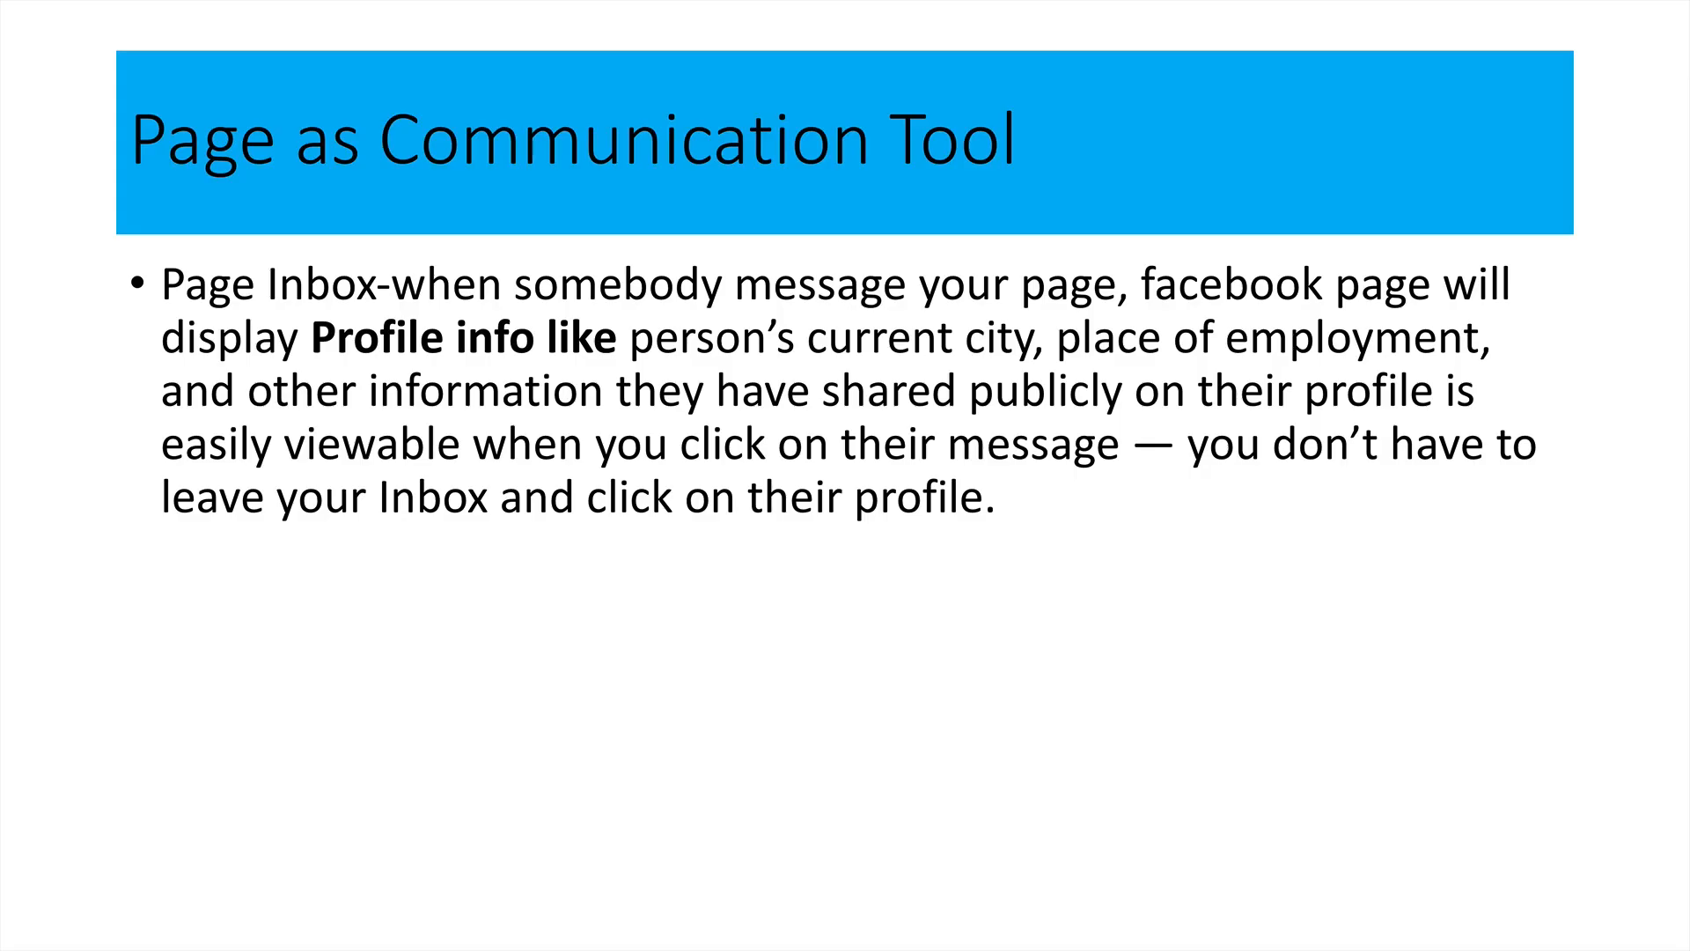
key(ctrl+Left)
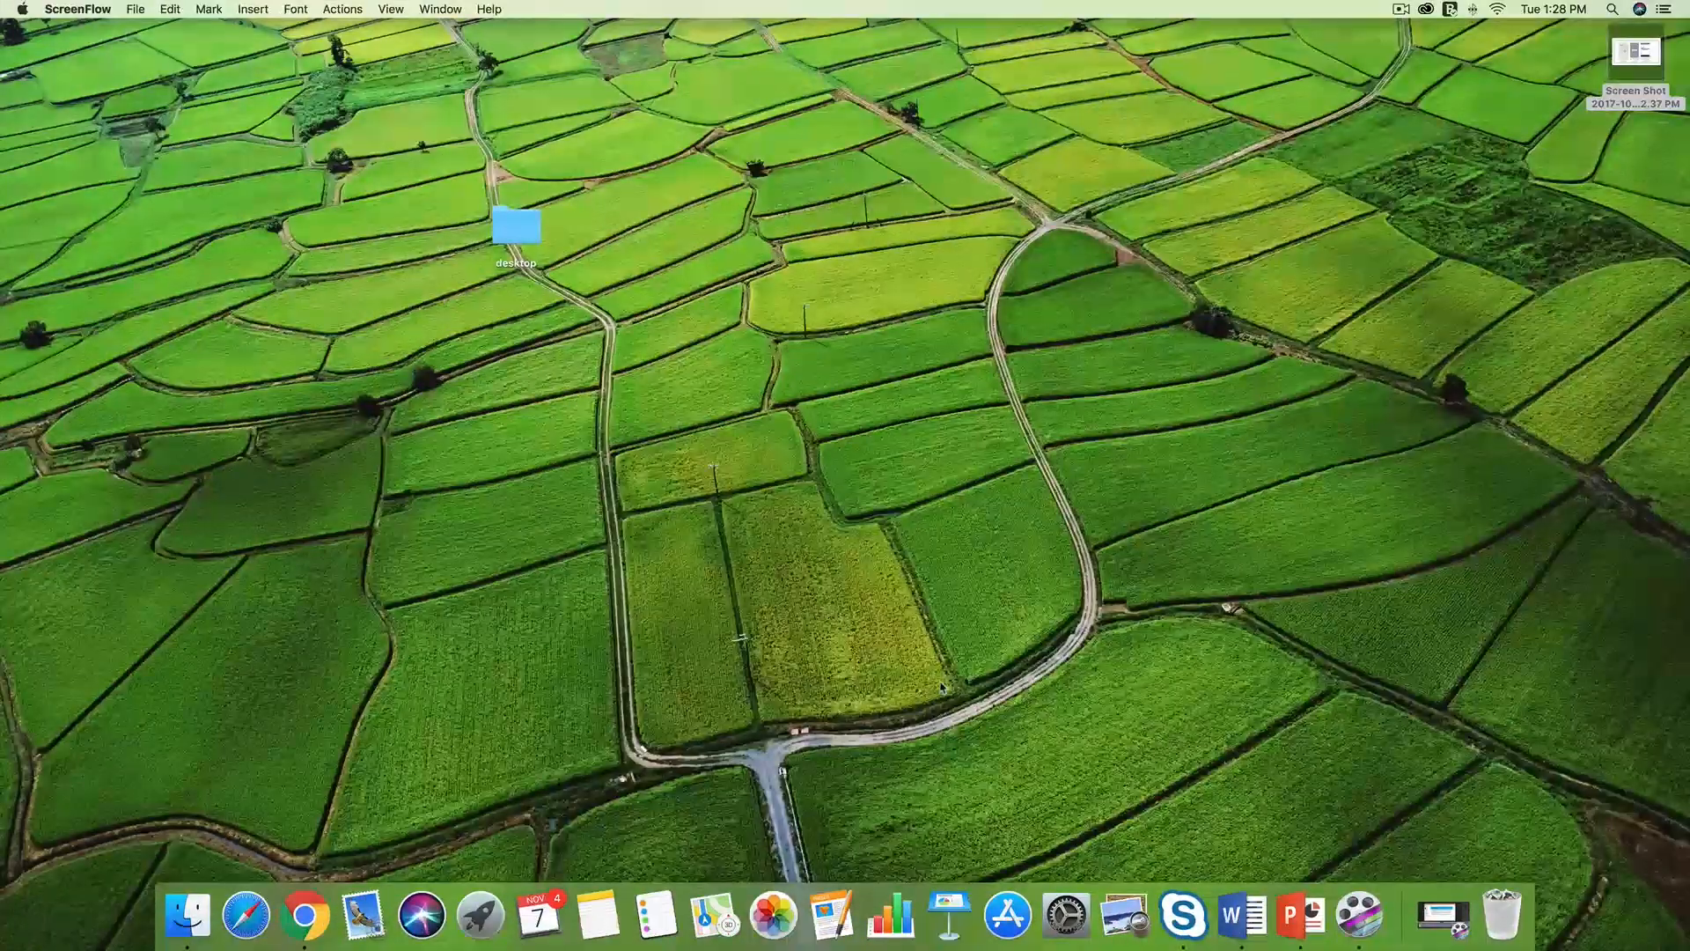
Switch back to Chrome, try disallowing private contact through the Message button and allow it again
click(304, 915)
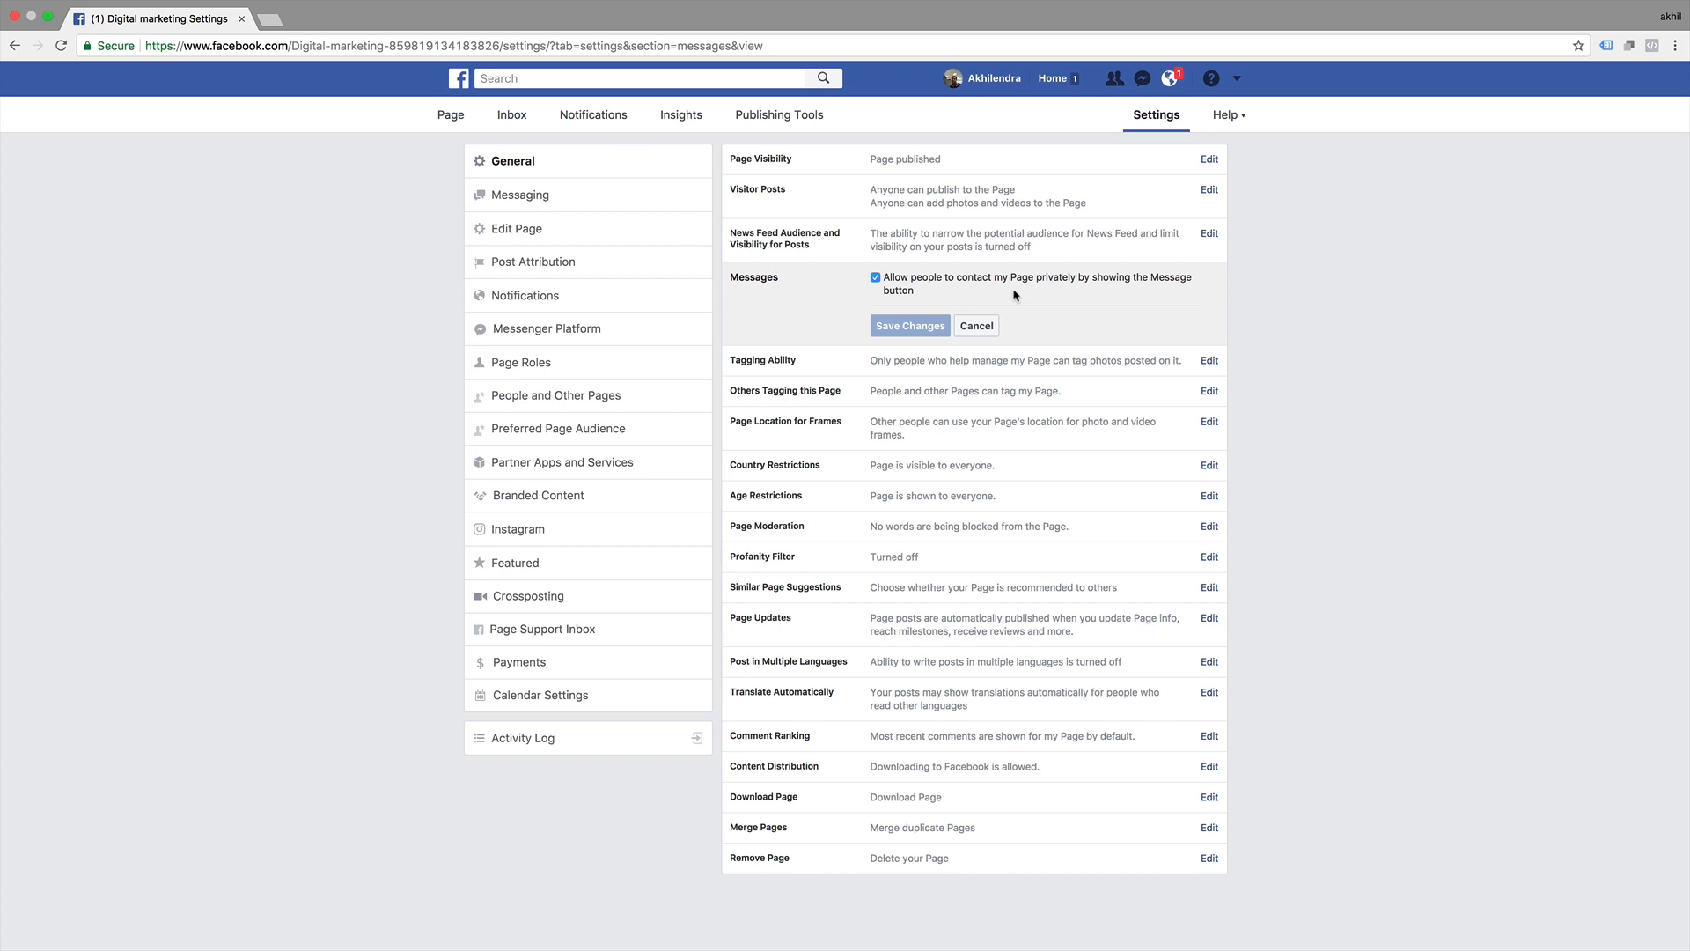
click(875, 279)
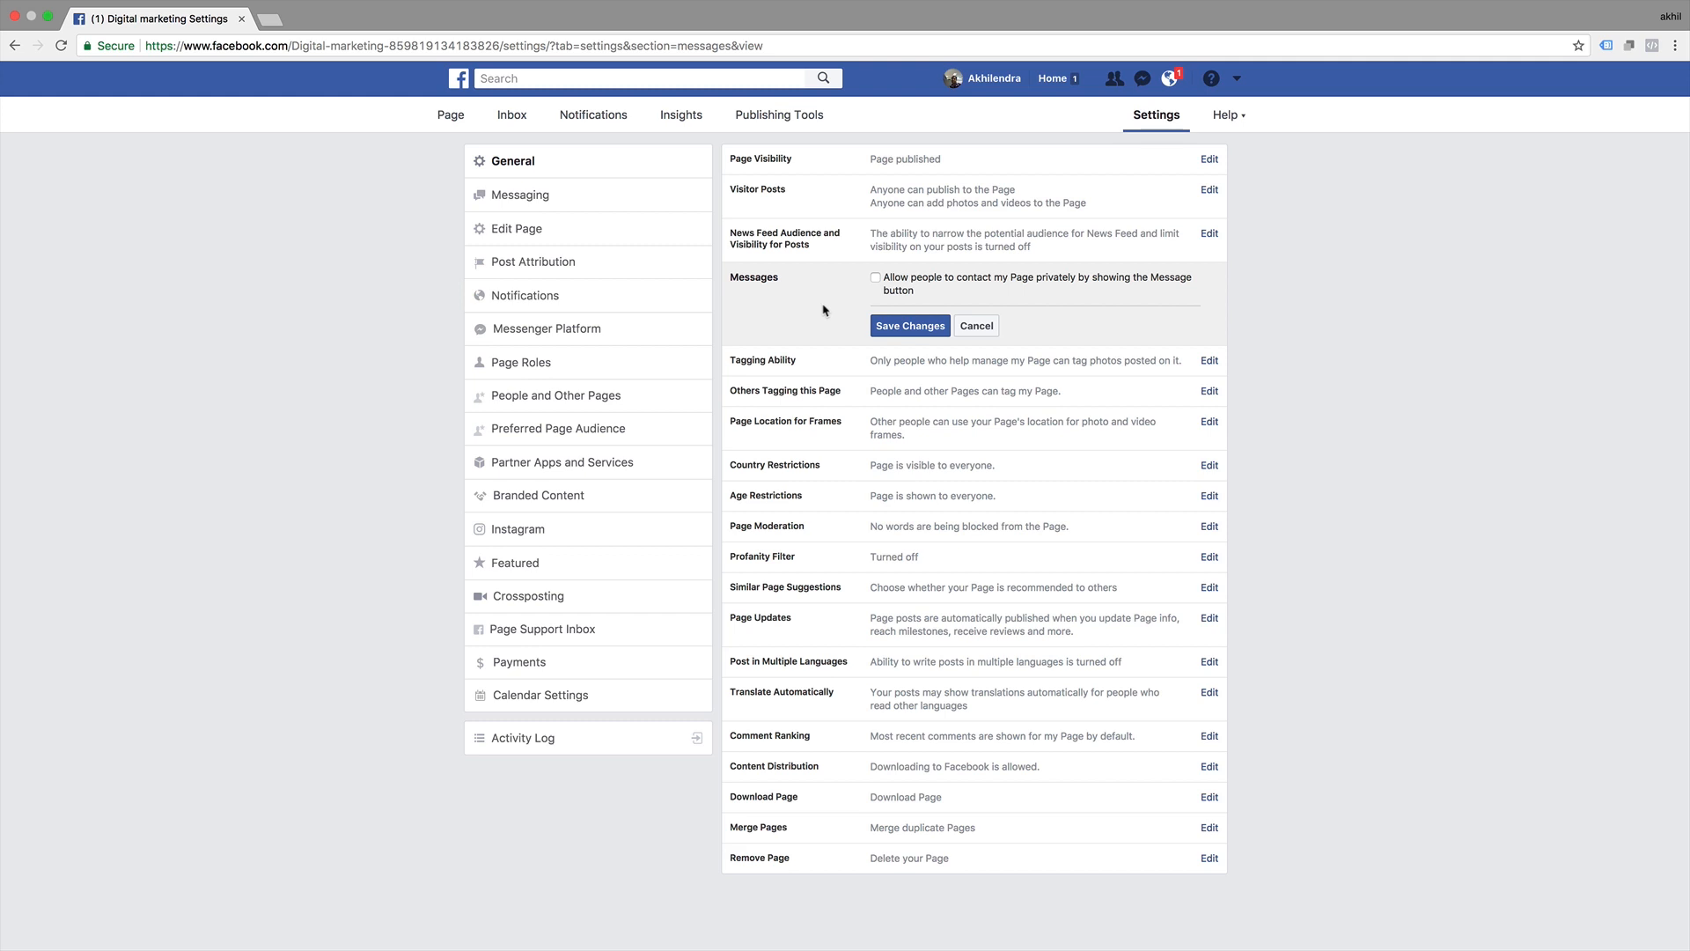
click(875, 278)
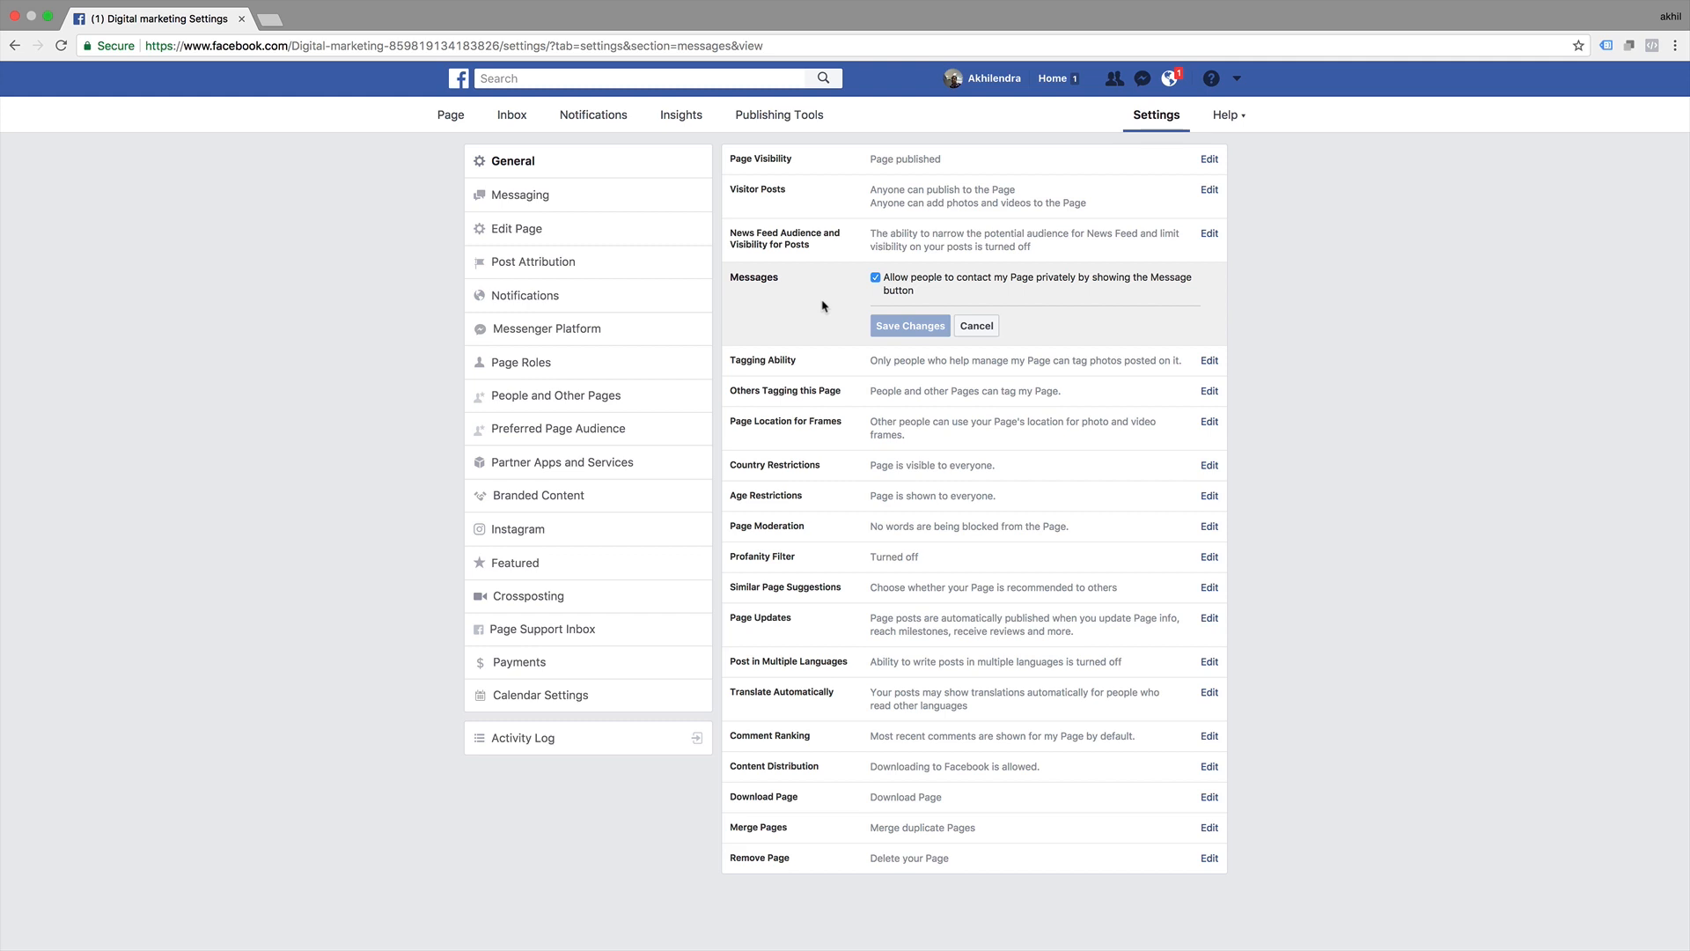
Examine the edit options for Tagging Ability, Others Tagging this Page and Page Location for Frames
click(1223, 362)
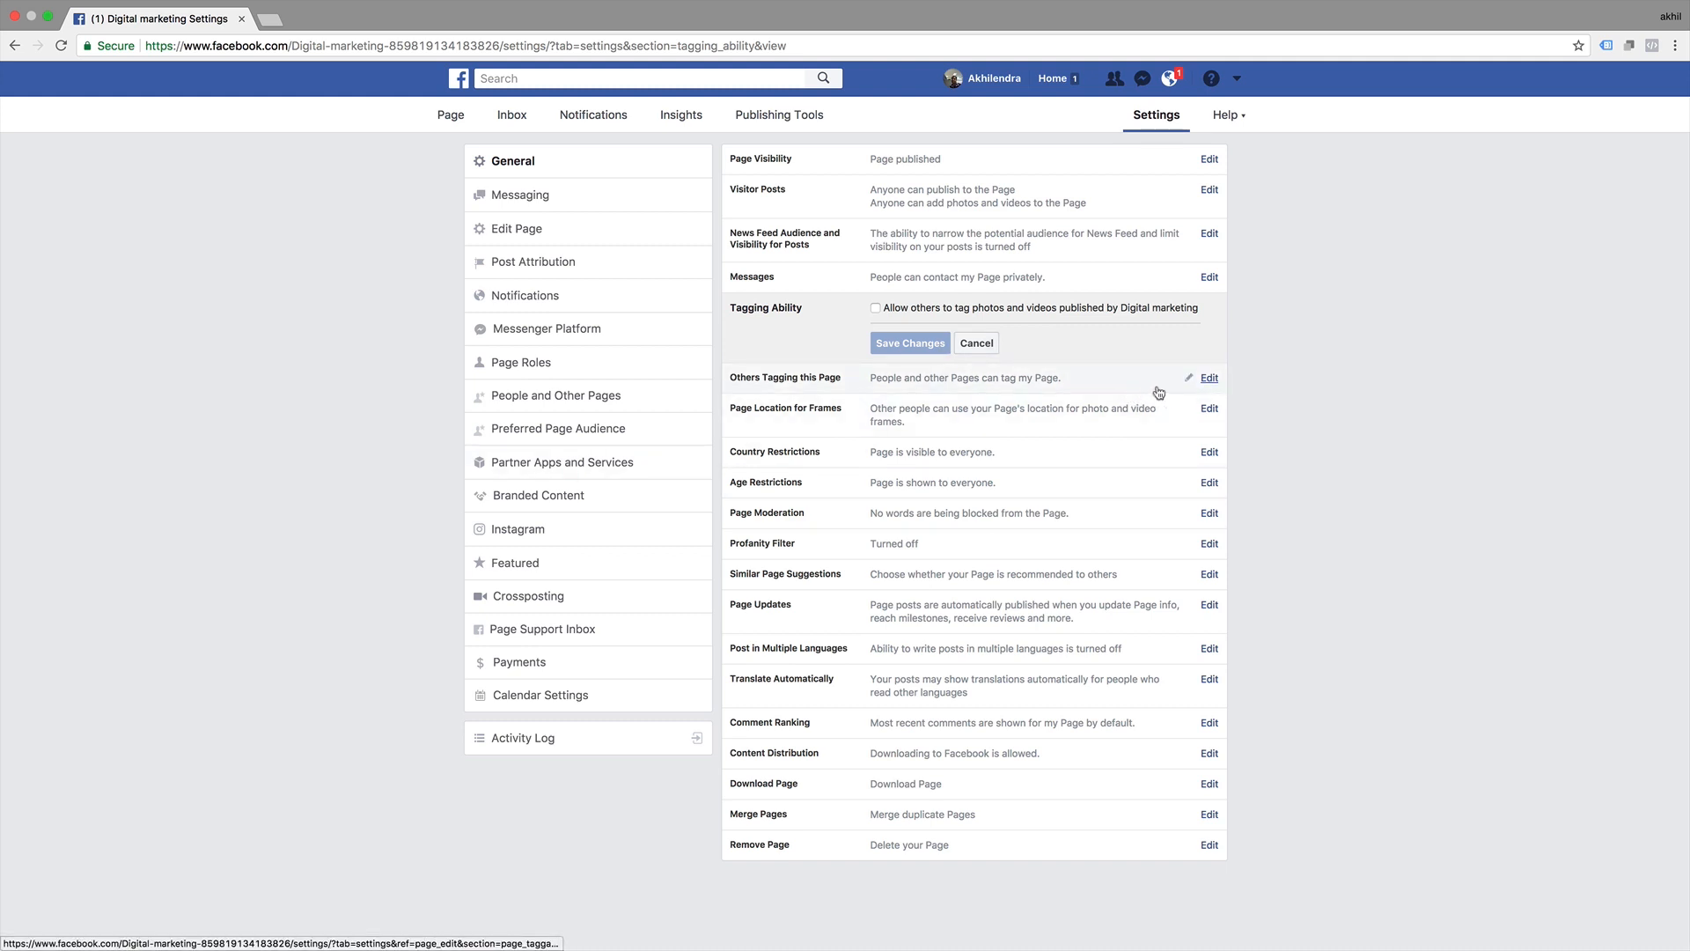
click(1209, 379)
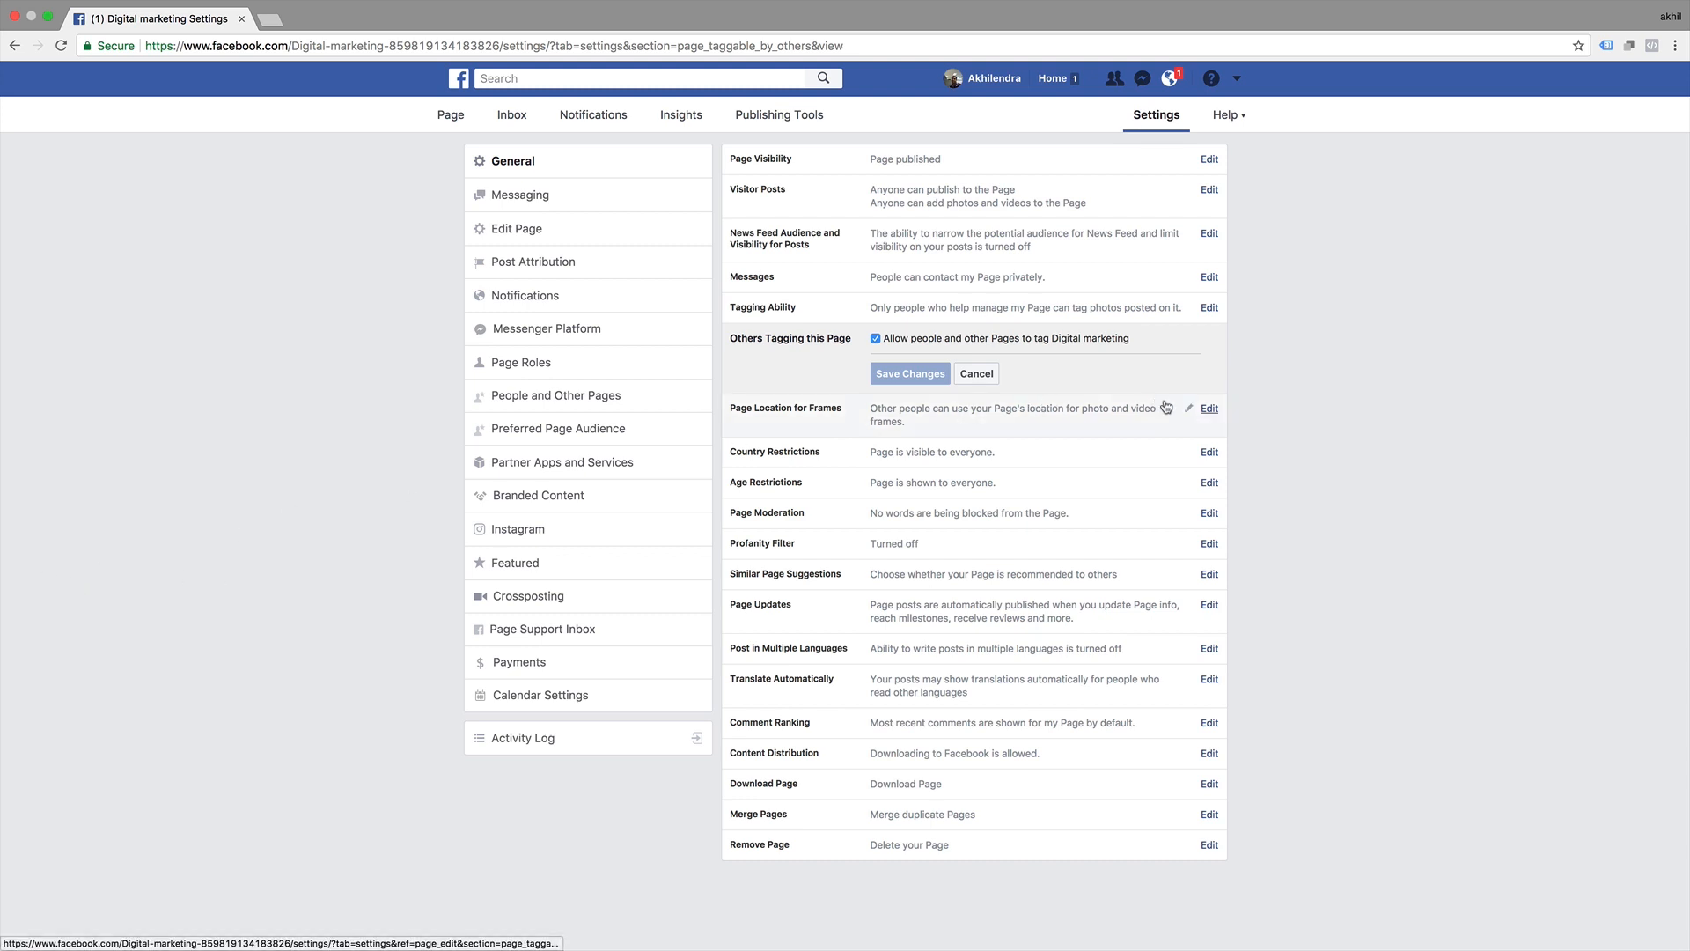
click(1208, 409)
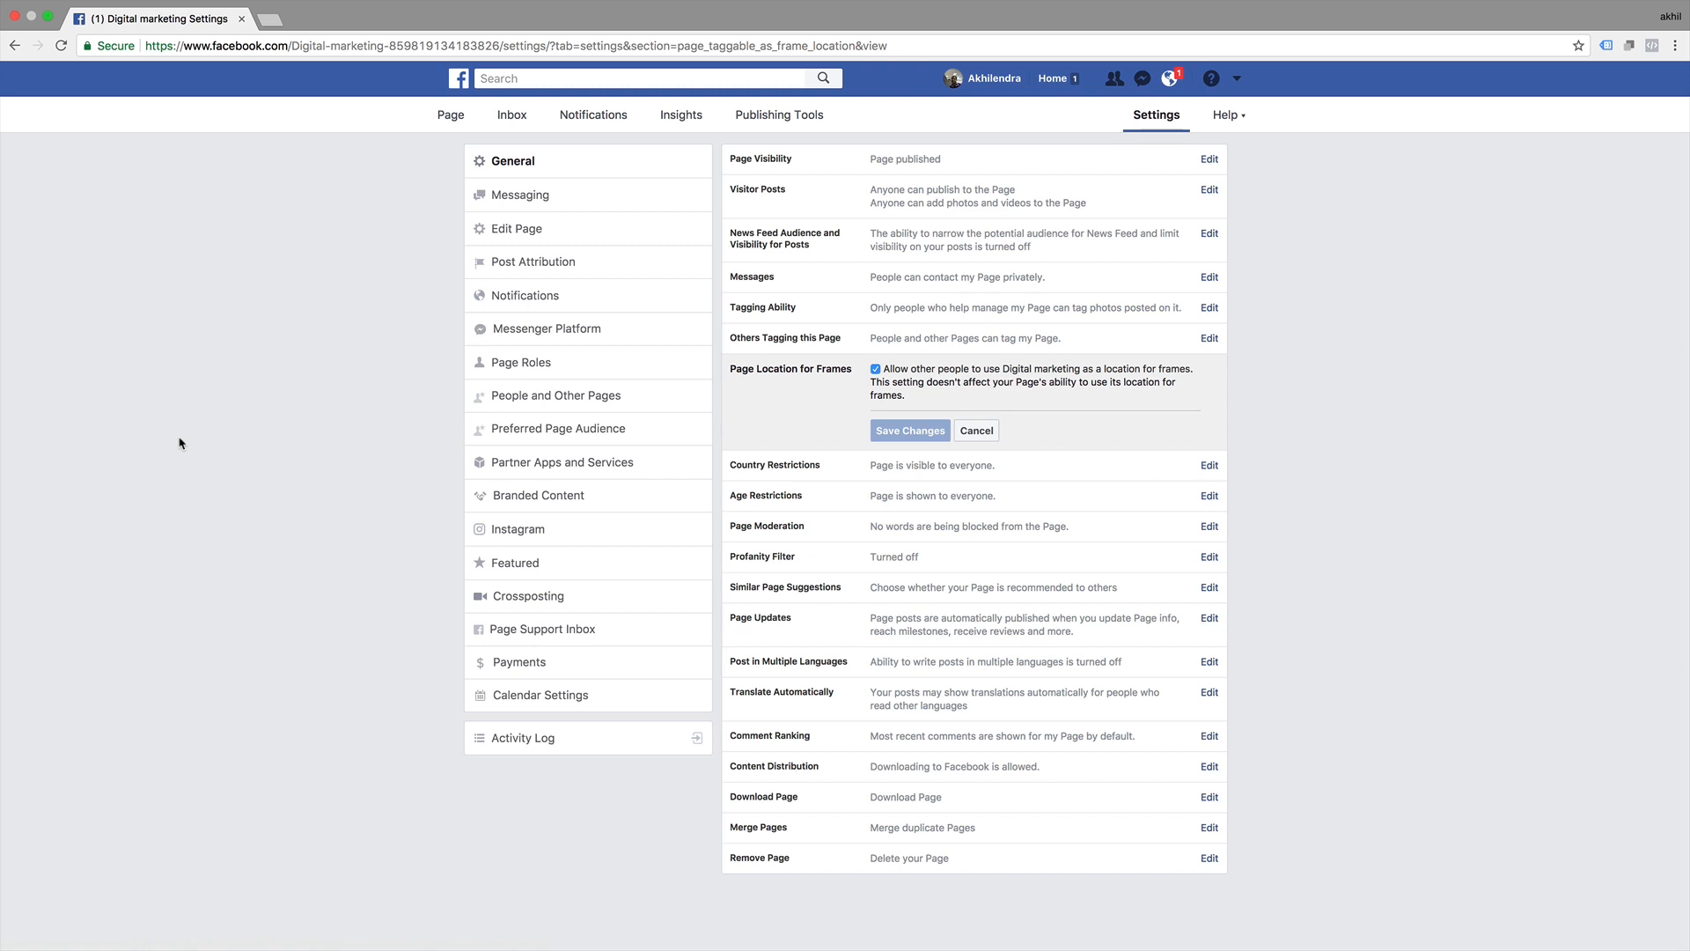
Examine the Country Restrictions options and their country entry field, and cancel the edit
click(1205, 465)
click(904, 415)
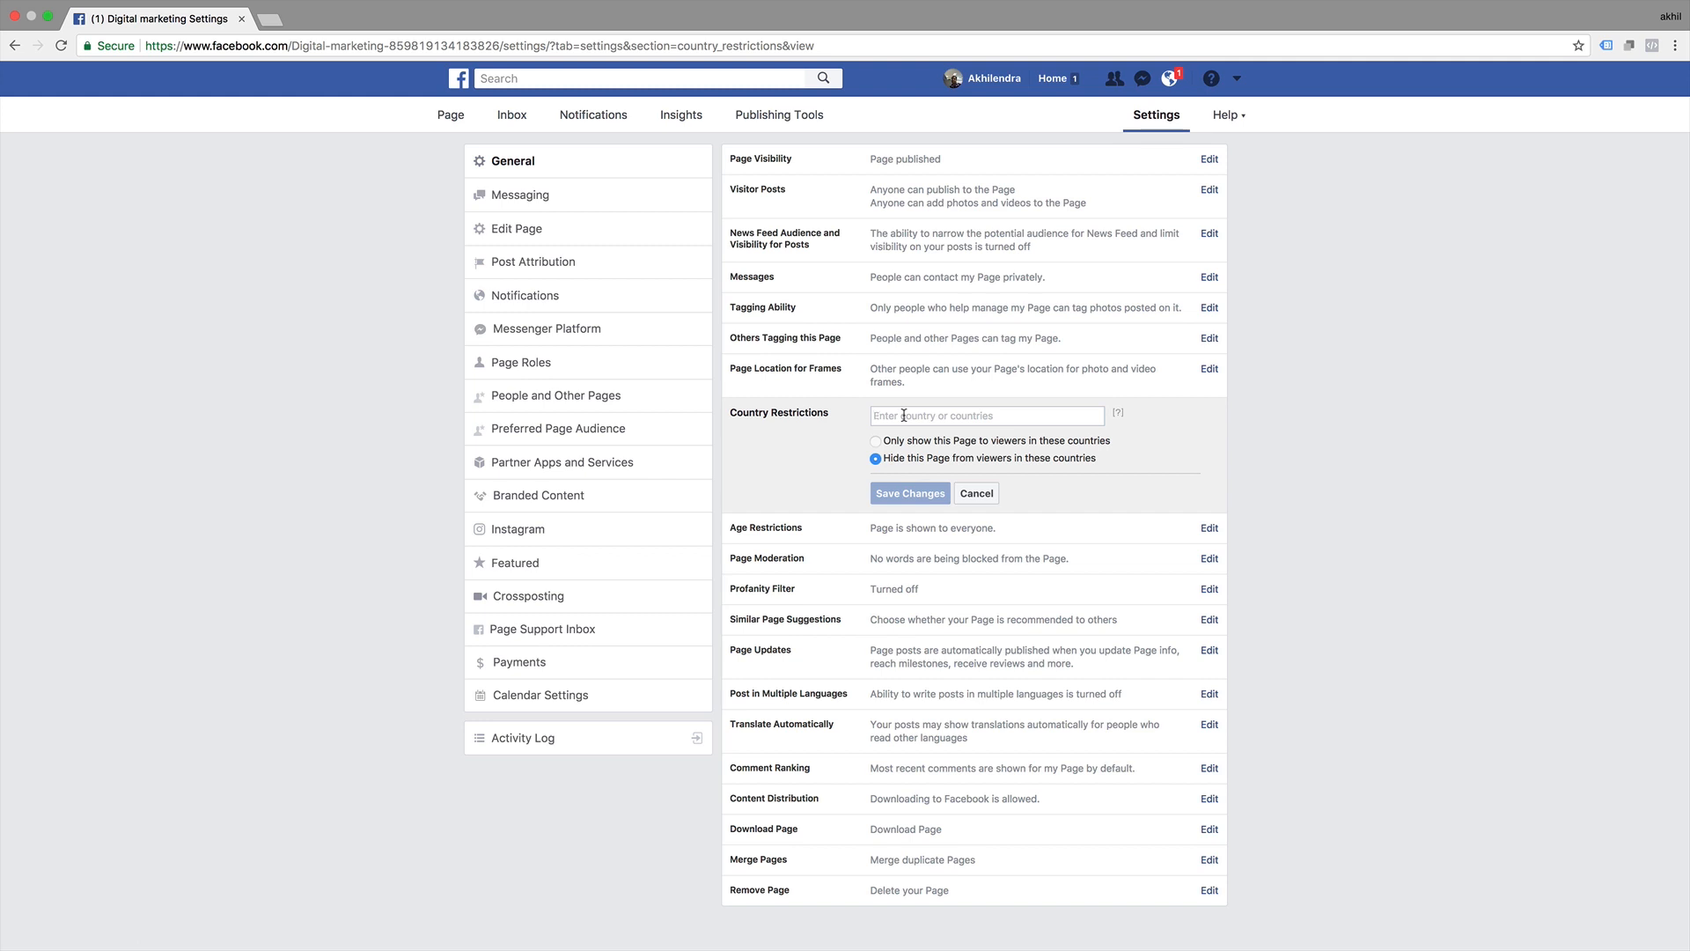
click(904, 415)
click(973, 494)
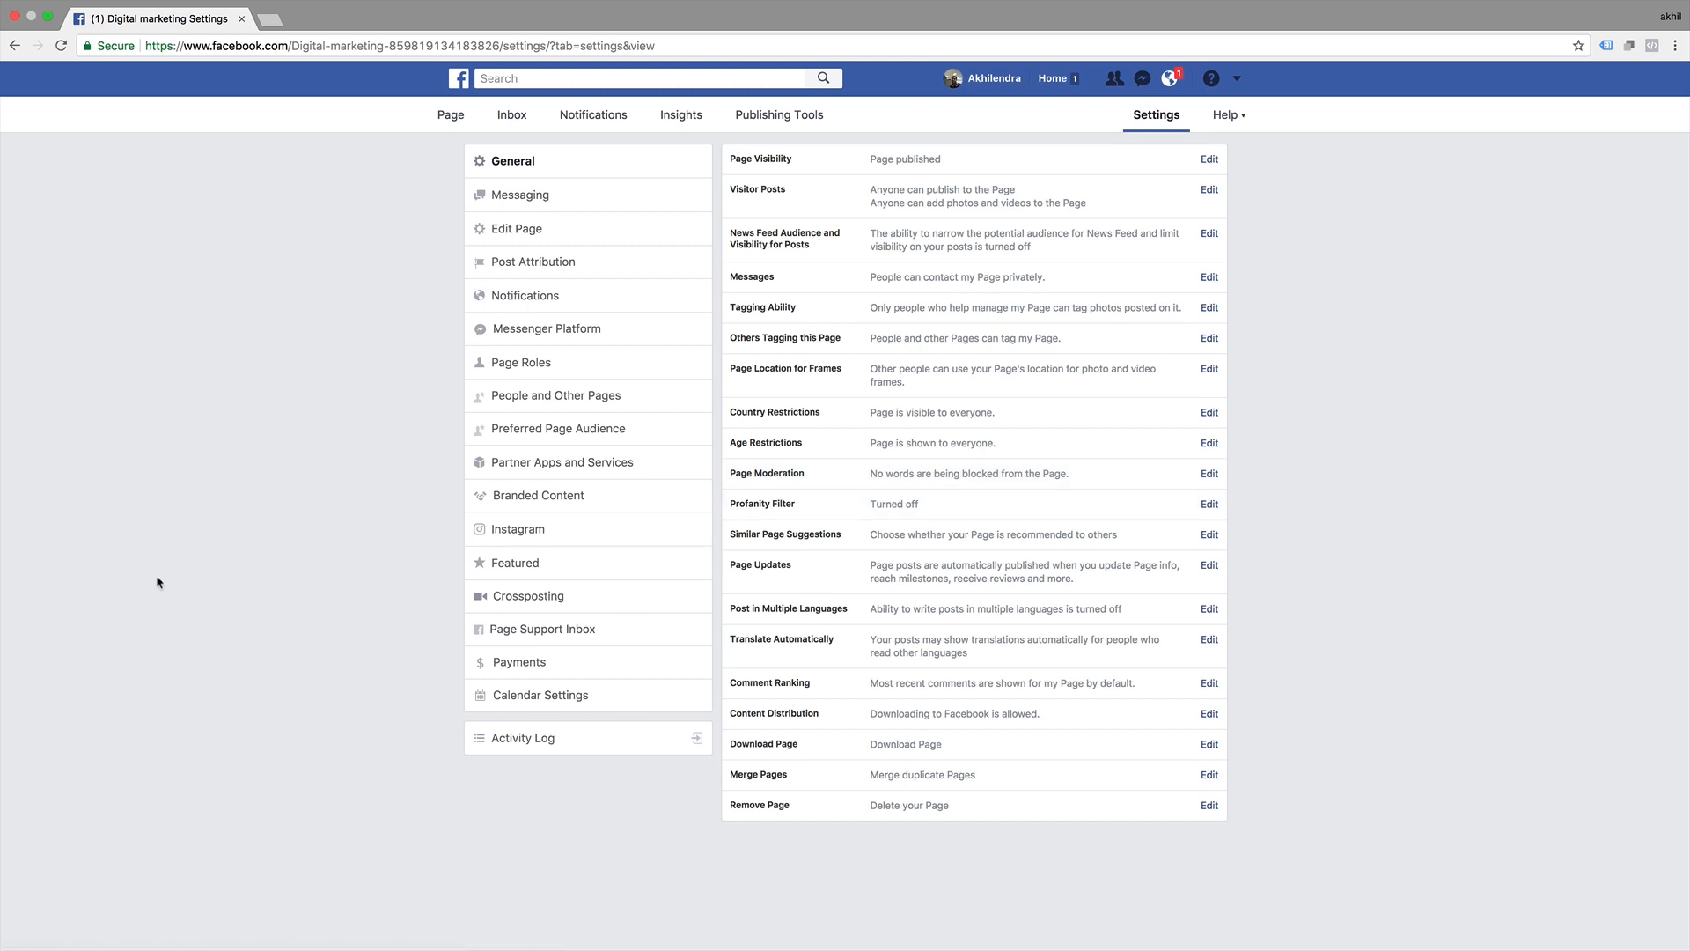
Examine the age choices available under Age Restrictions without selecting a different one
click(1210, 443)
click(992, 445)
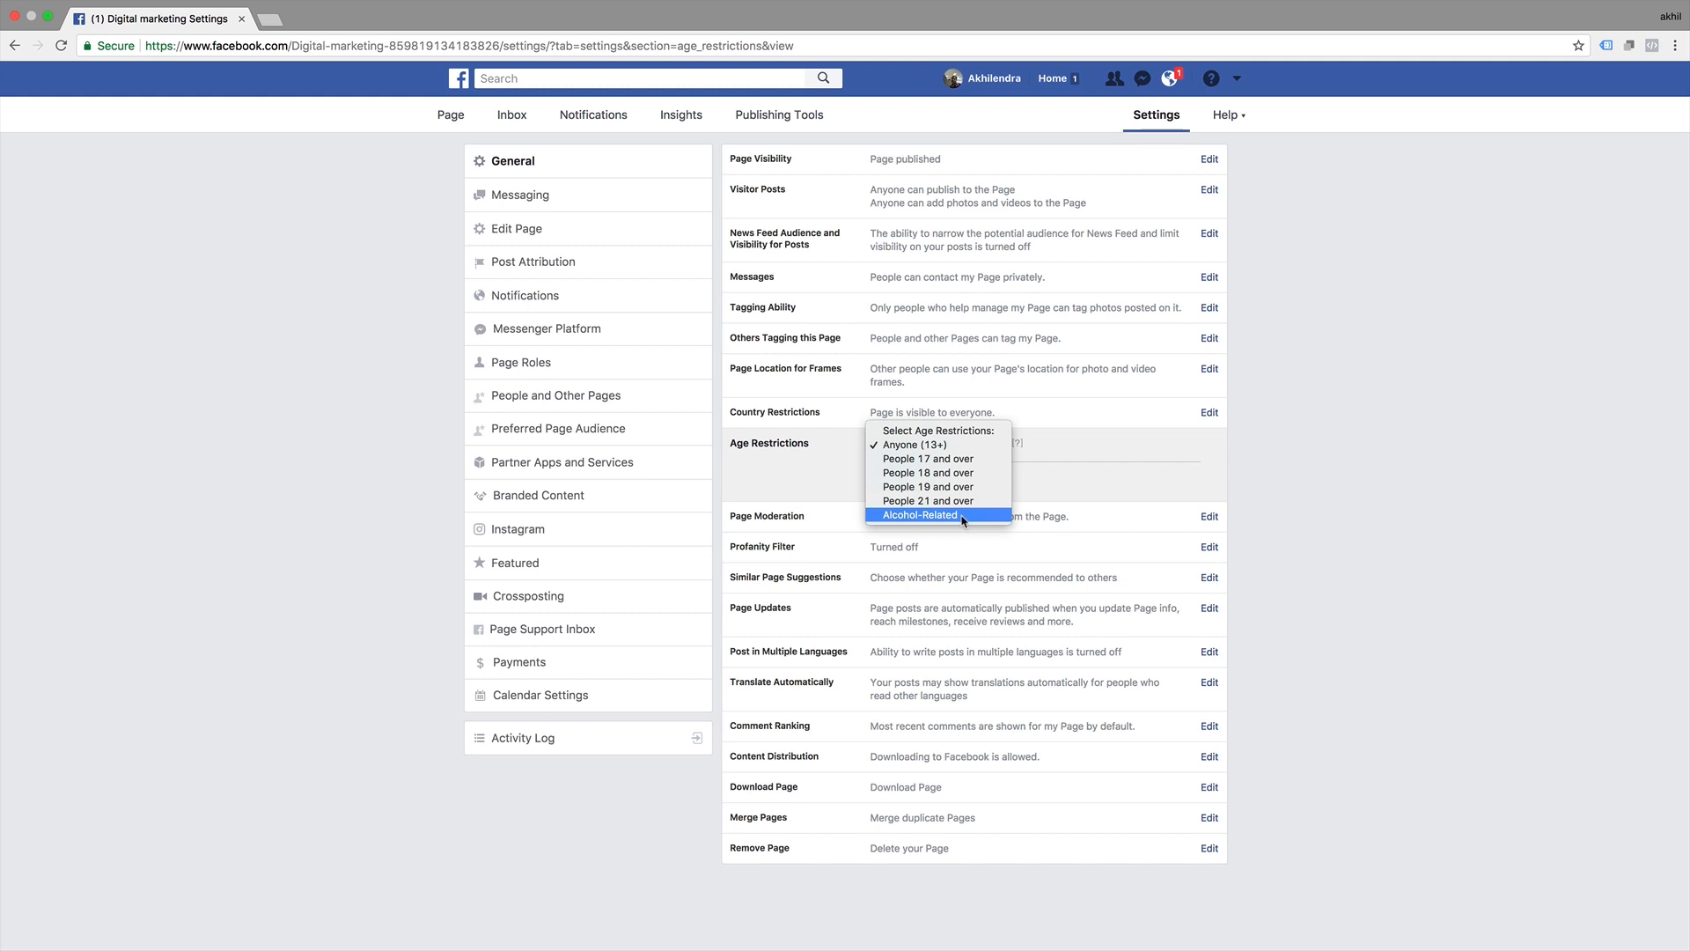
click(1408, 415)
scroll(1311, 432, down, 1)
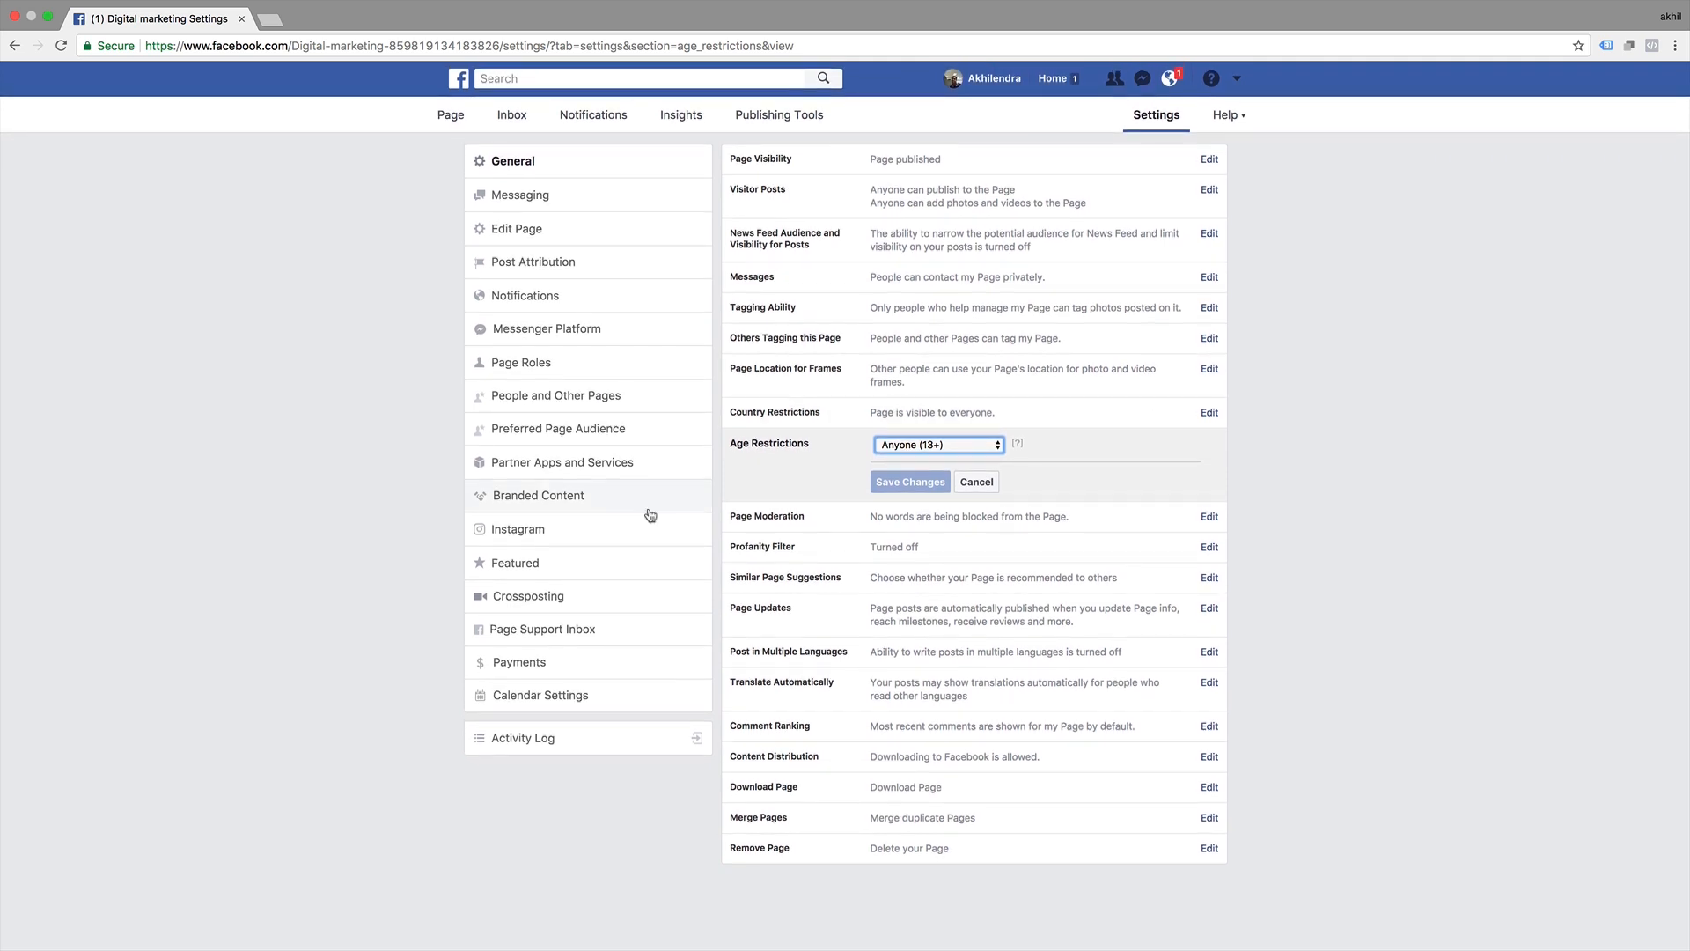
Examine the Page Moderation field for blocked words and cancel the edit
click(1209, 517)
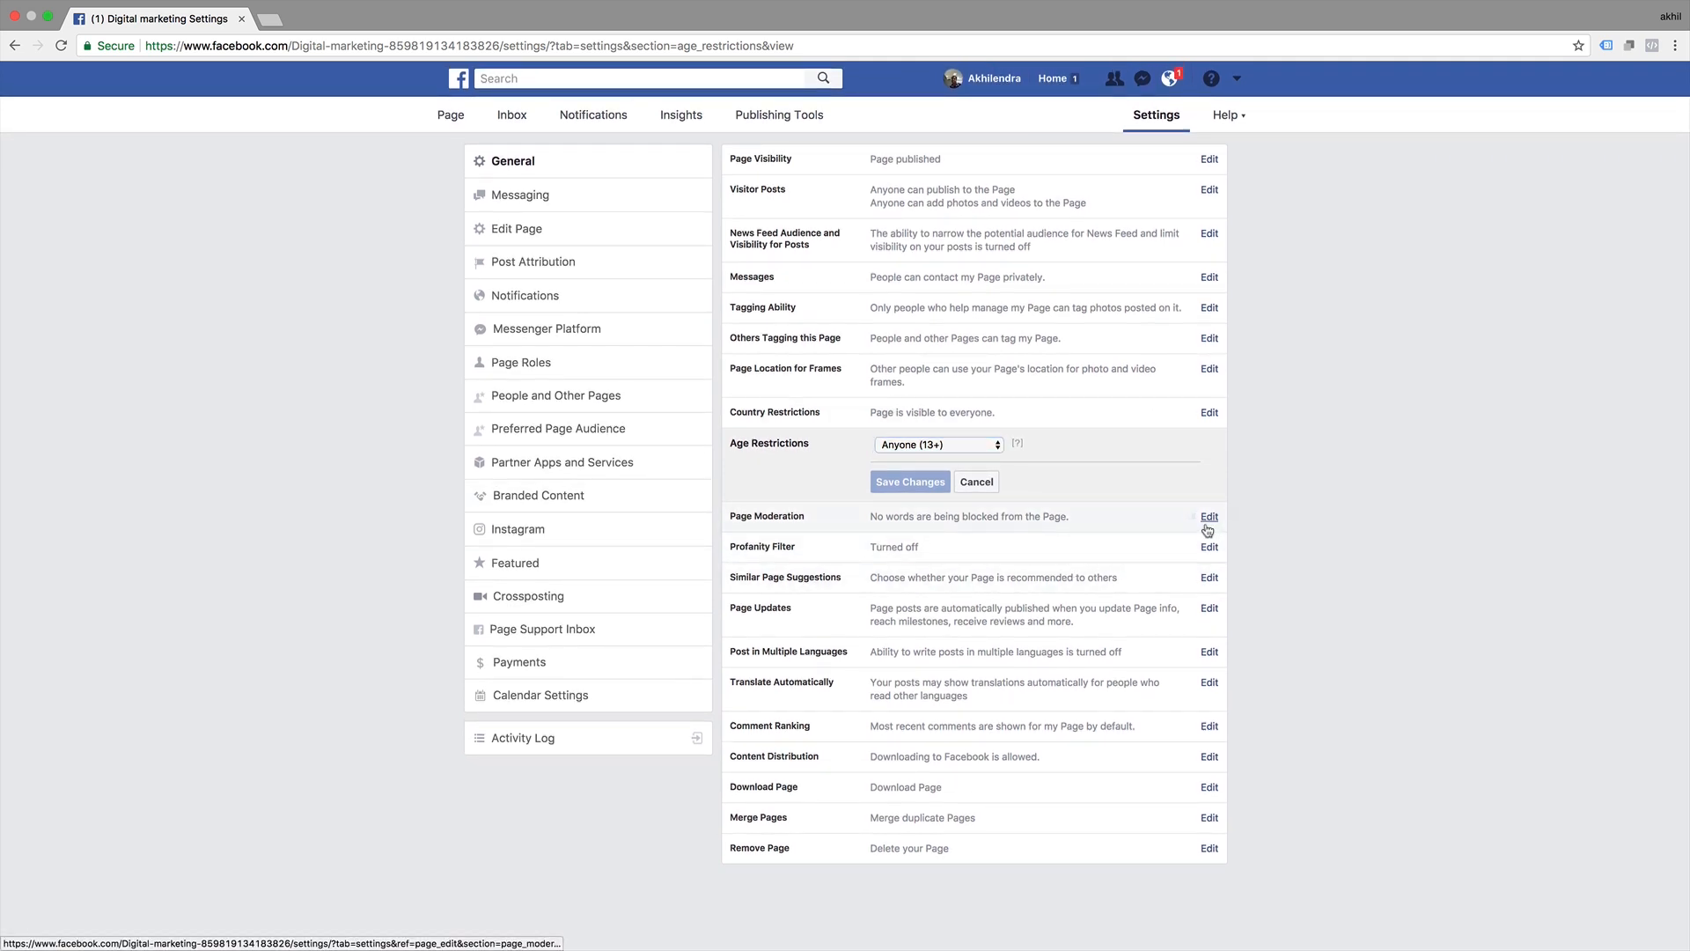
click(958, 493)
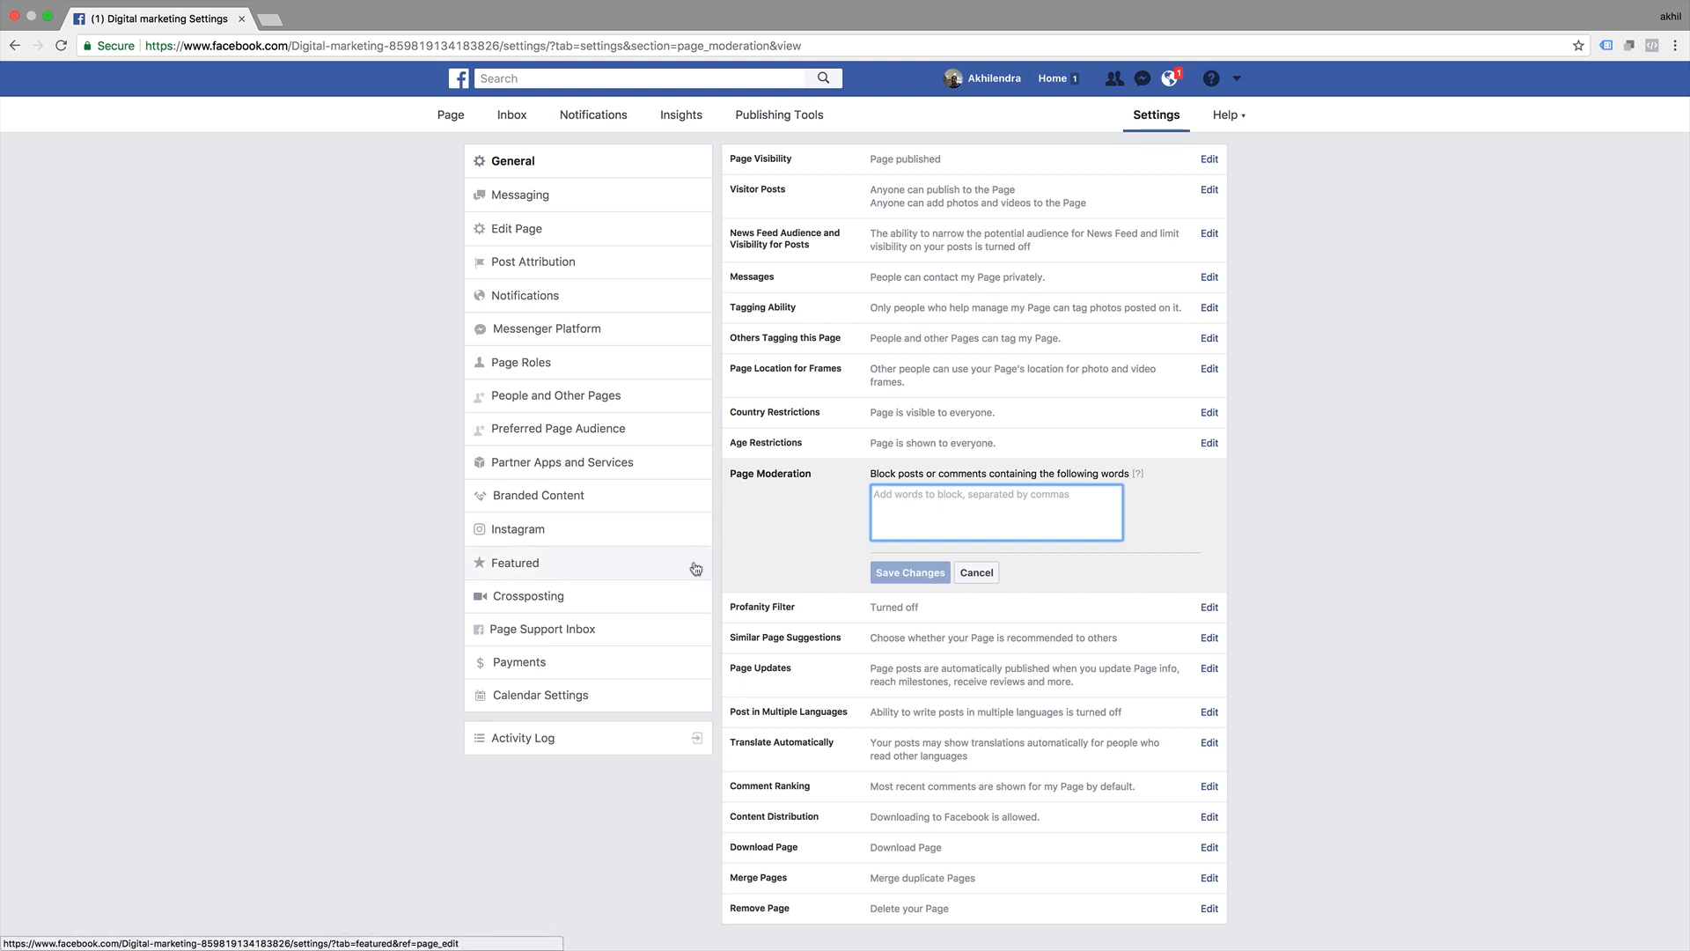
click(977, 574)
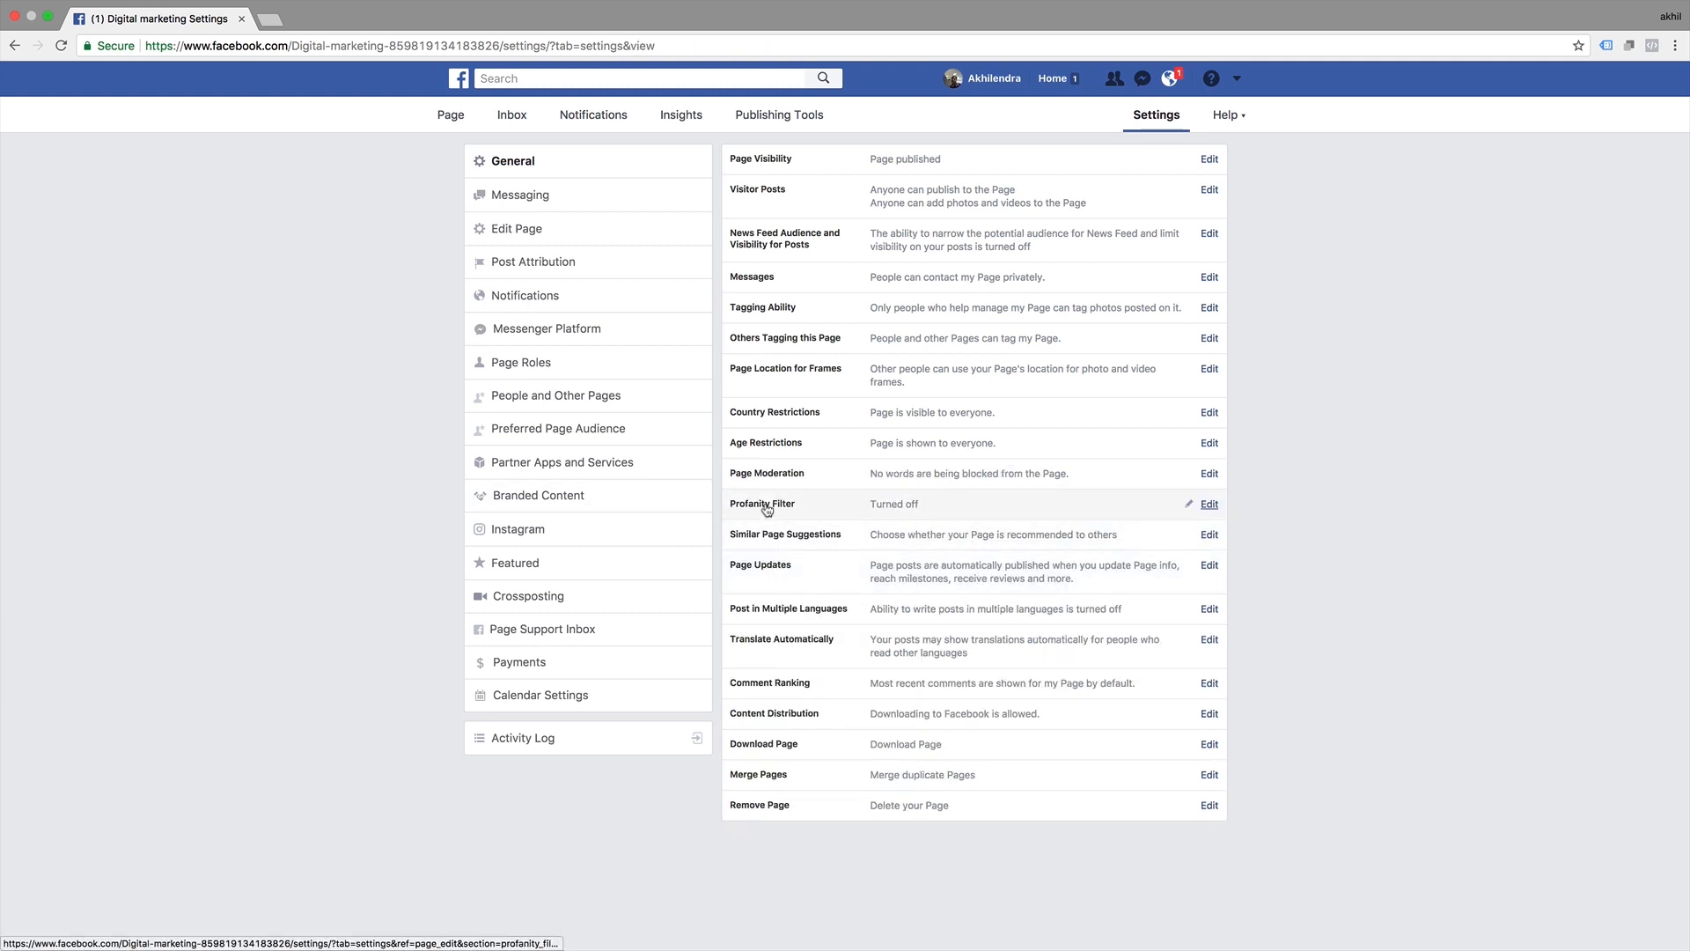
Examine the Profanity Filter's help note and available levels, and cancel the edit
click(1222, 500)
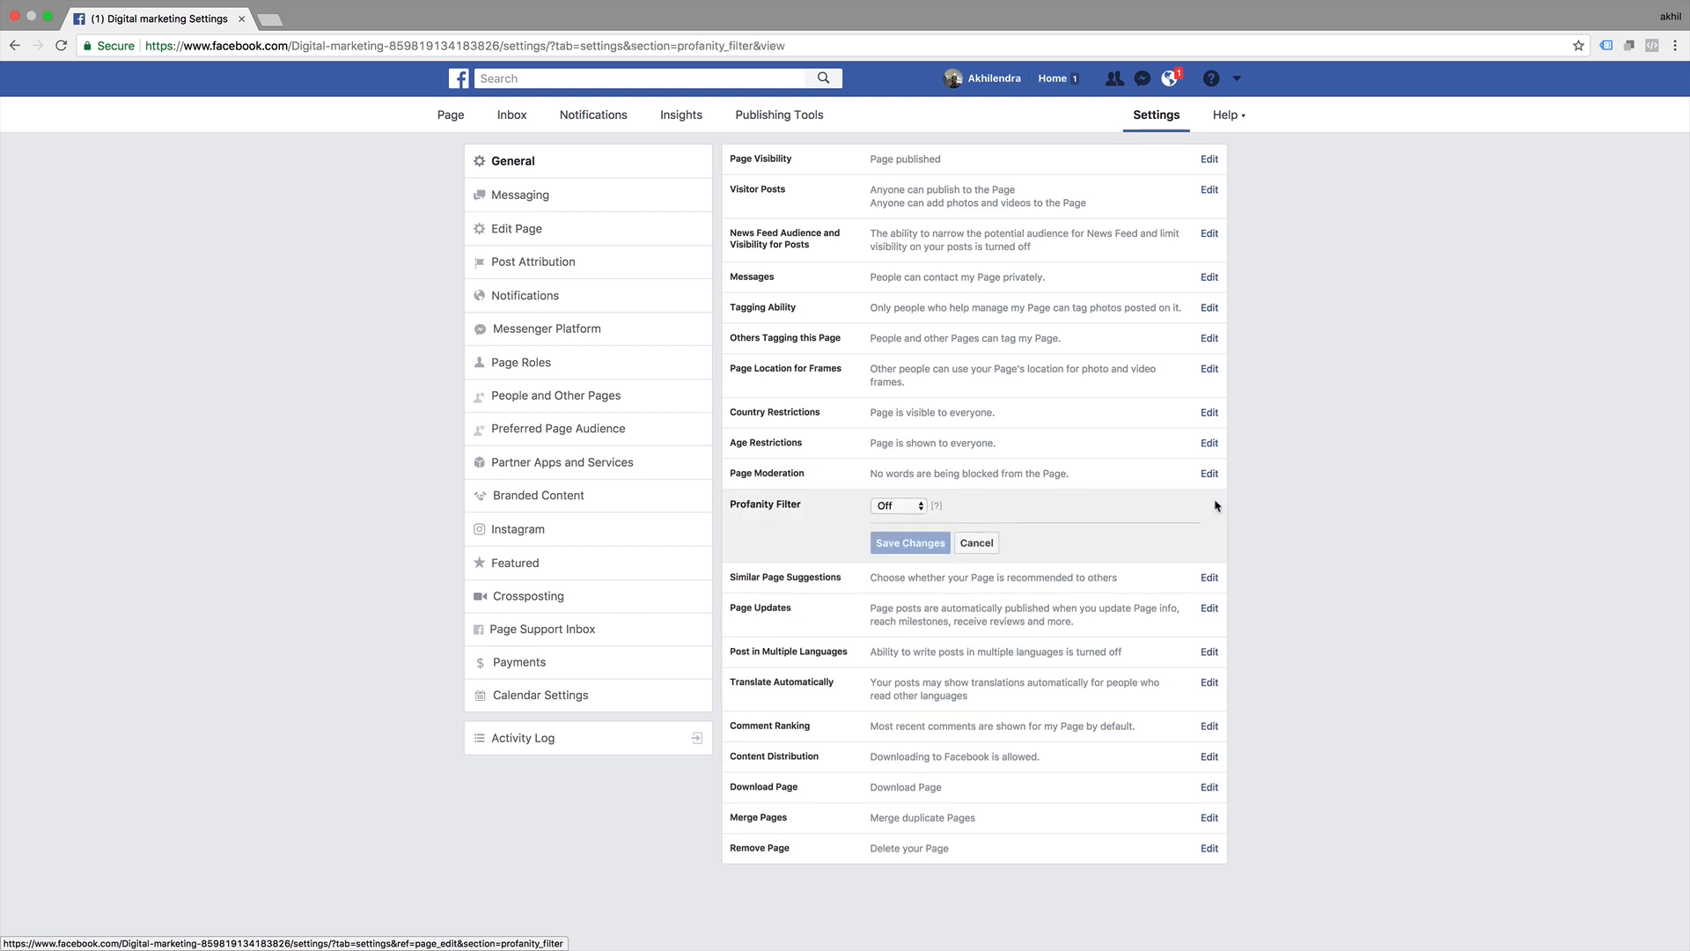
mouse_move(935, 510)
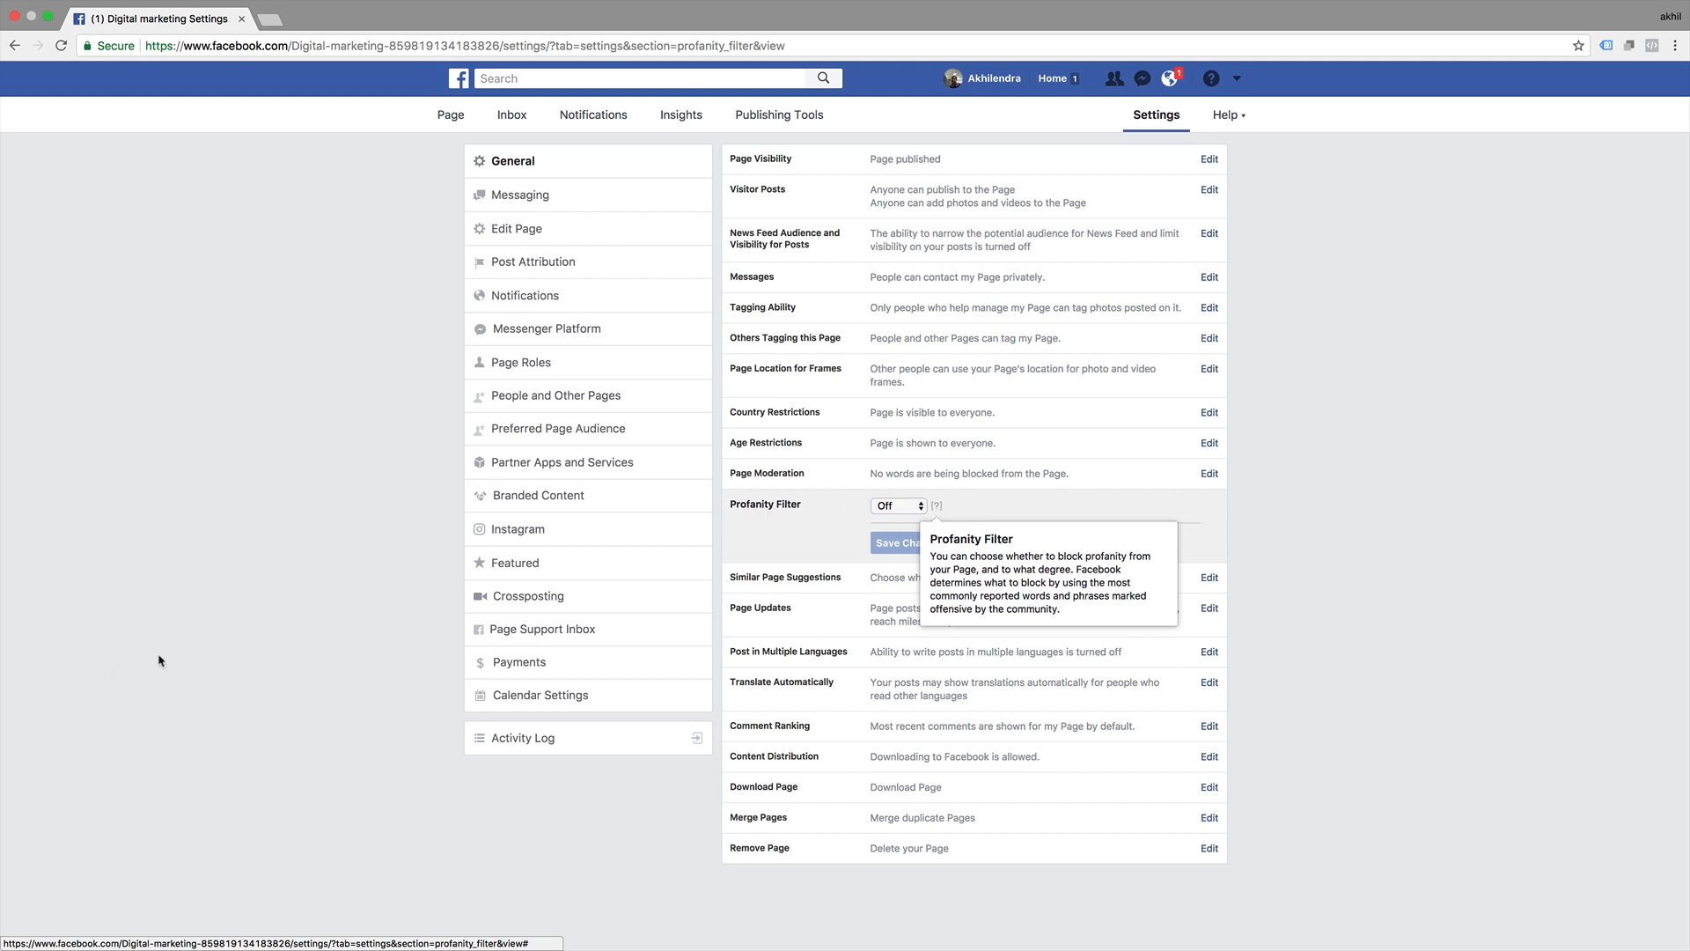
click(903, 509)
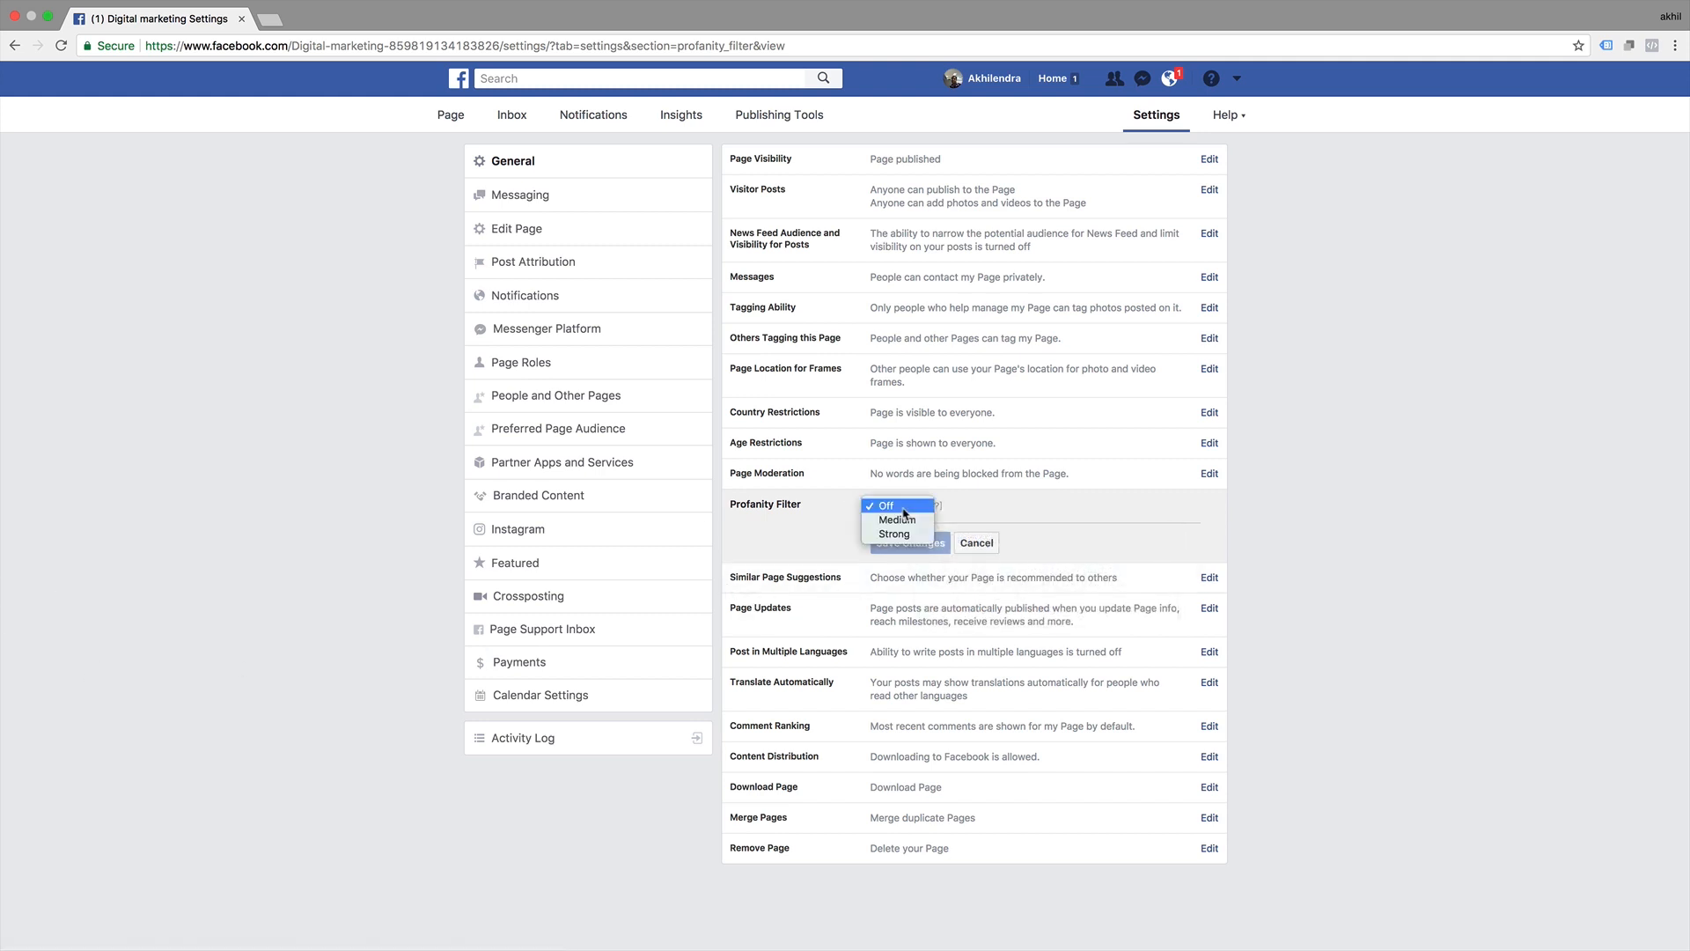
click(317, 615)
click(989, 545)
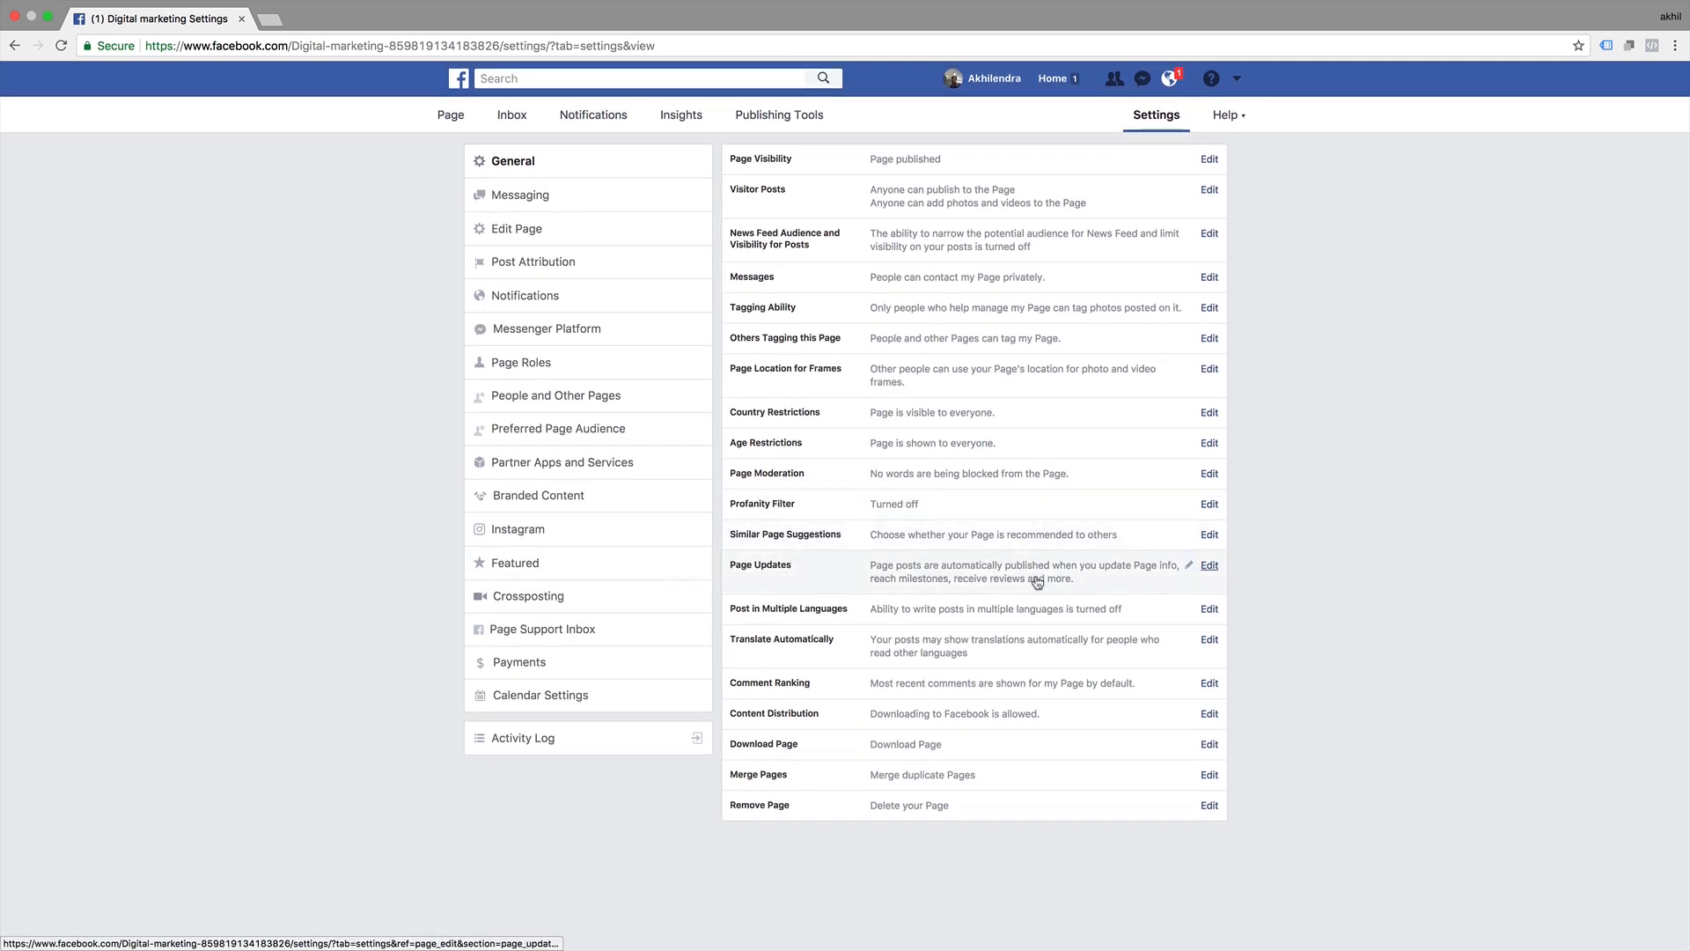
Open the Similar Page Suggestions option for editing and load facebook.com in a new browser tab
click(1208, 534)
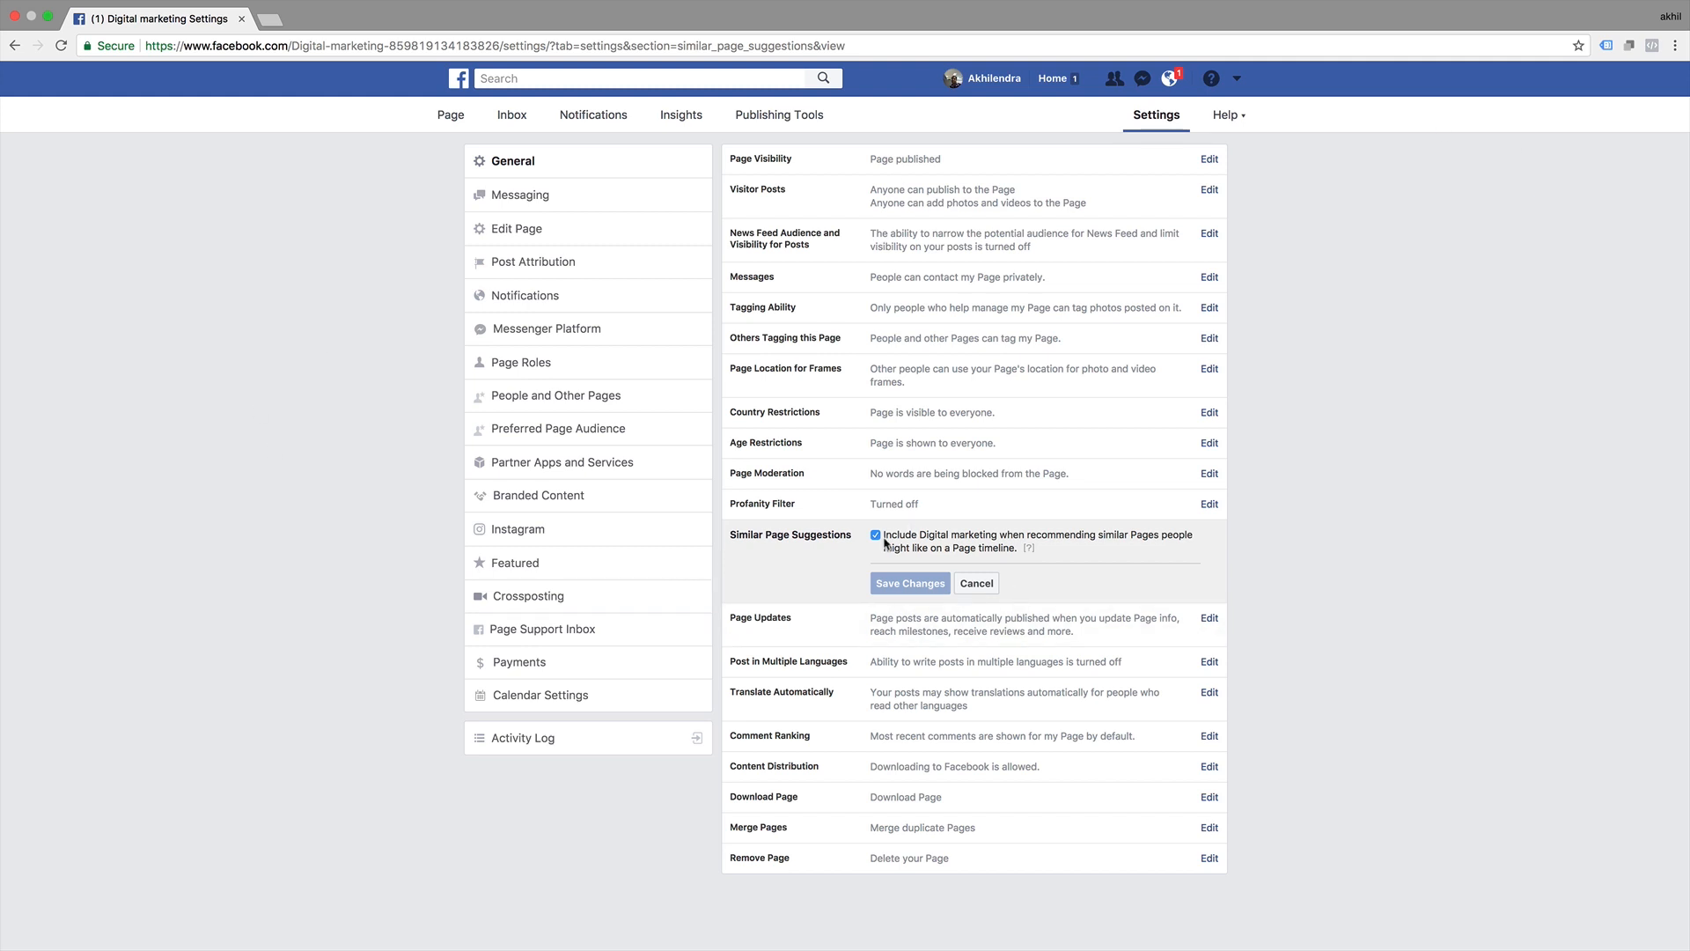
click(271, 19)
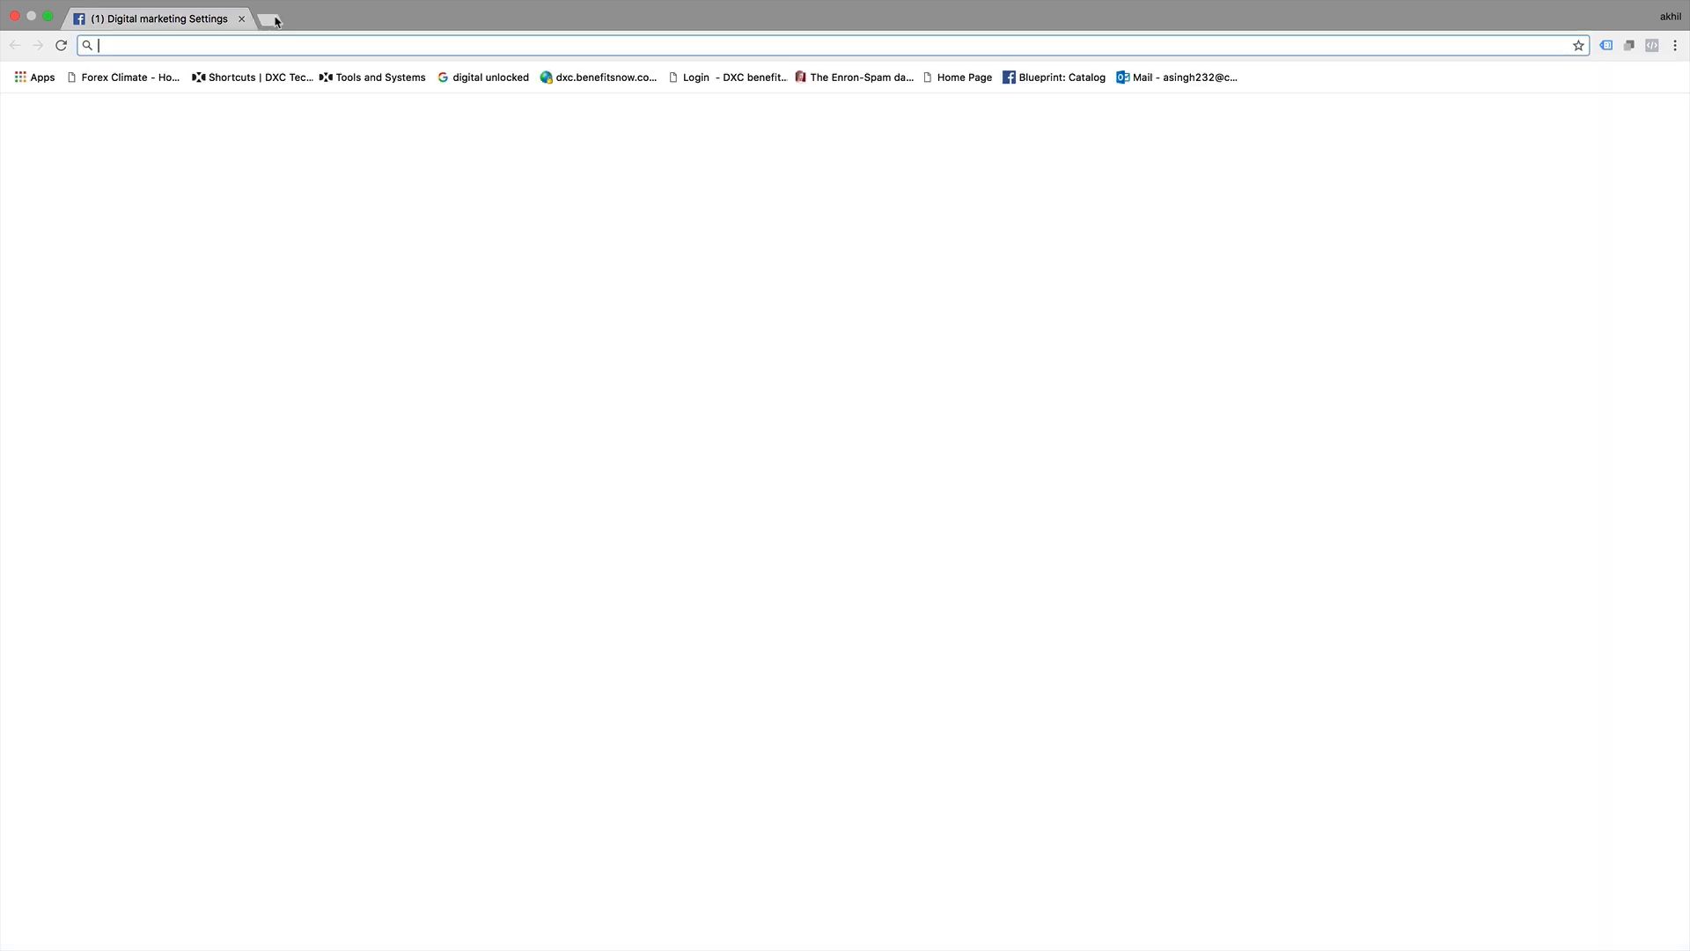
text(facebook.com)
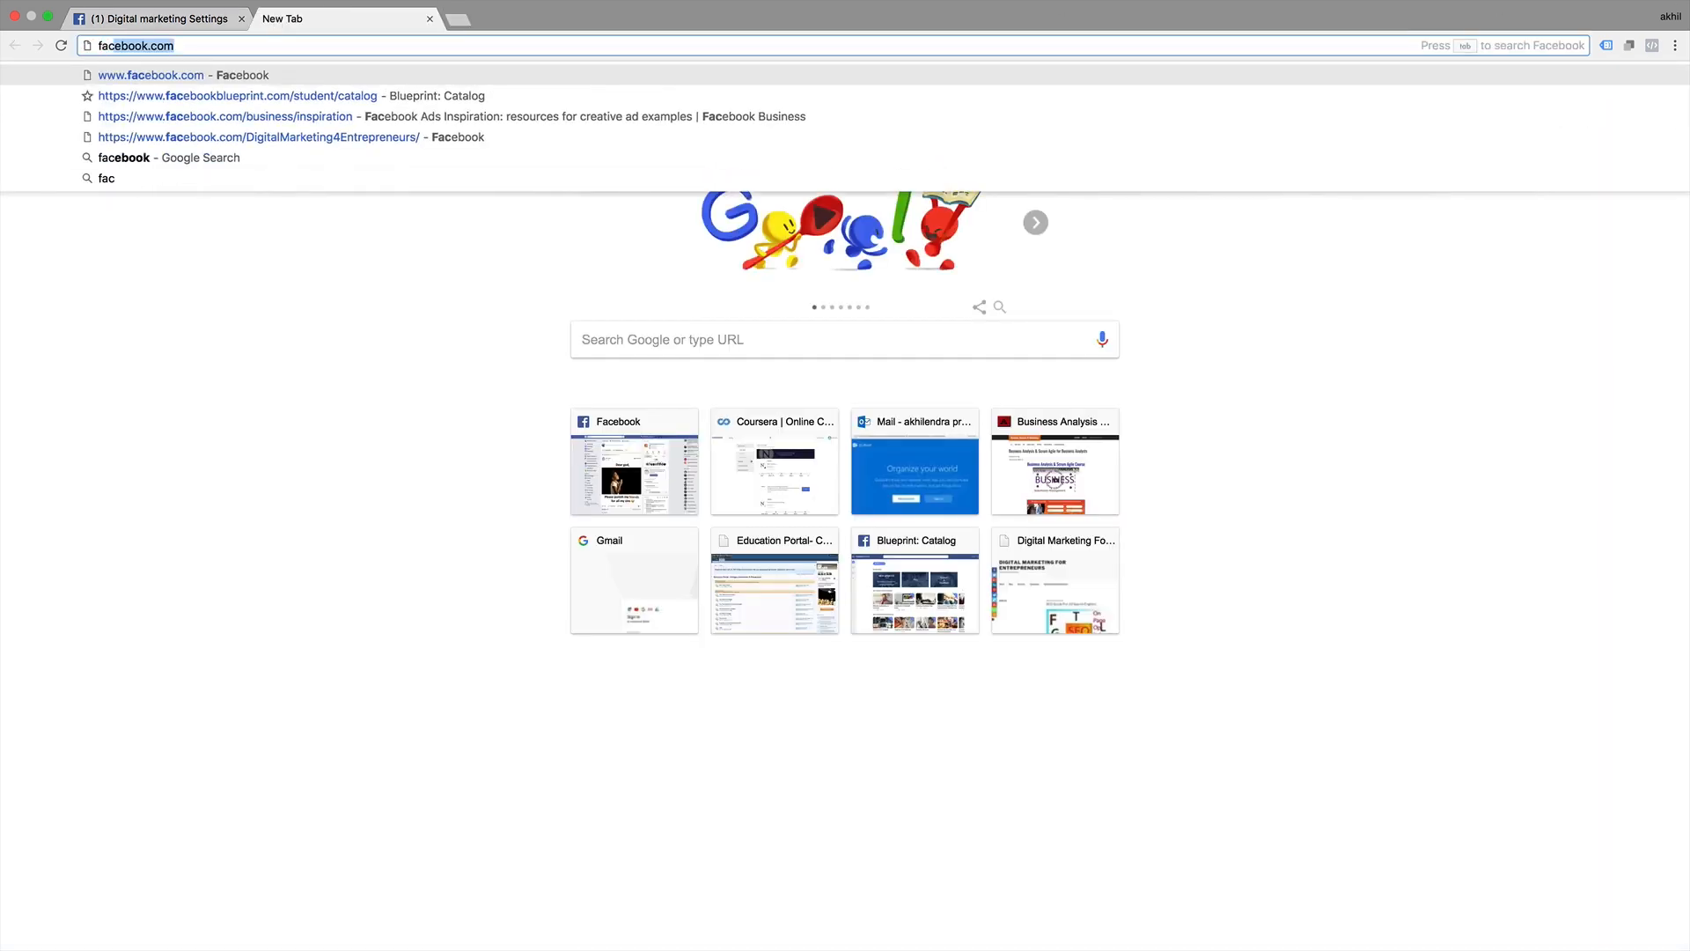
key(Return)
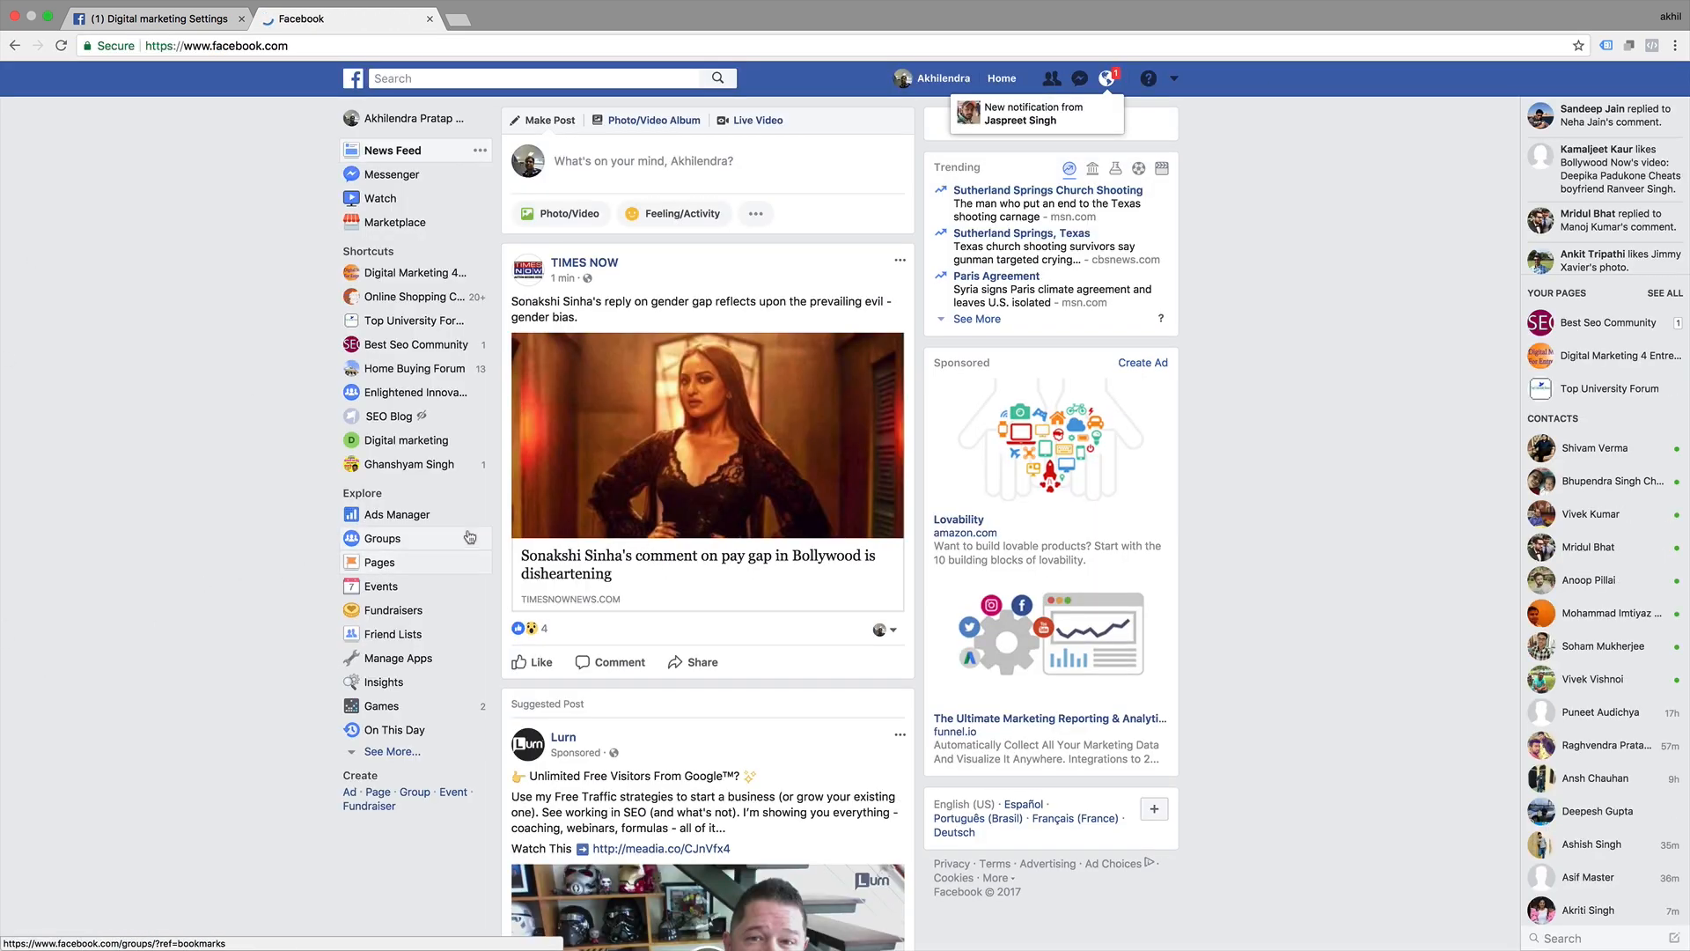
Browse the Top Suggestions in Facebook's Pages section to see how similar Pages are recommended
click(379, 568)
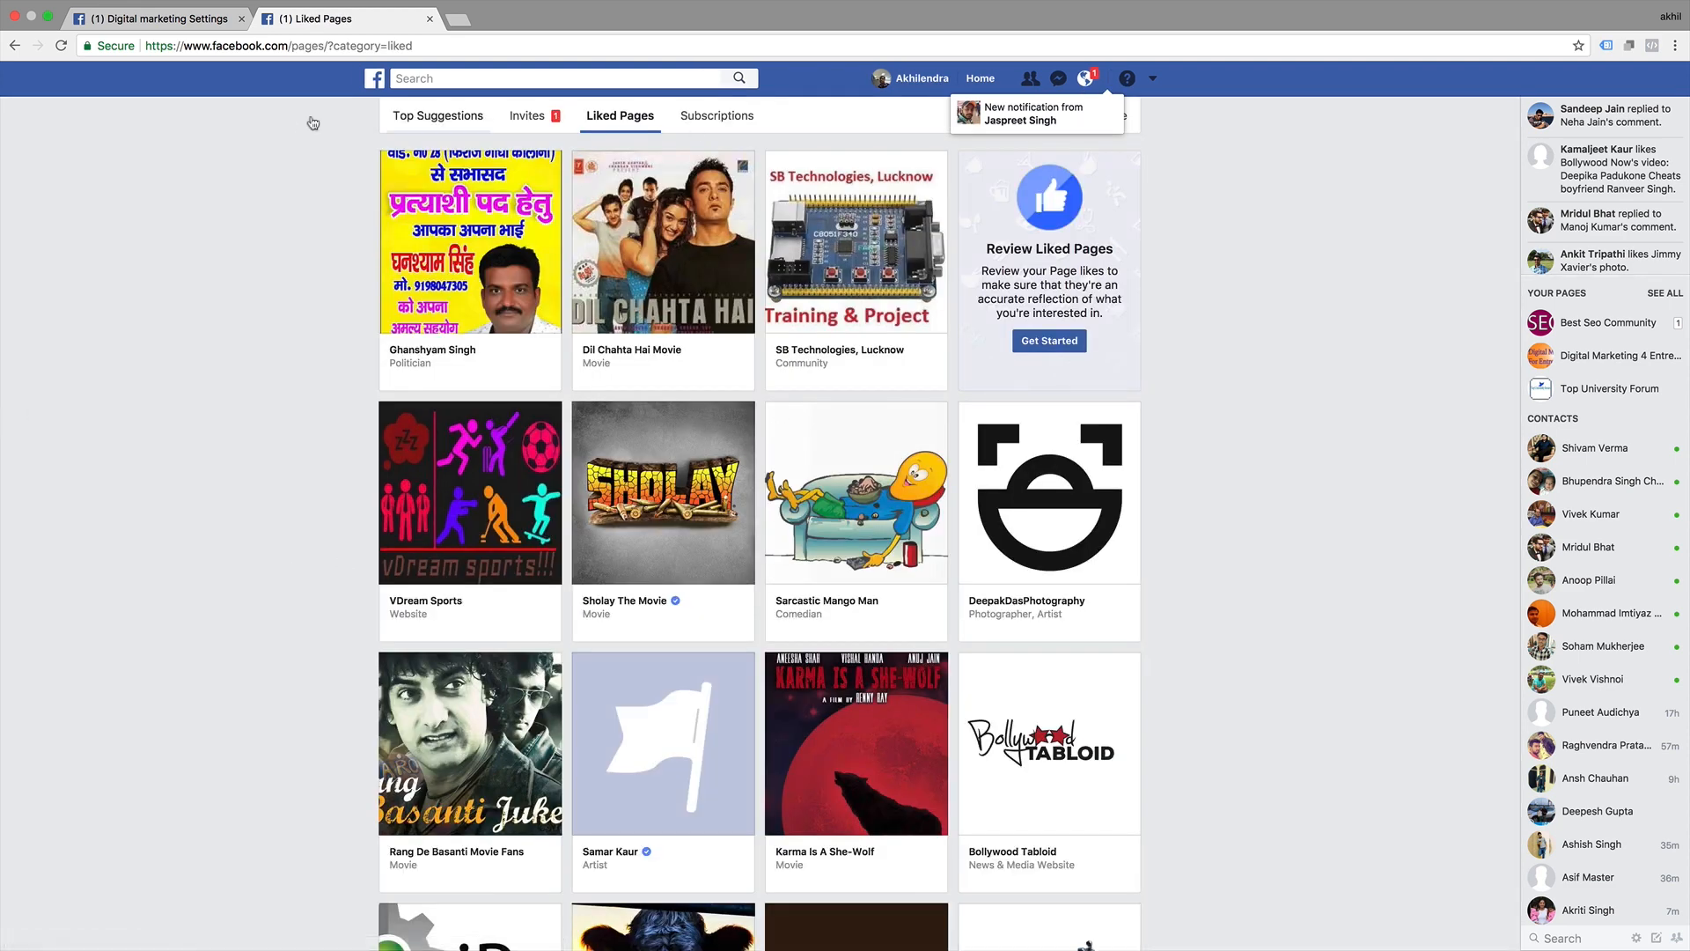
click(439, 115)
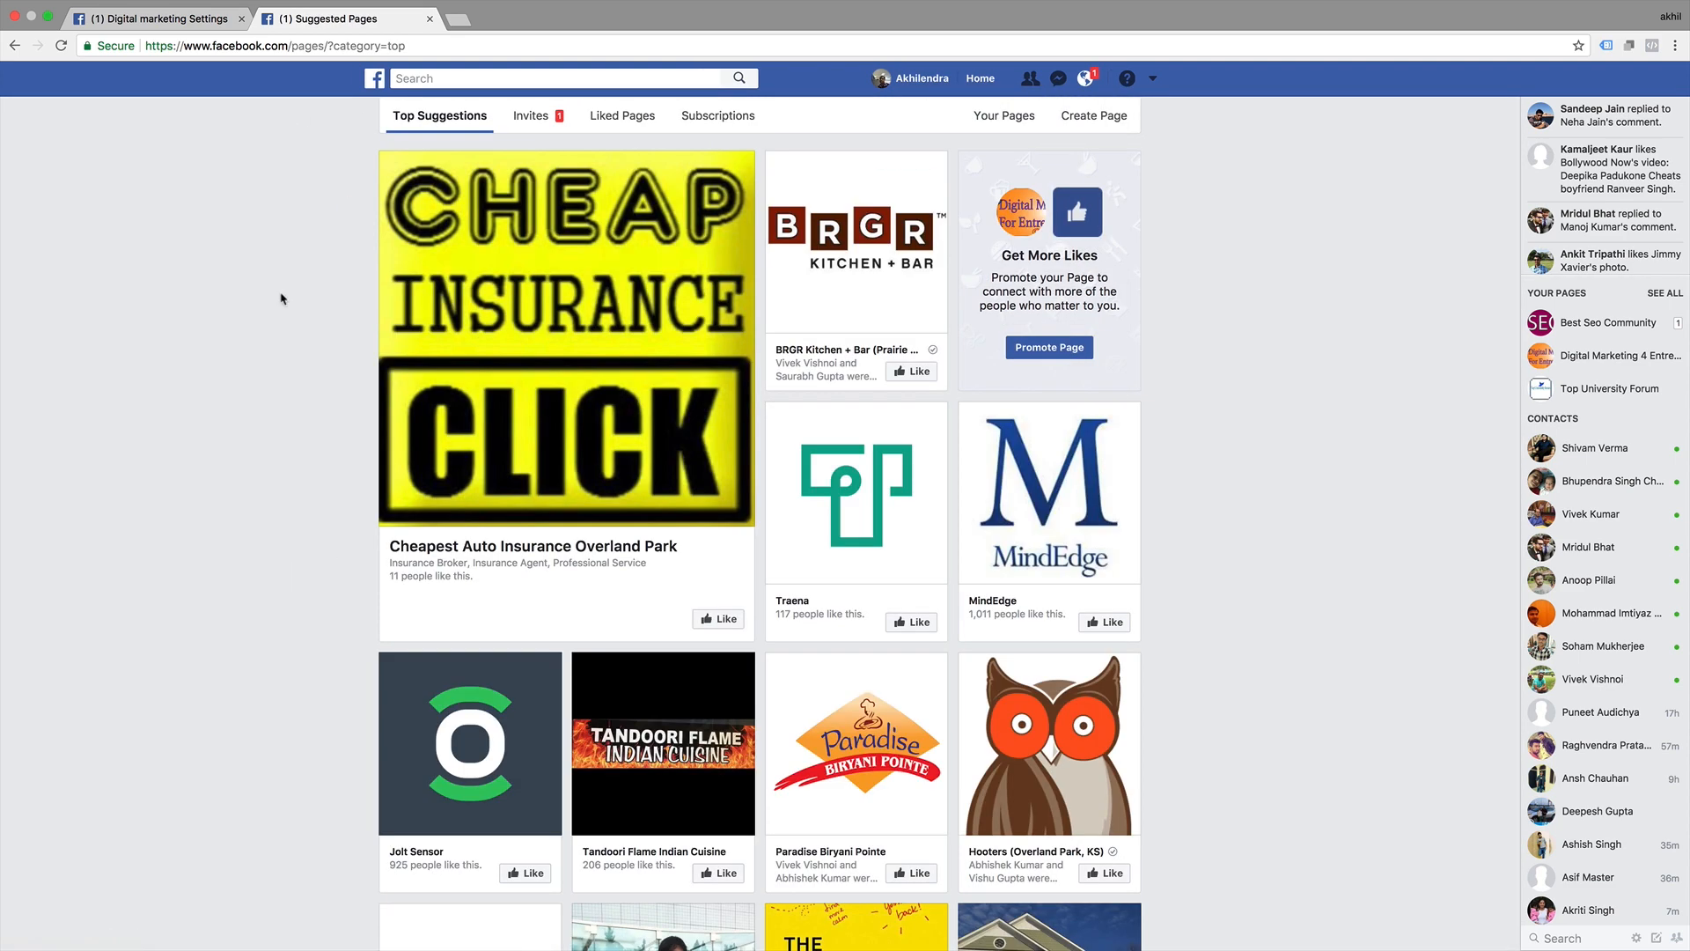
scroll(283, 291, down, 10)
scroll(278, 302, down, 18)
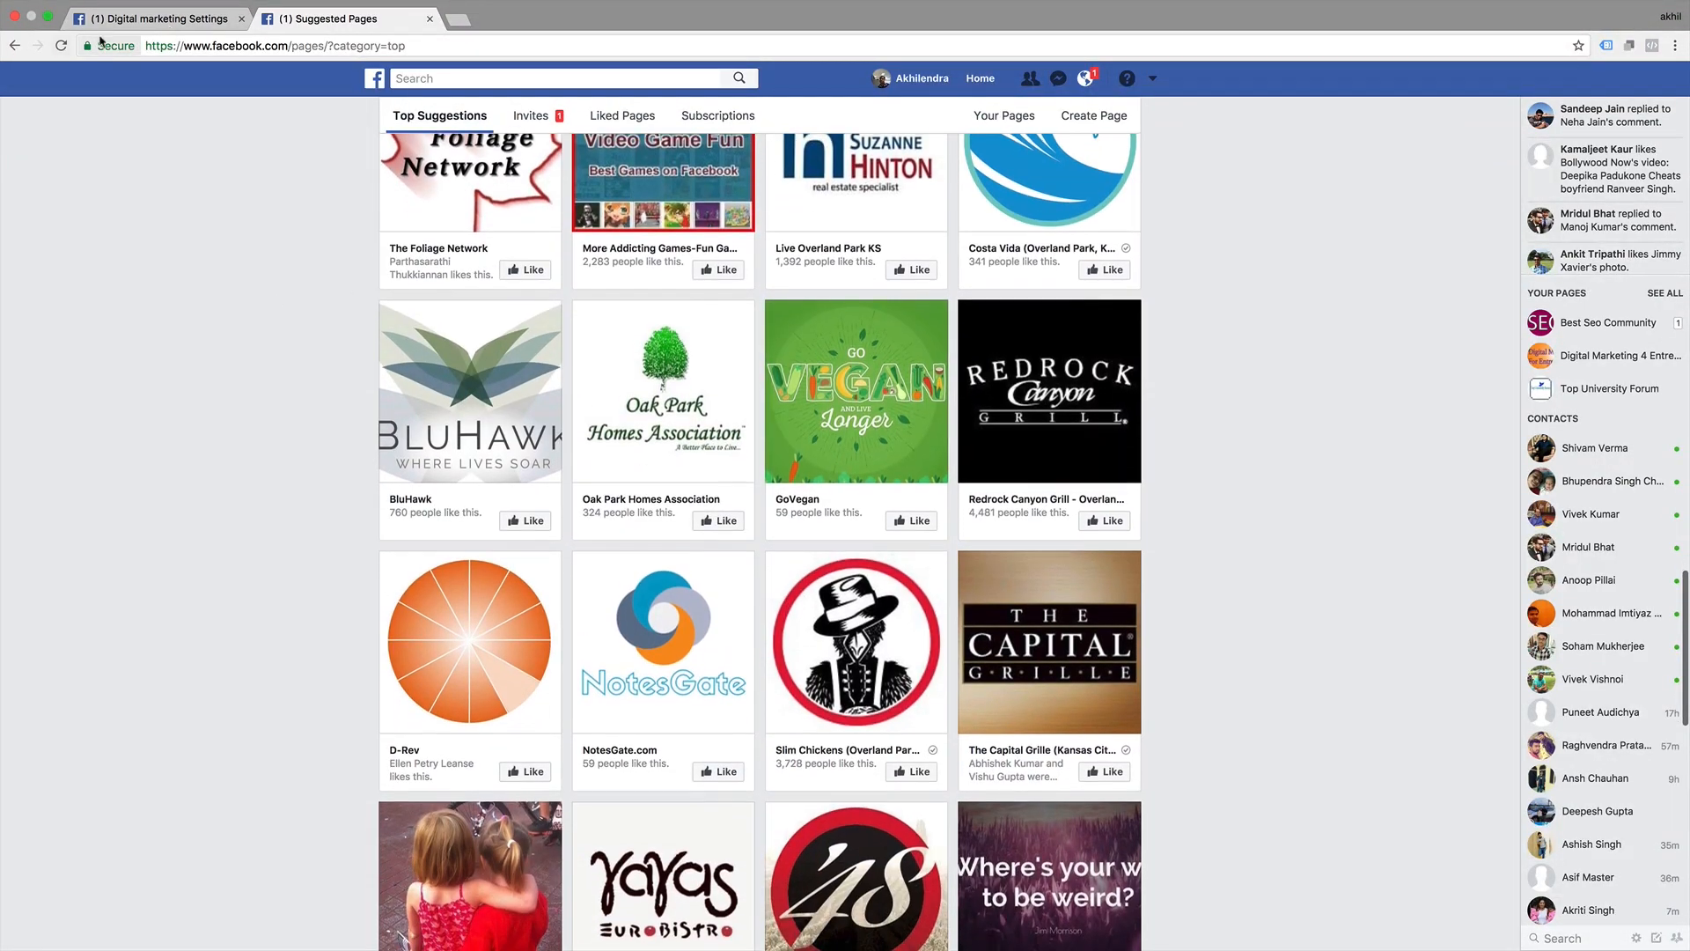
Return to the Digital marketing settings, cancel the Similar Page Suggestions edit, and examine the Page Updates option without saving
click(159, 18)
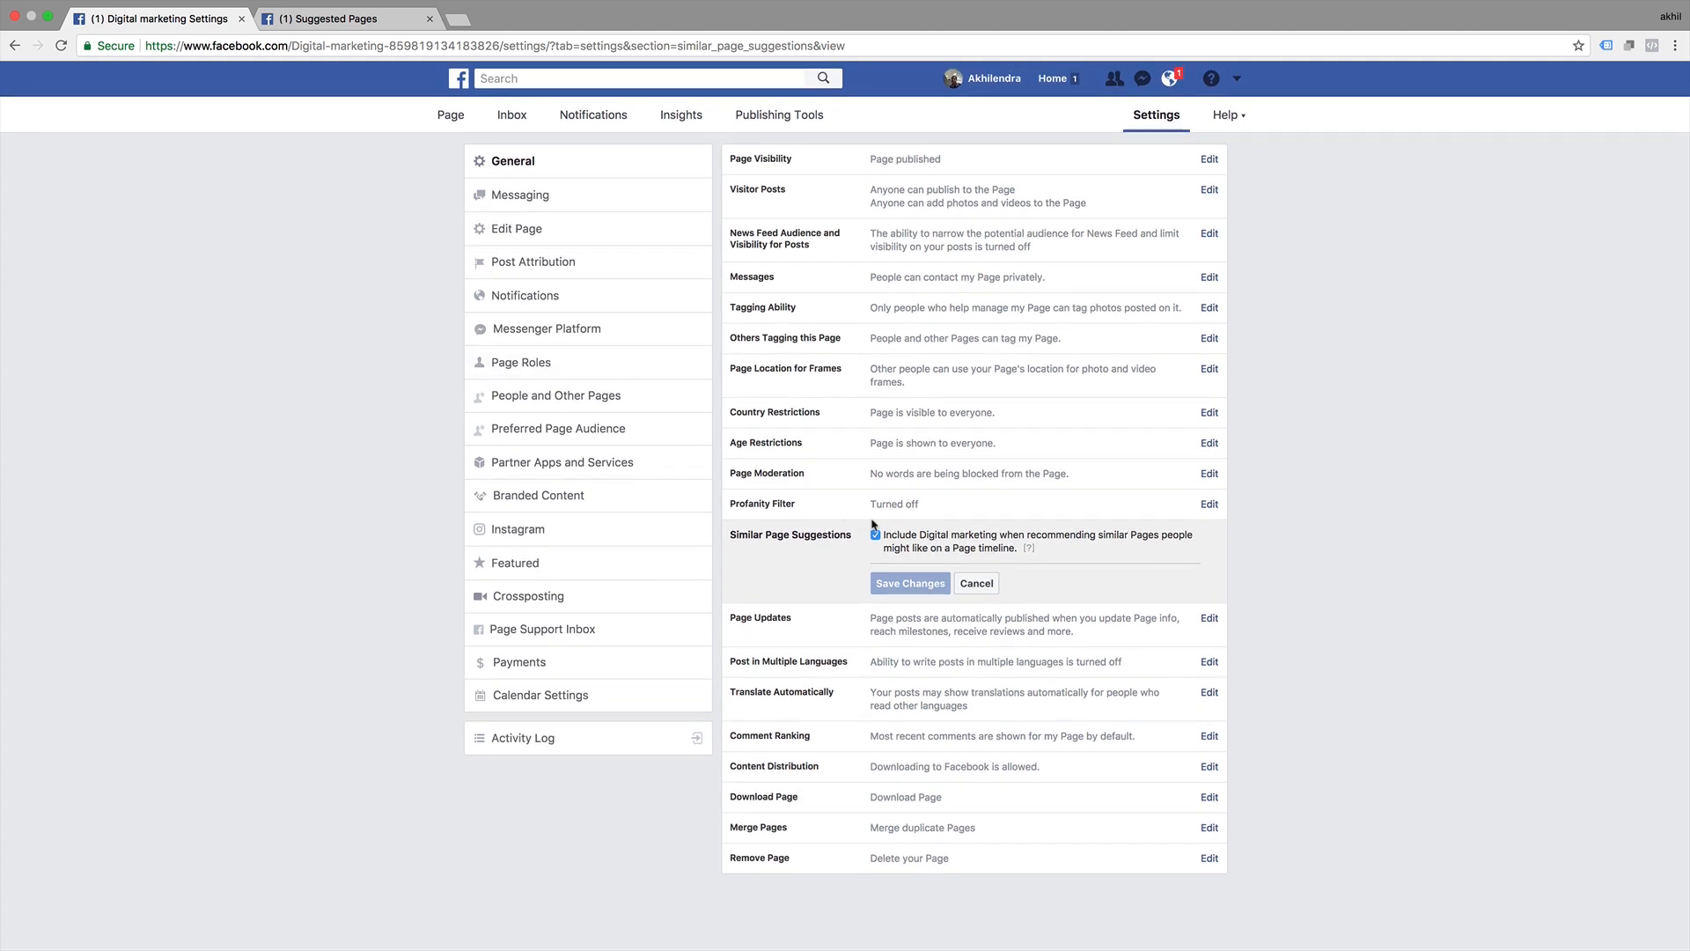
click(976, 582)
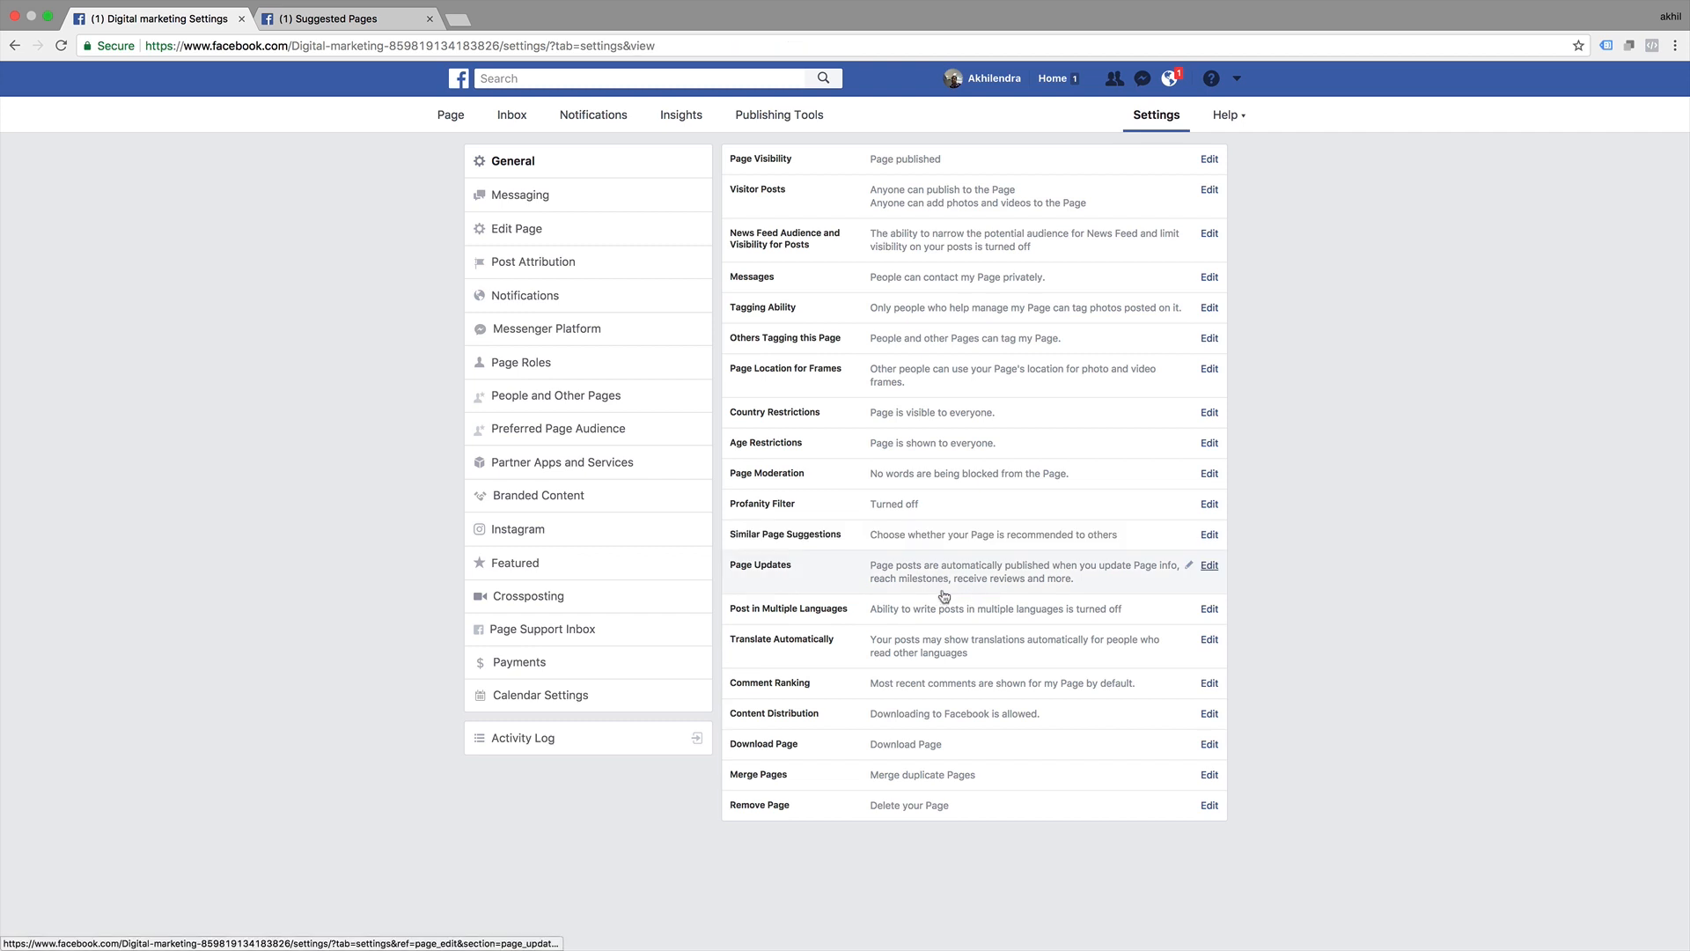
click(1210, 565)
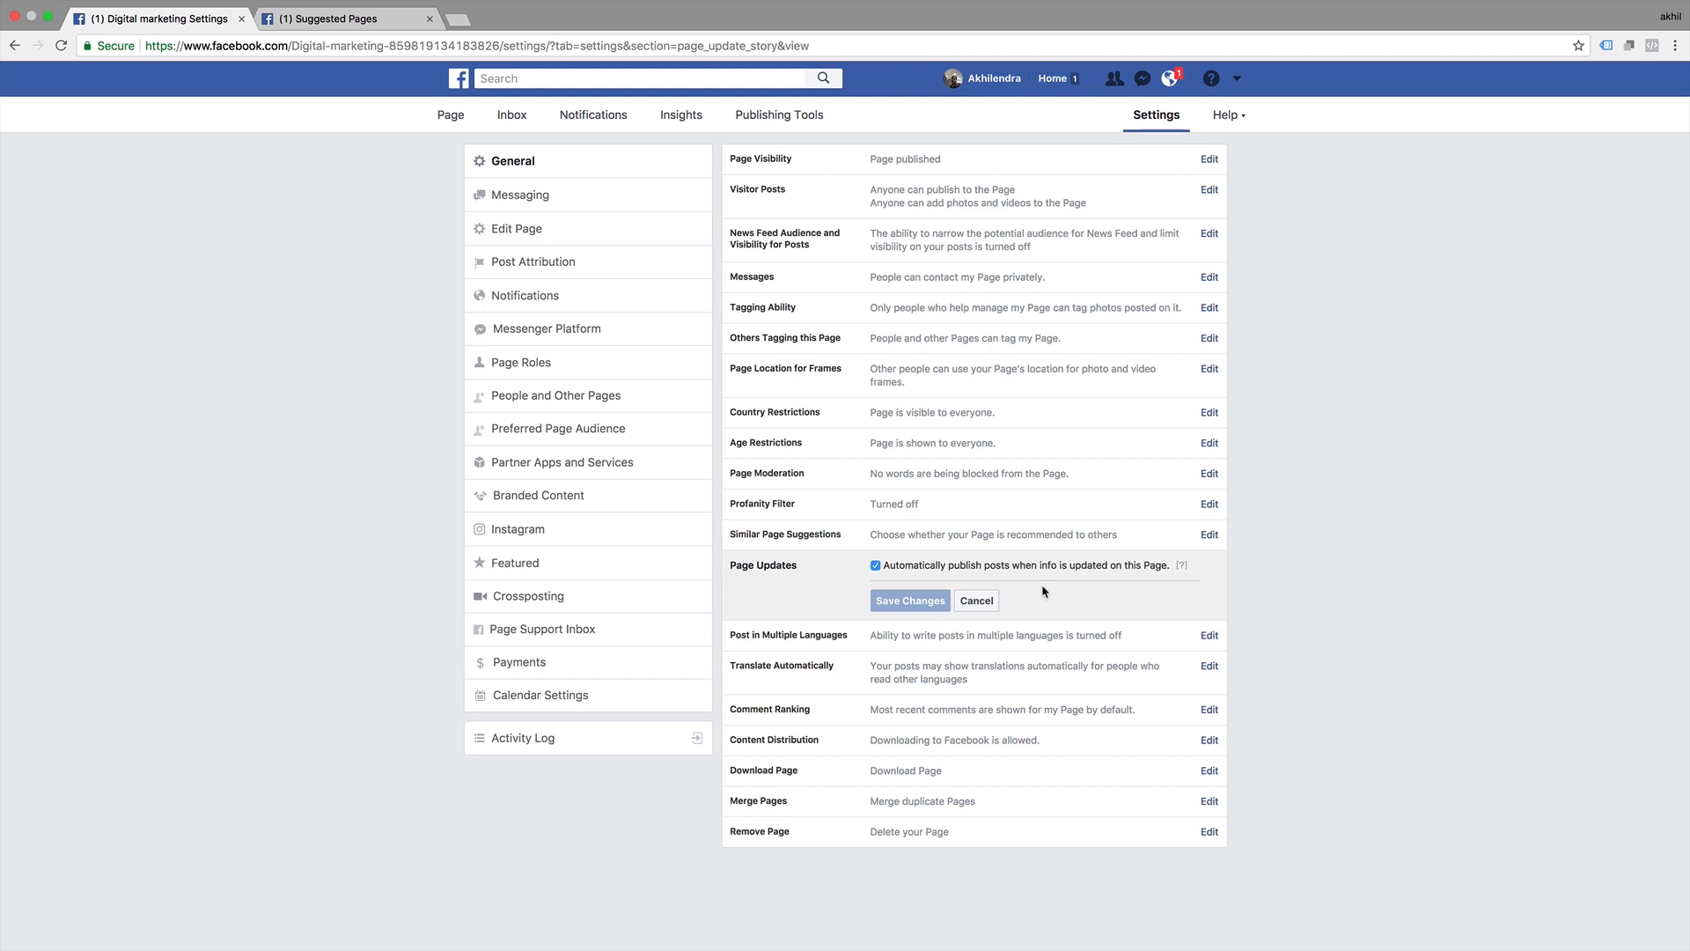
click(977, 600)
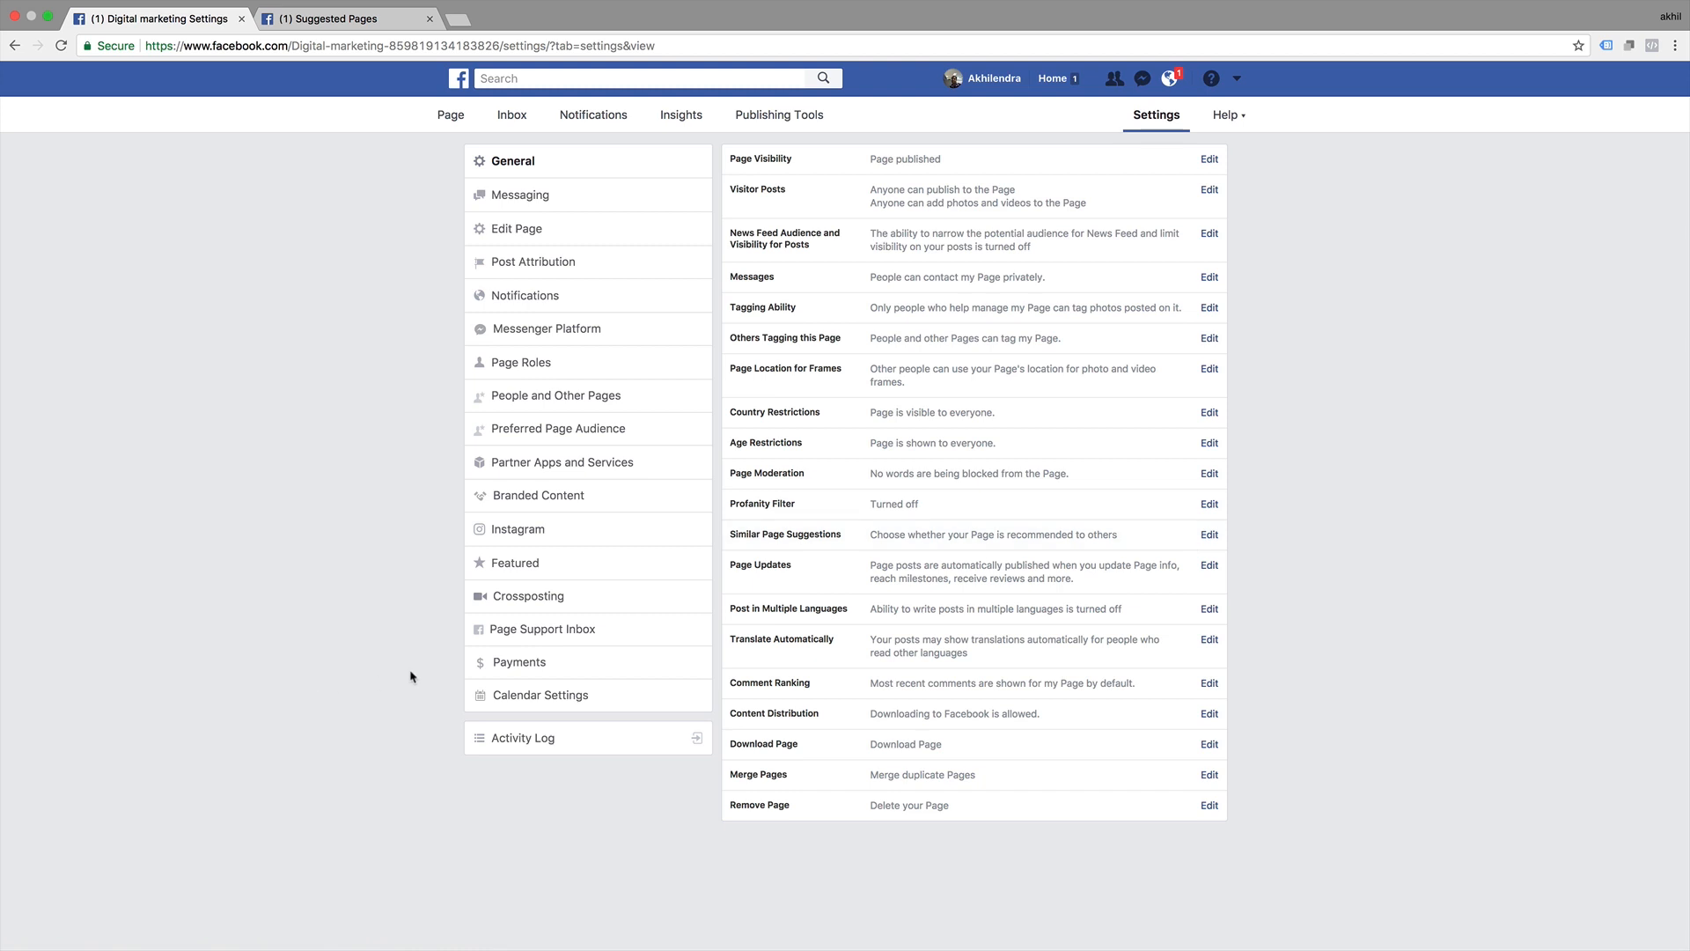
Try allowing Page managers to write posts in multiple languages, and clear the option again without saving
click(1209, 609)
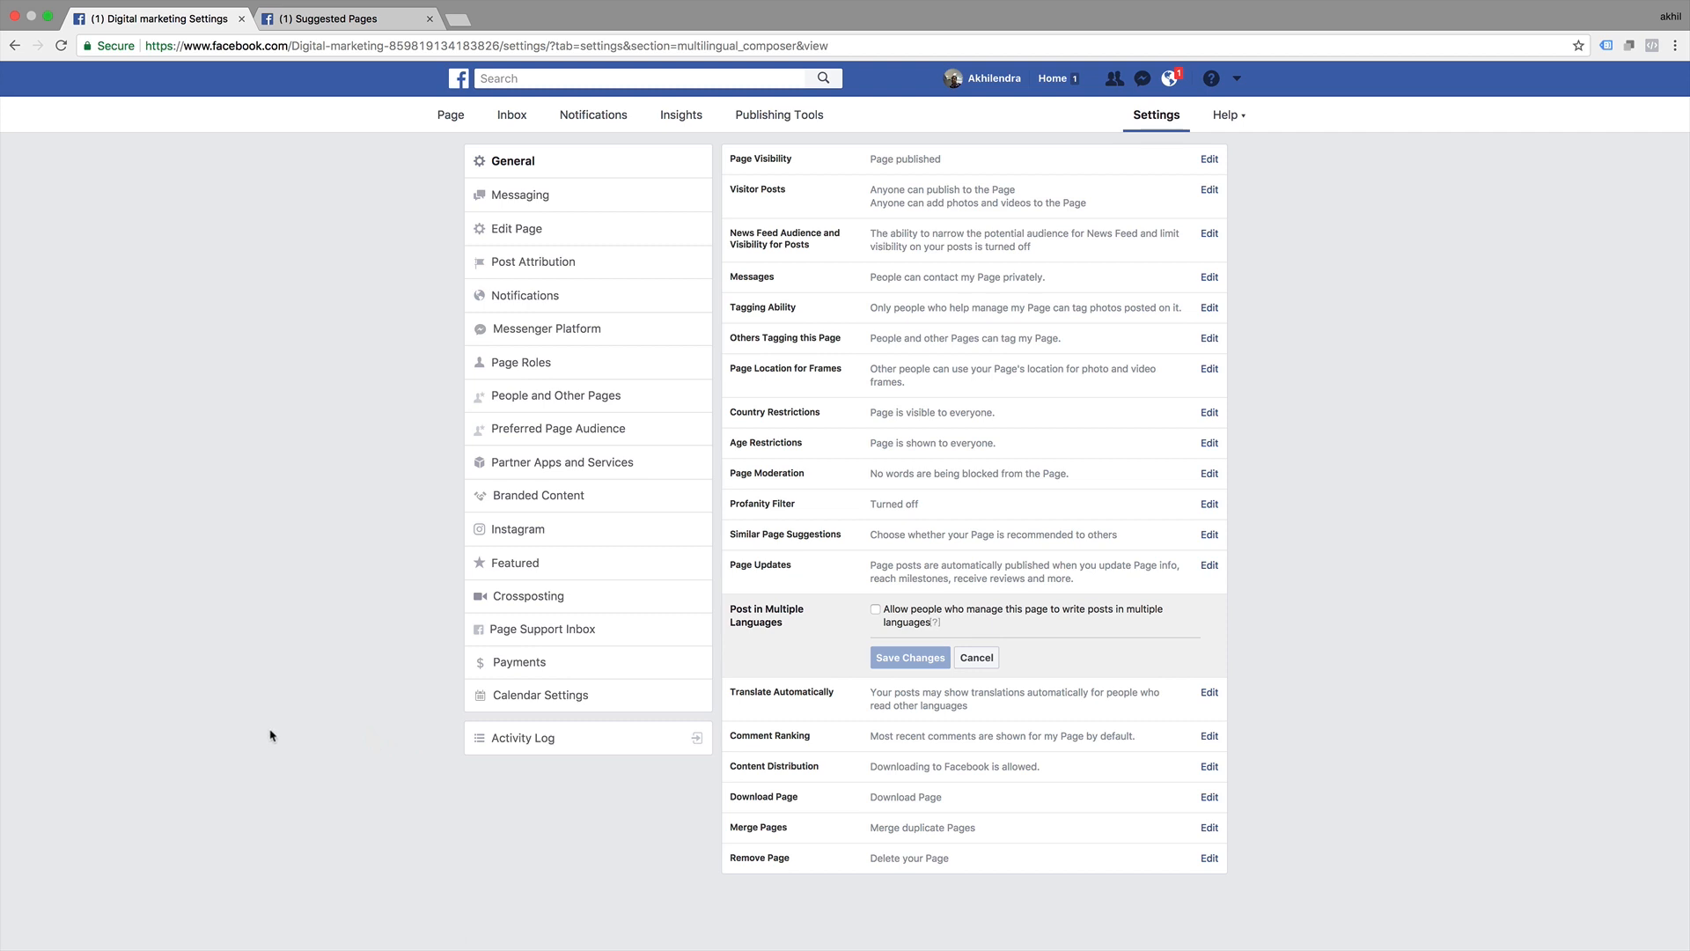
click(875, 610)
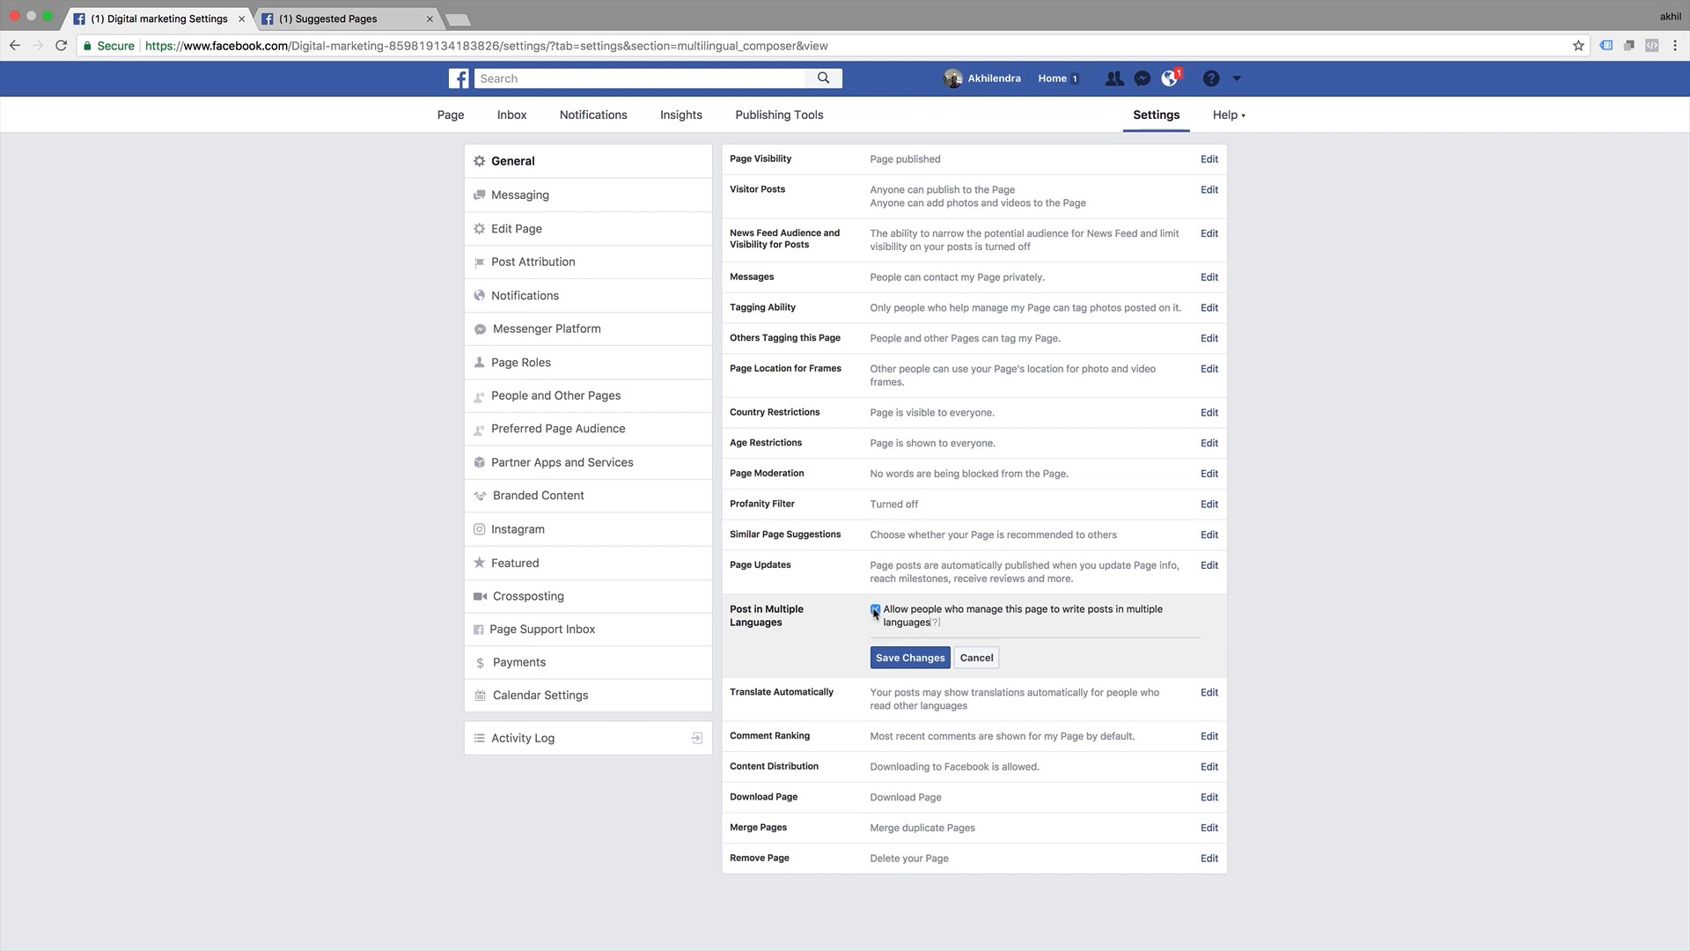
click(875, 609)
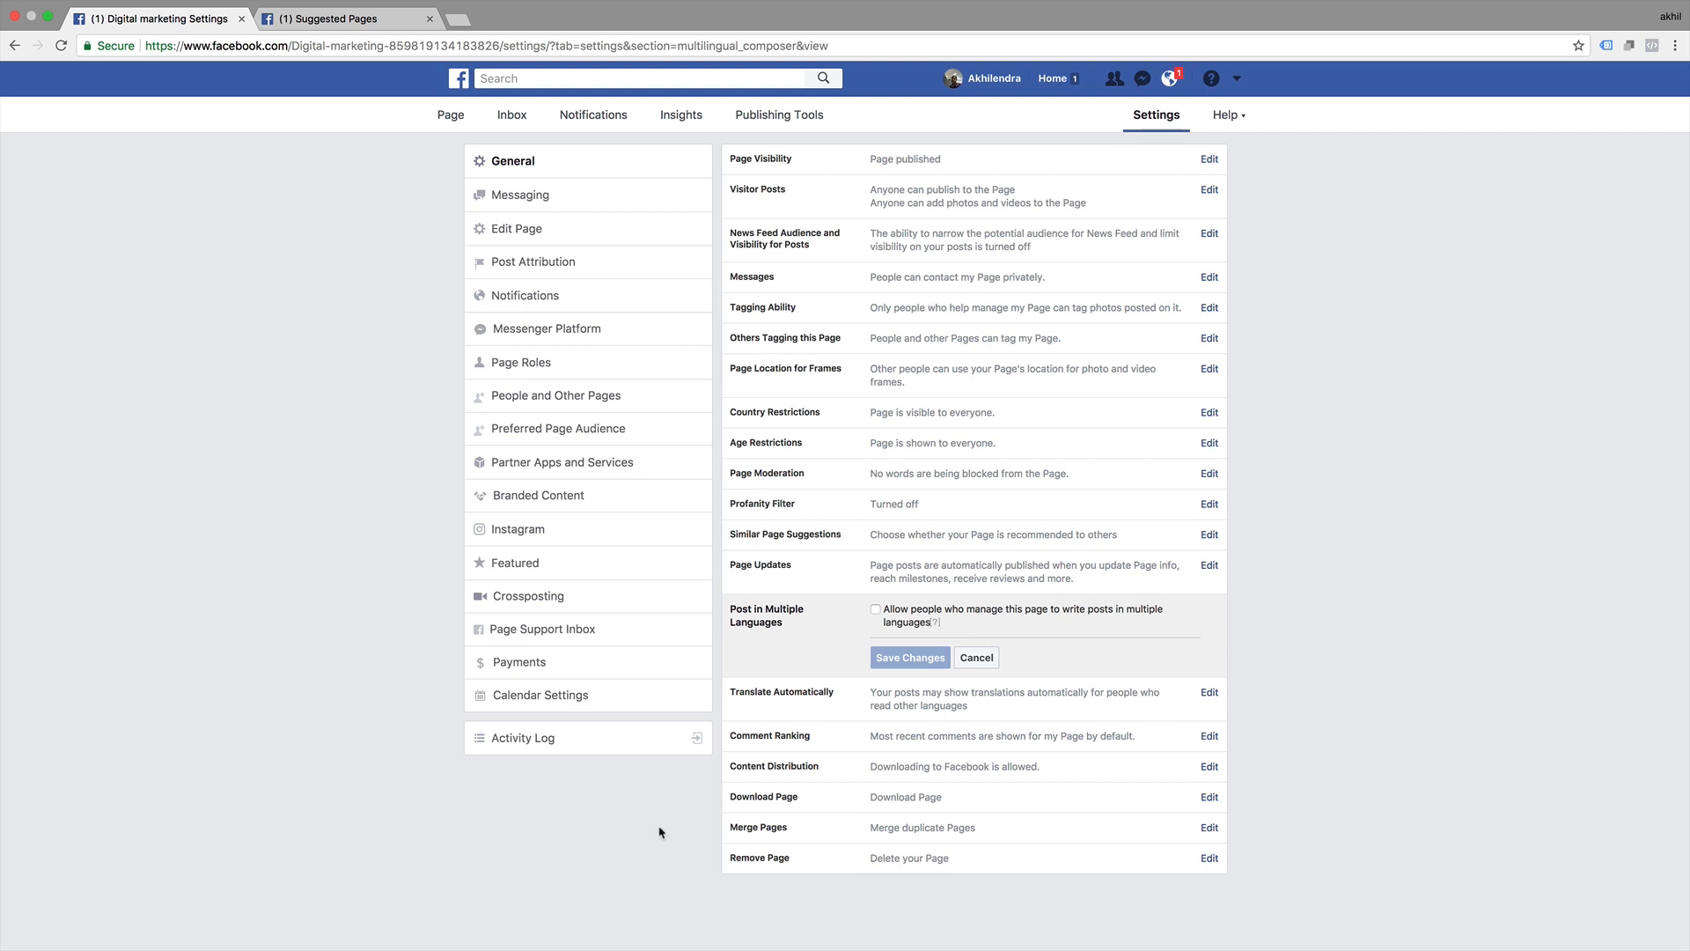
Examine the Translate Automatically option, and try Comment Ranking's "See most relevant comments by default" on and off without saving
click(1208, 691)
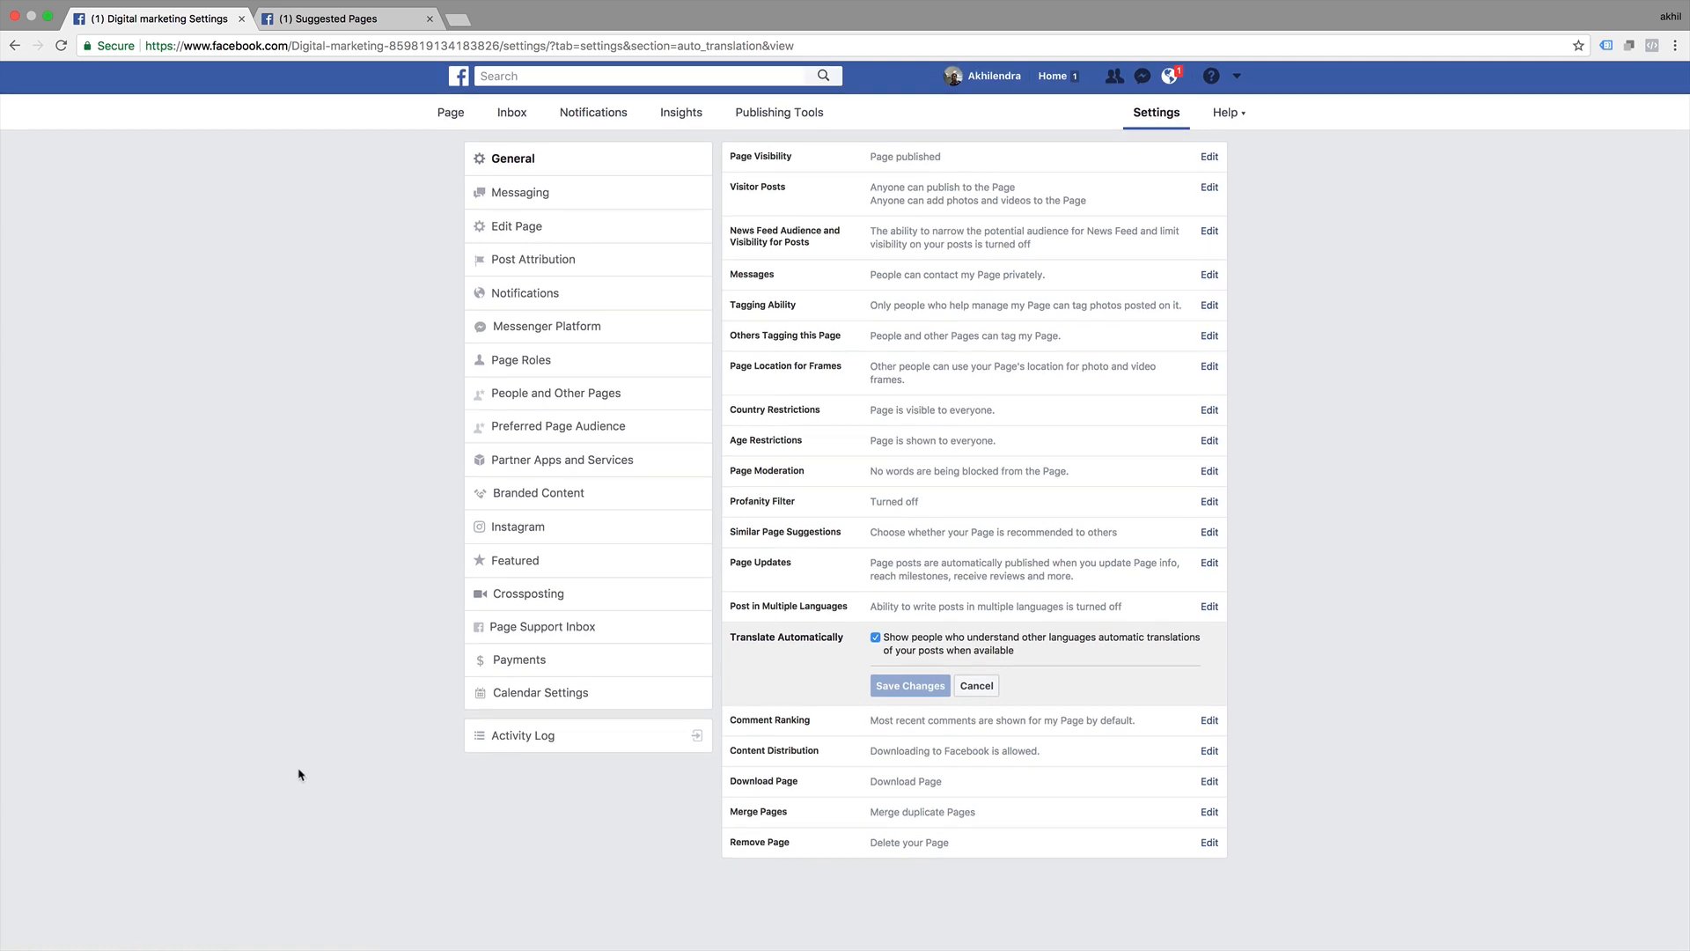
click(1204, 724)
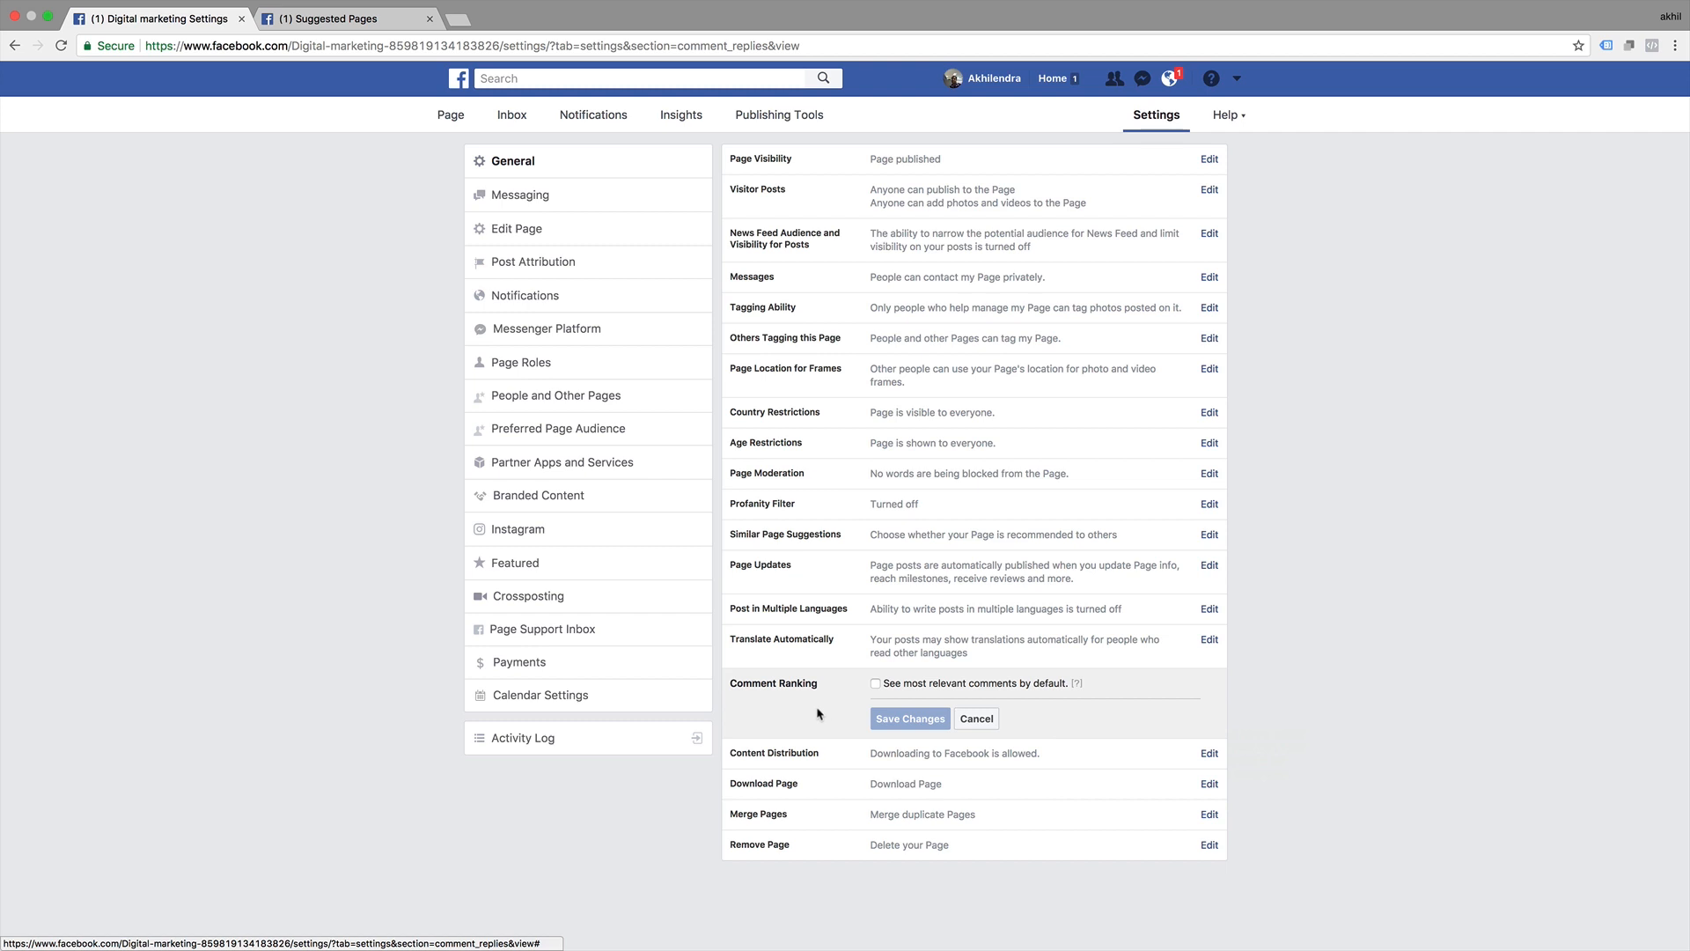
click(876, 687)
click(876, 687)
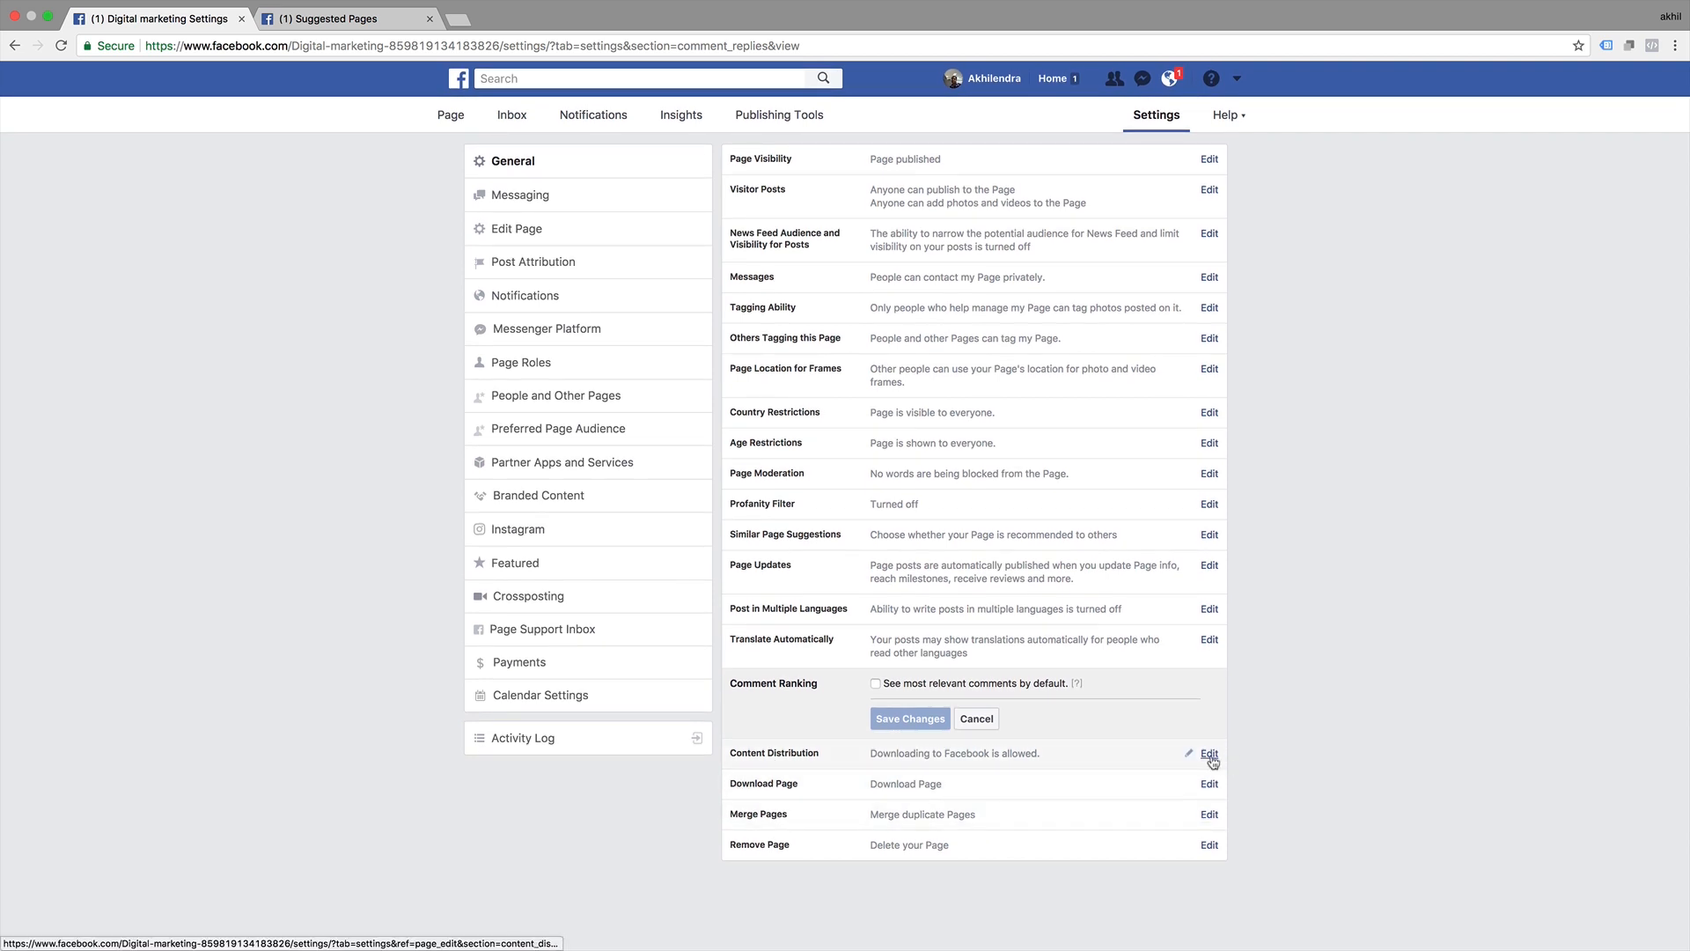
Try Content Distribution's "Prohibit downloading to Facebook" option, and clear it again without saving
click(1210, 753)
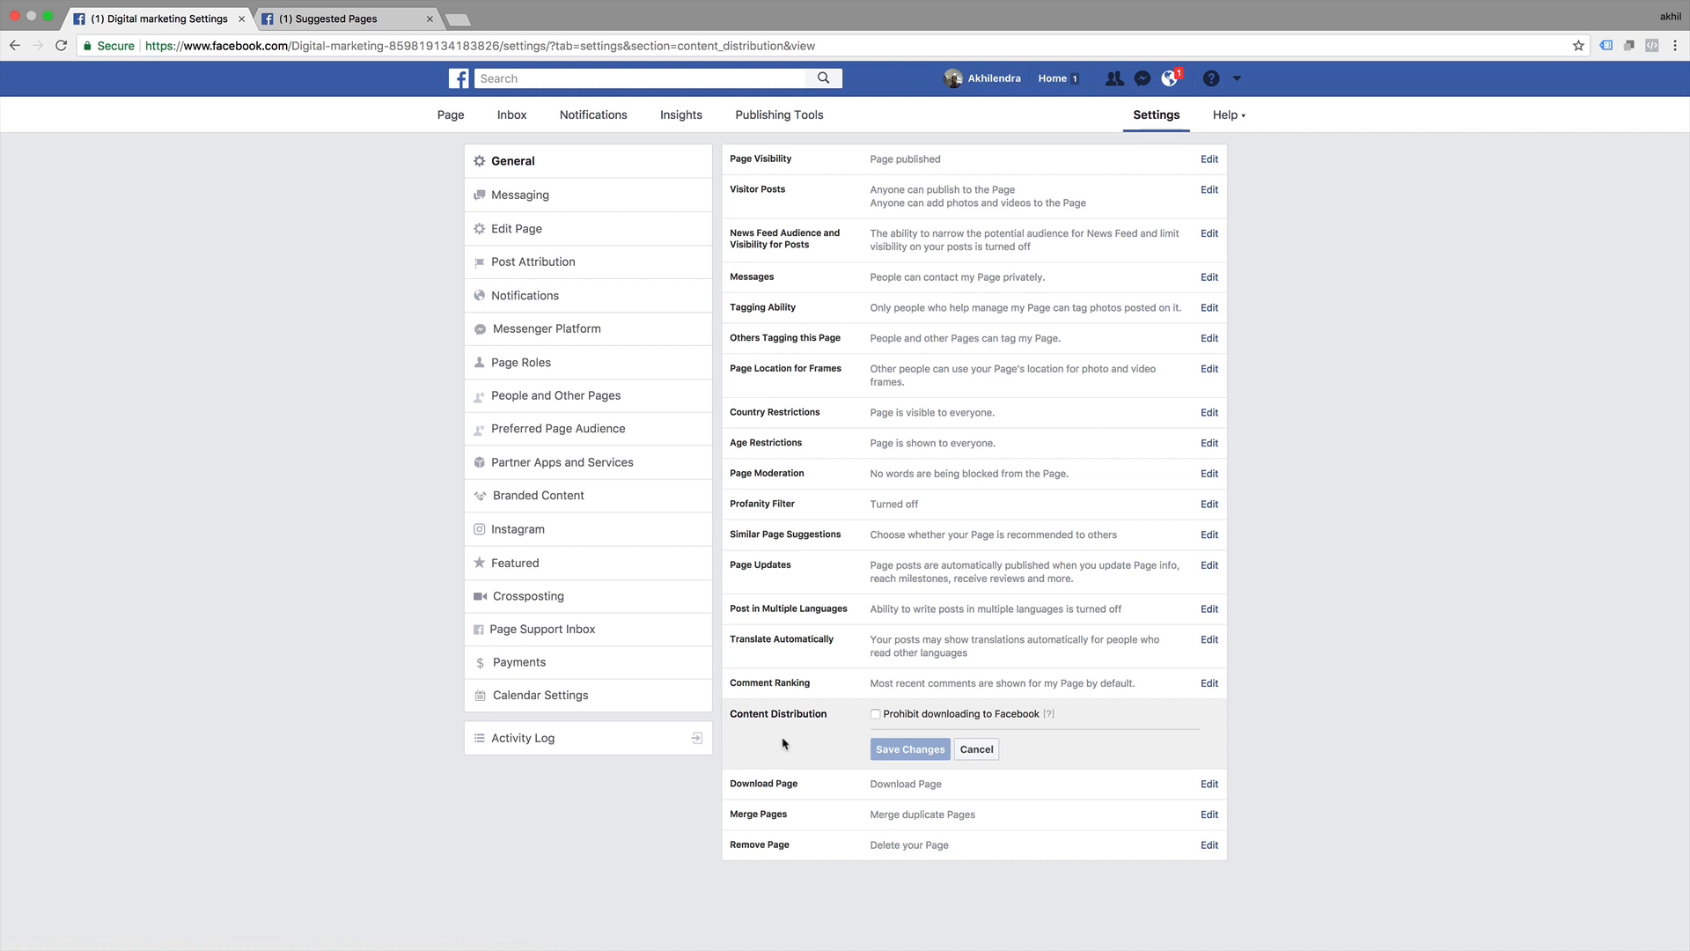
click(876, 714)
click(876, 715)
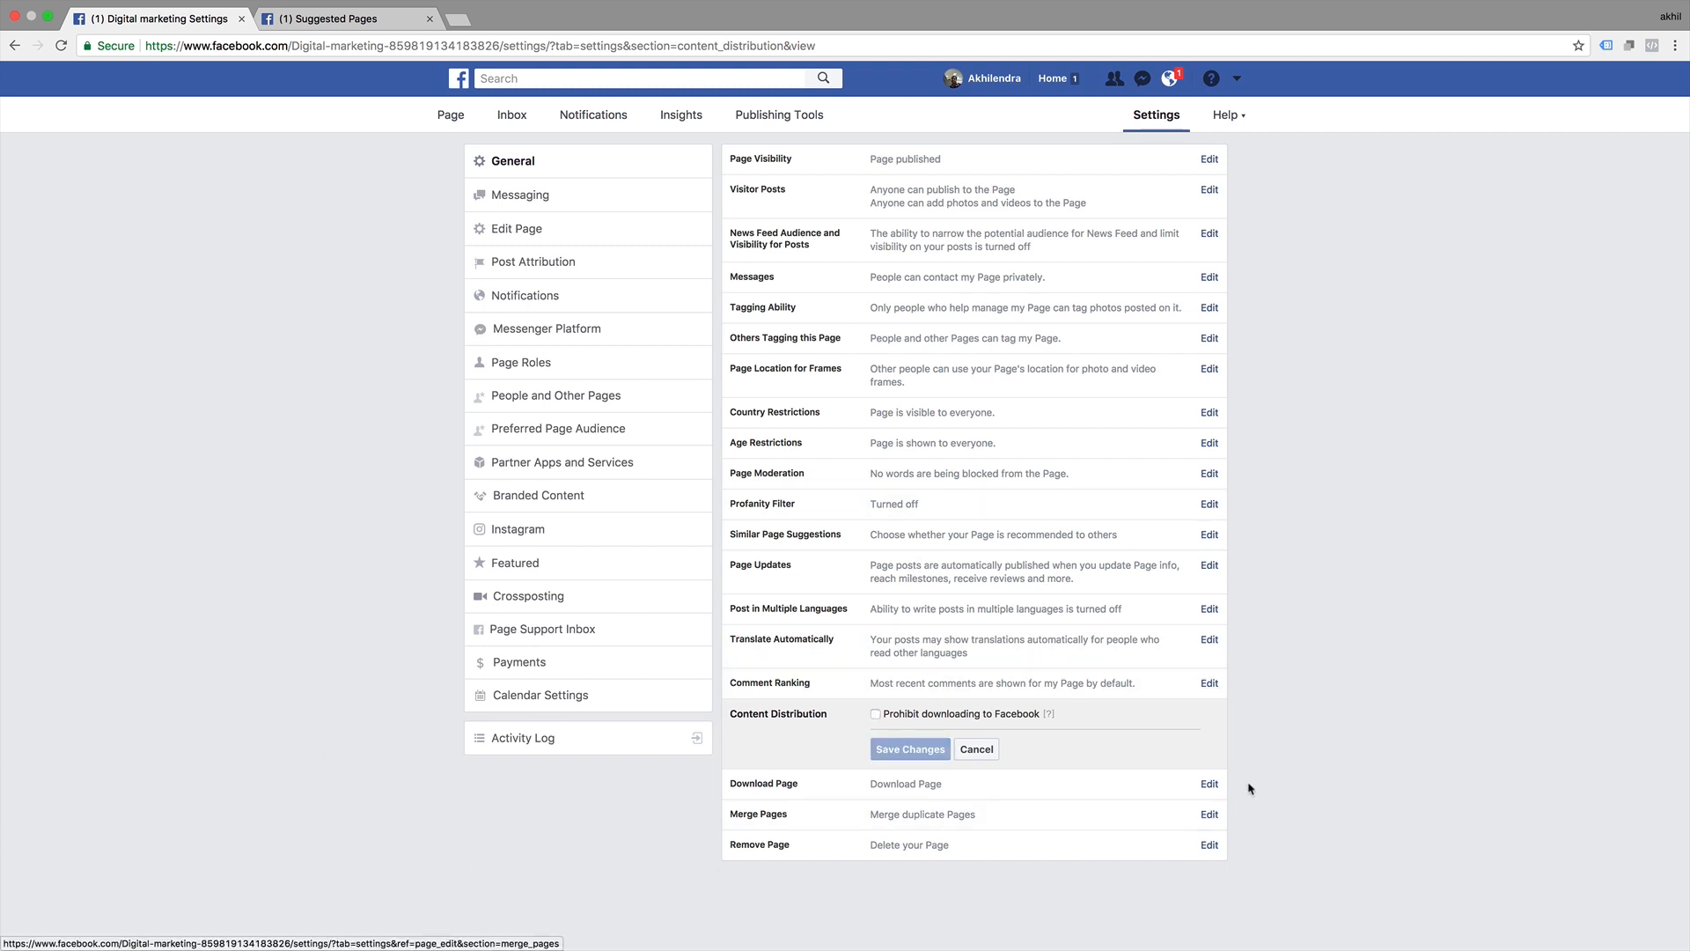
Examine the Download Page, Merge Pages and Remove Page options without carrying out any of them
click(1209, 783)
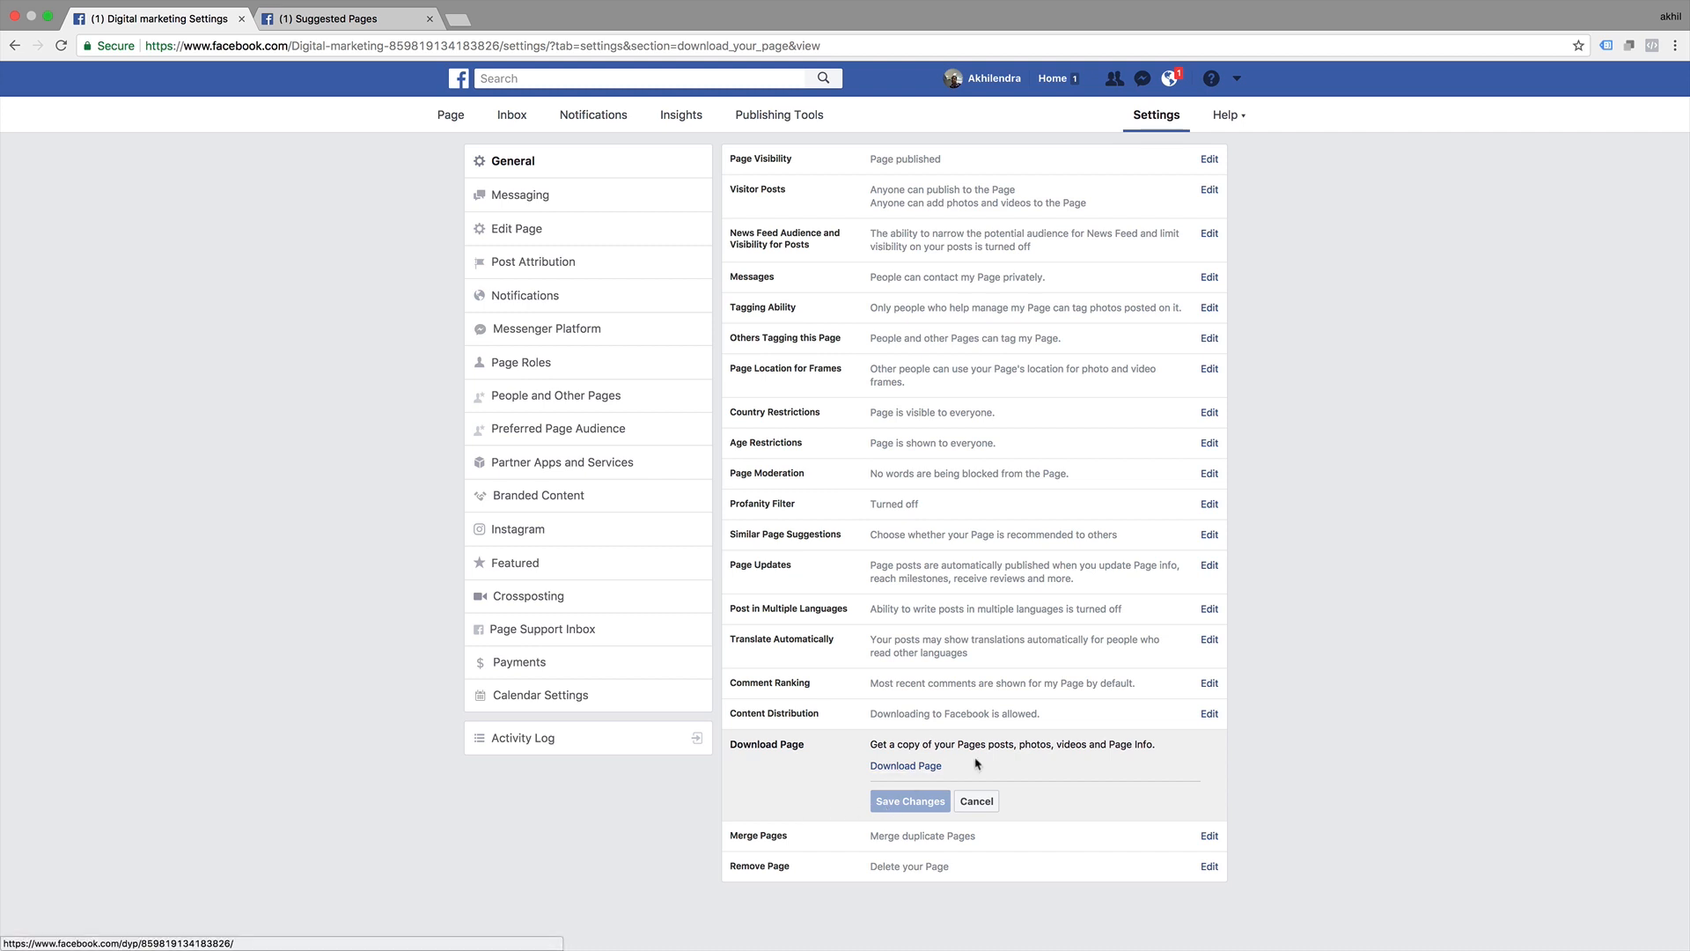
click(887, 837)
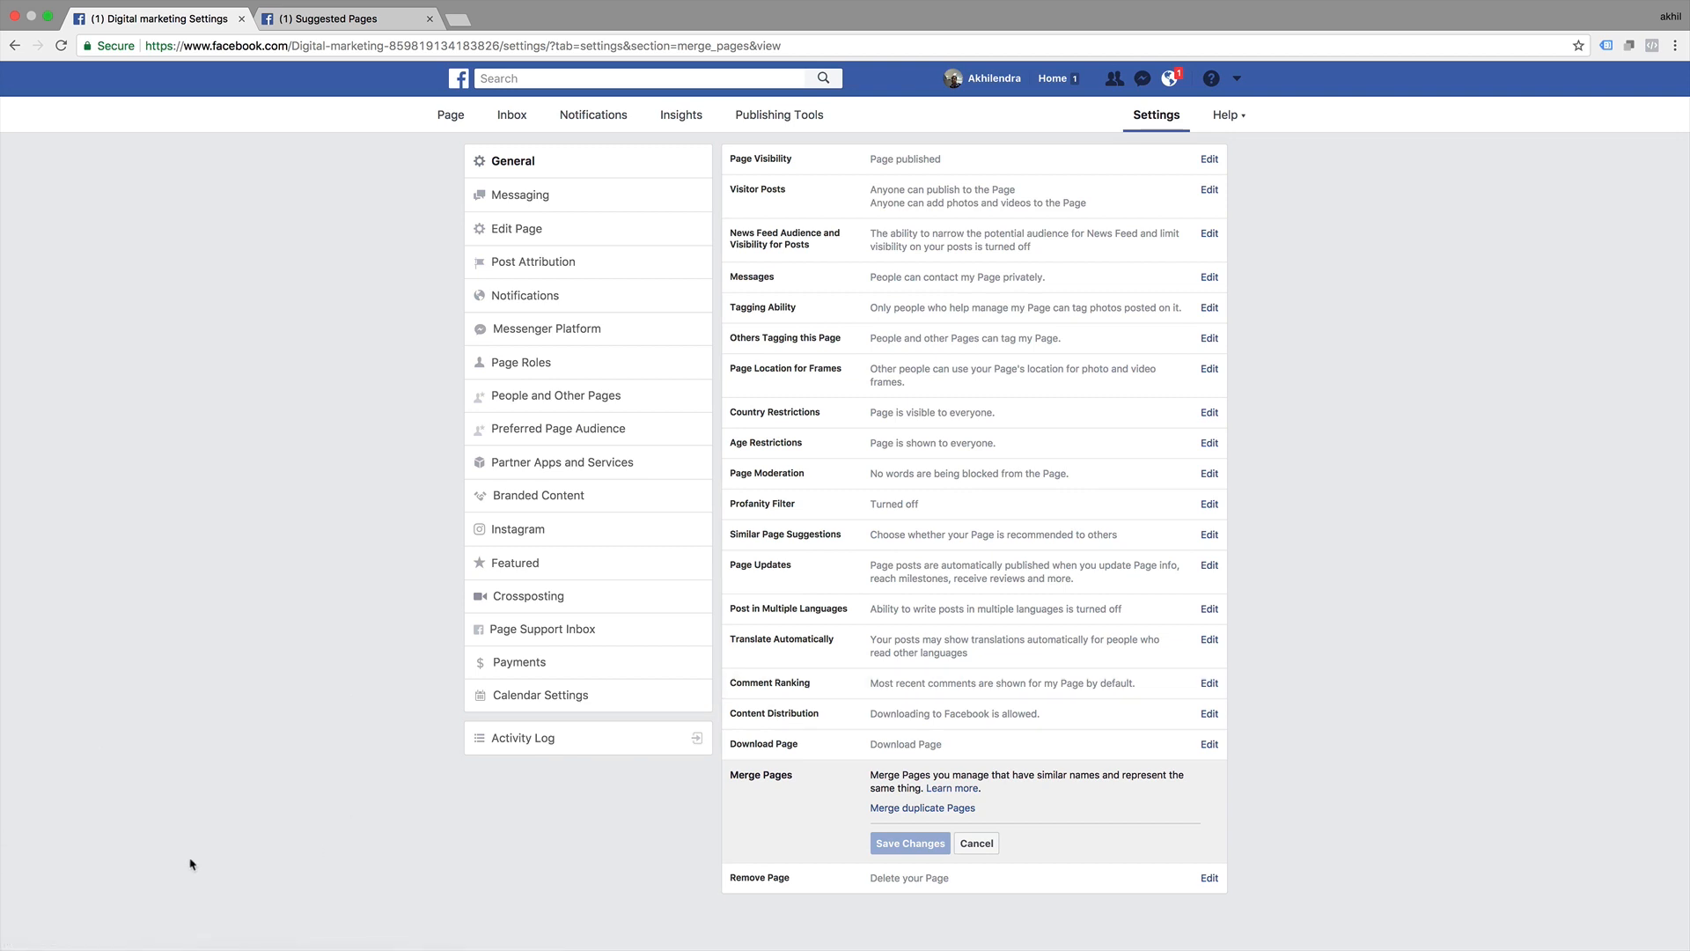
click(975, 843)
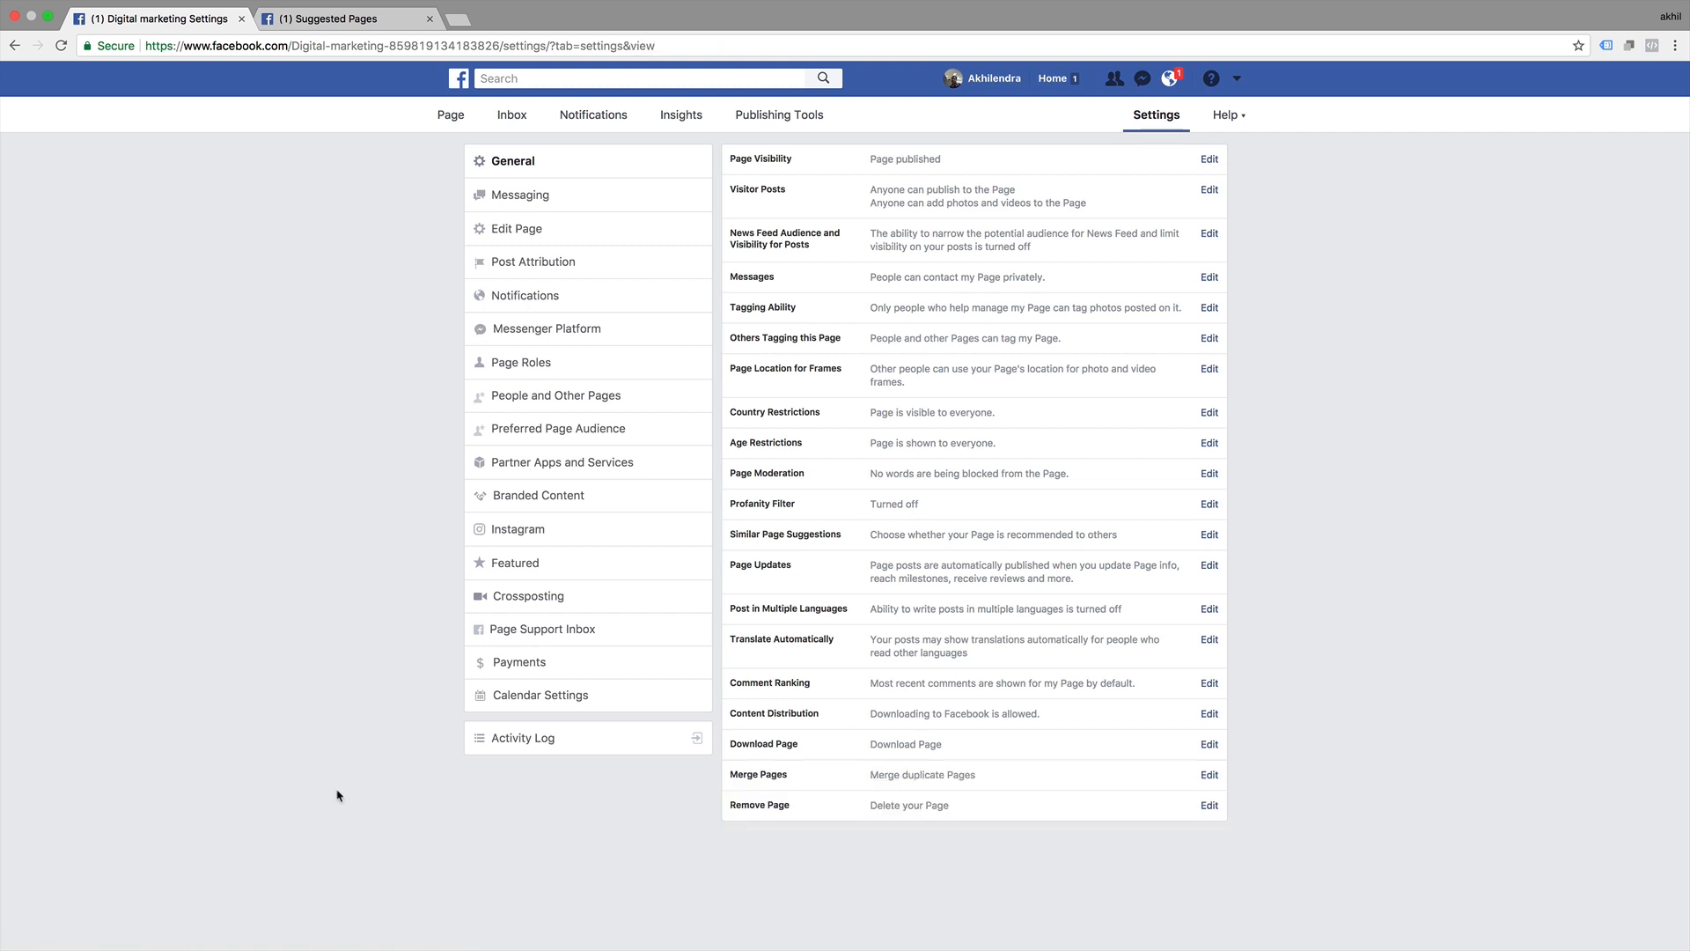
click(921, 814)
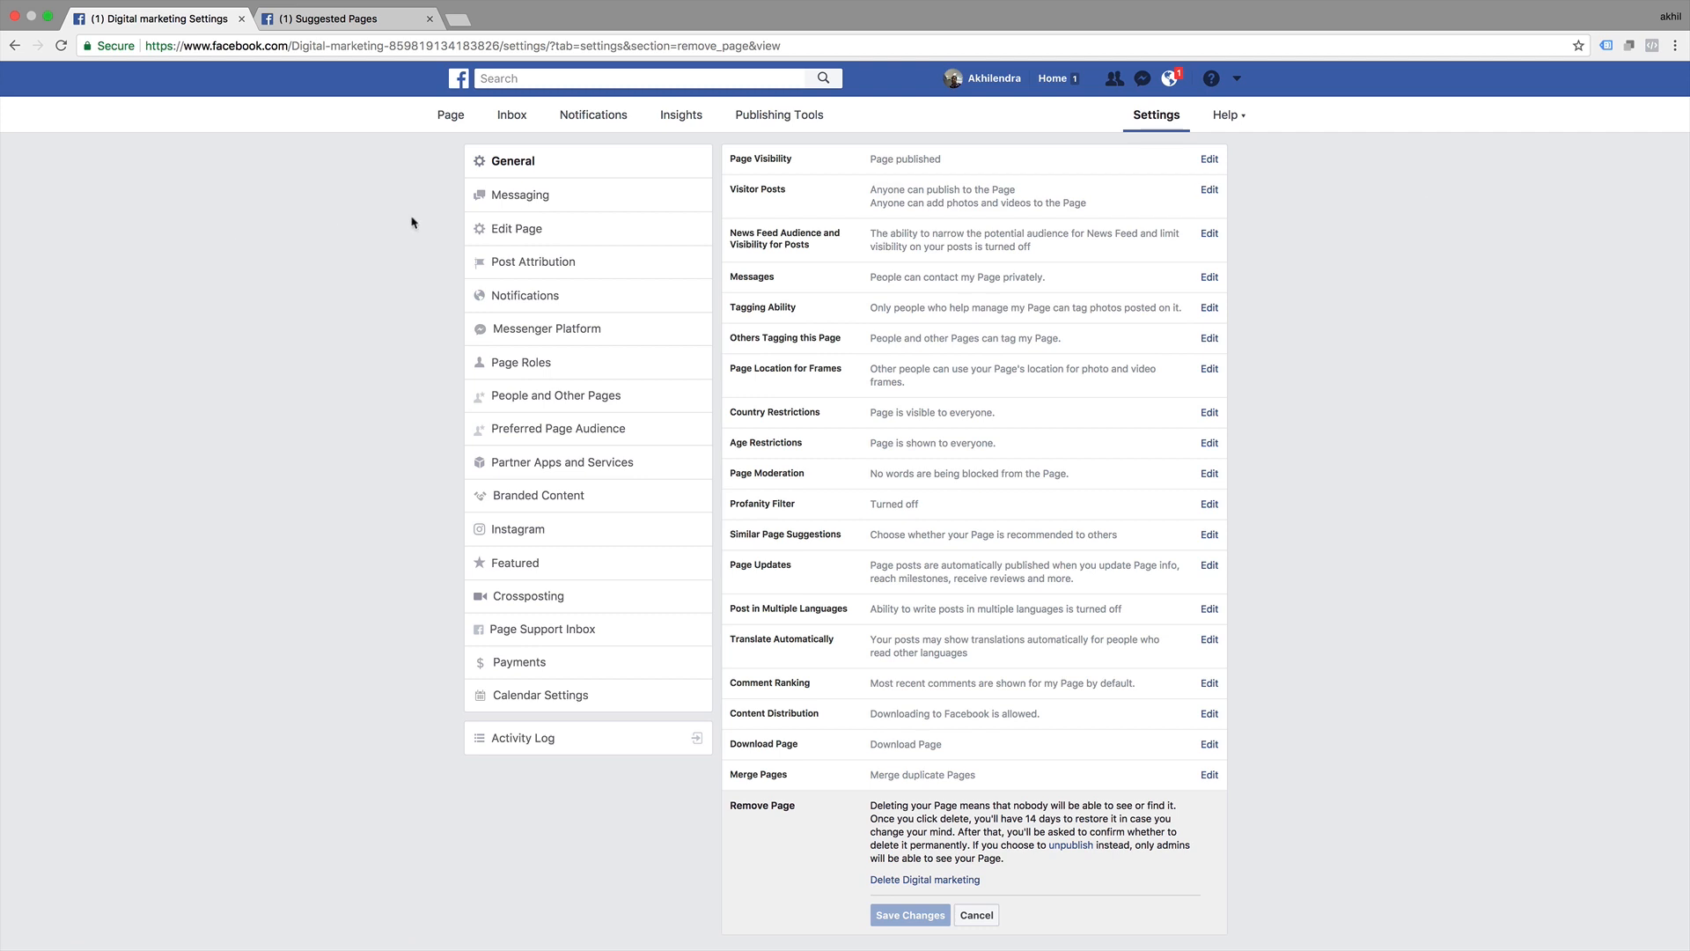
Open the Messaging settings and look over the General Settings and Response Assistant sections
click(534, 194)
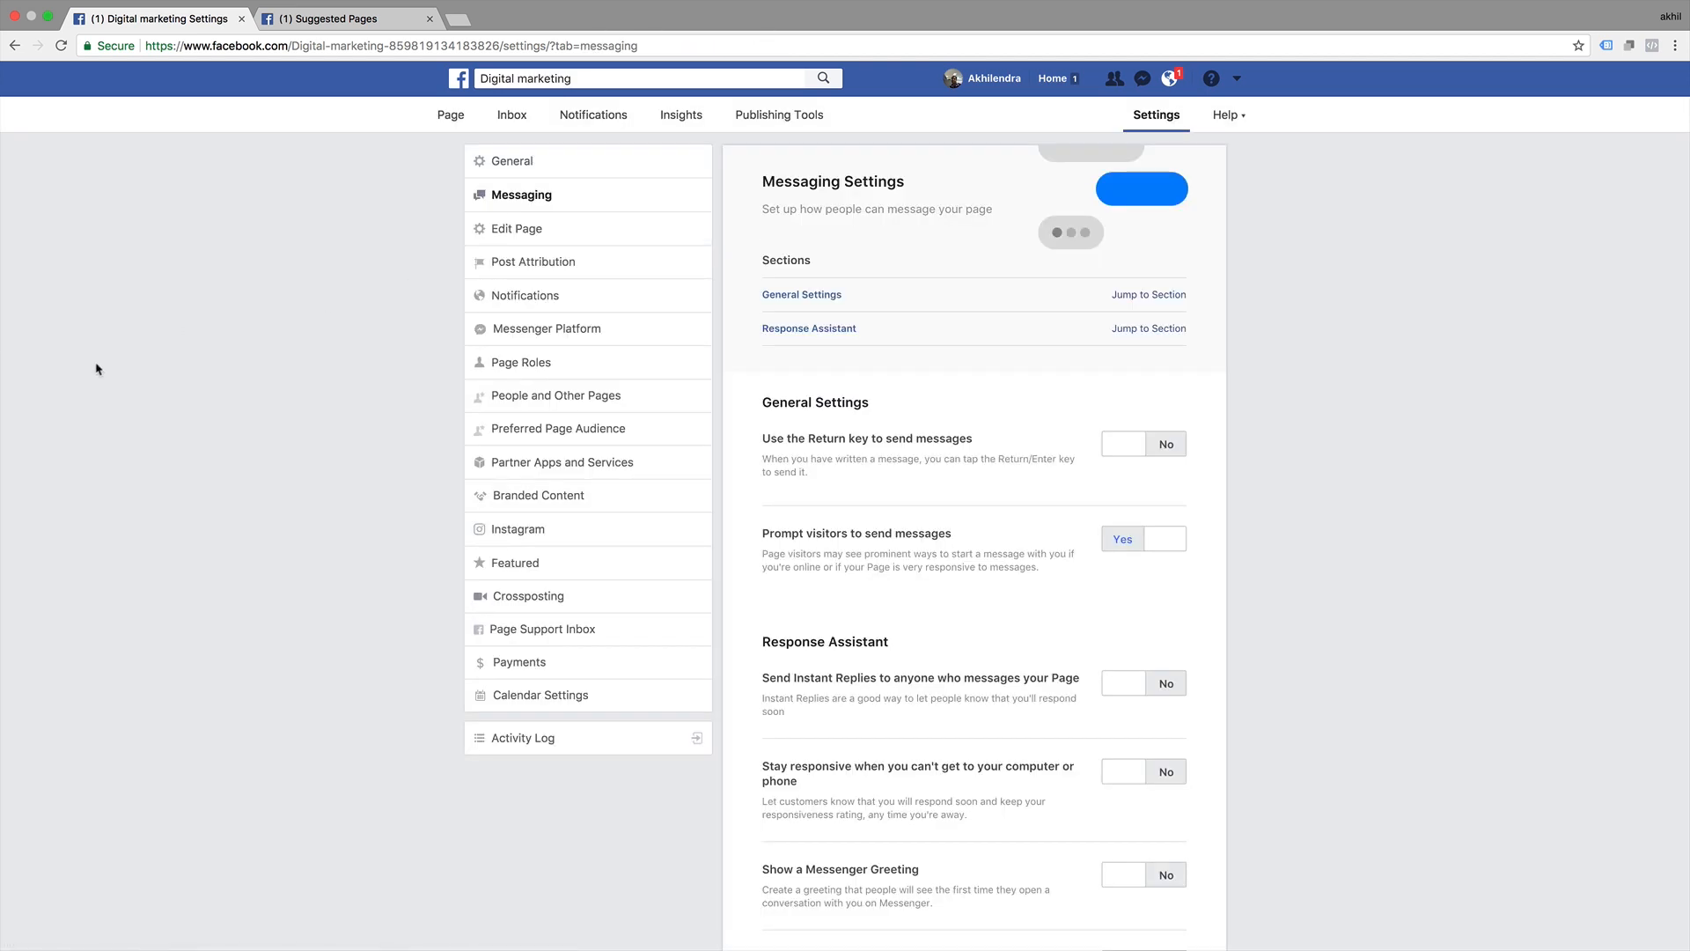
scroll(312, 499, down, 2)
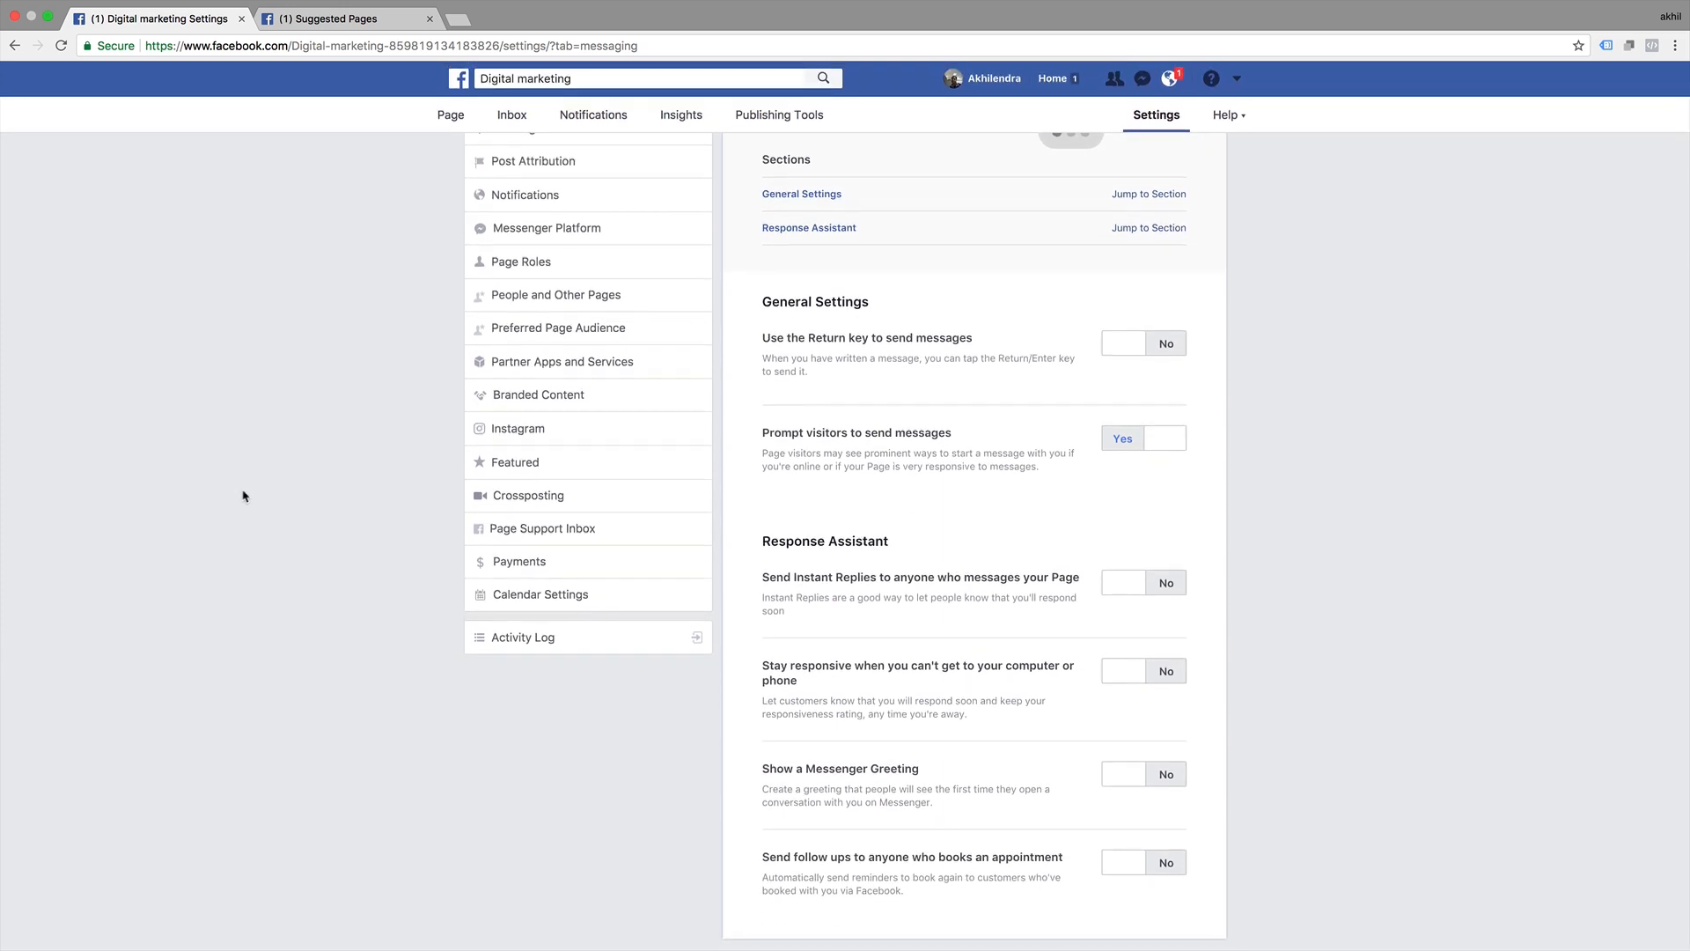
scroll(244, 496, up, 1)
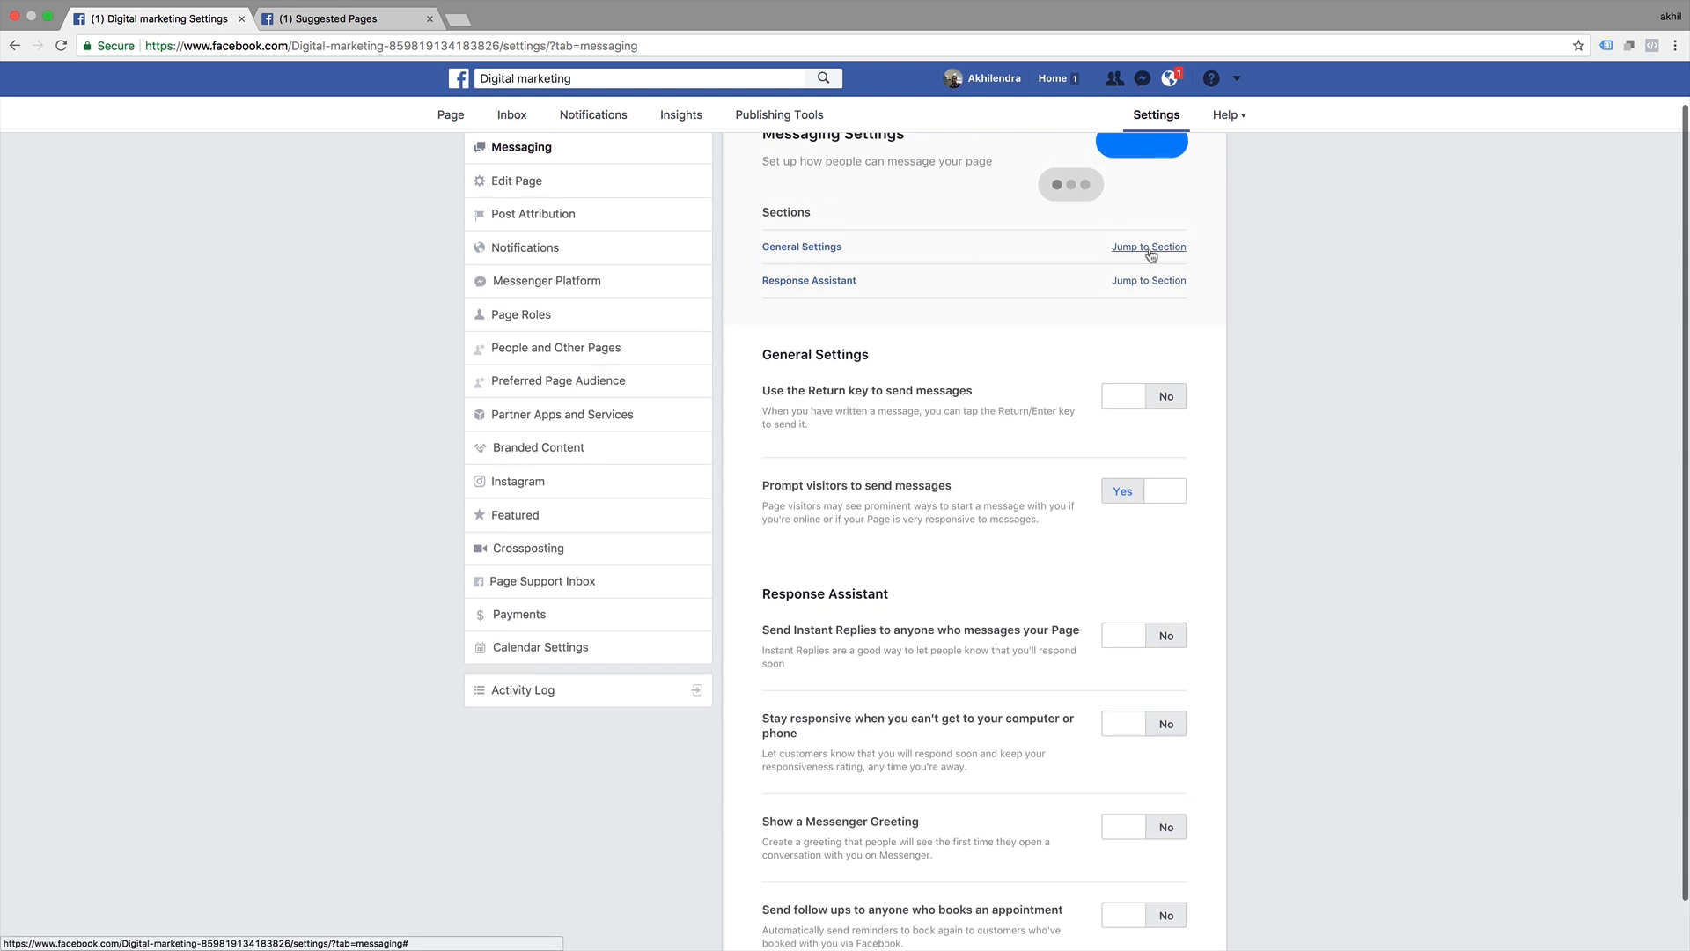
scroll(1038, 281, up, 1)
click(1144, 301)
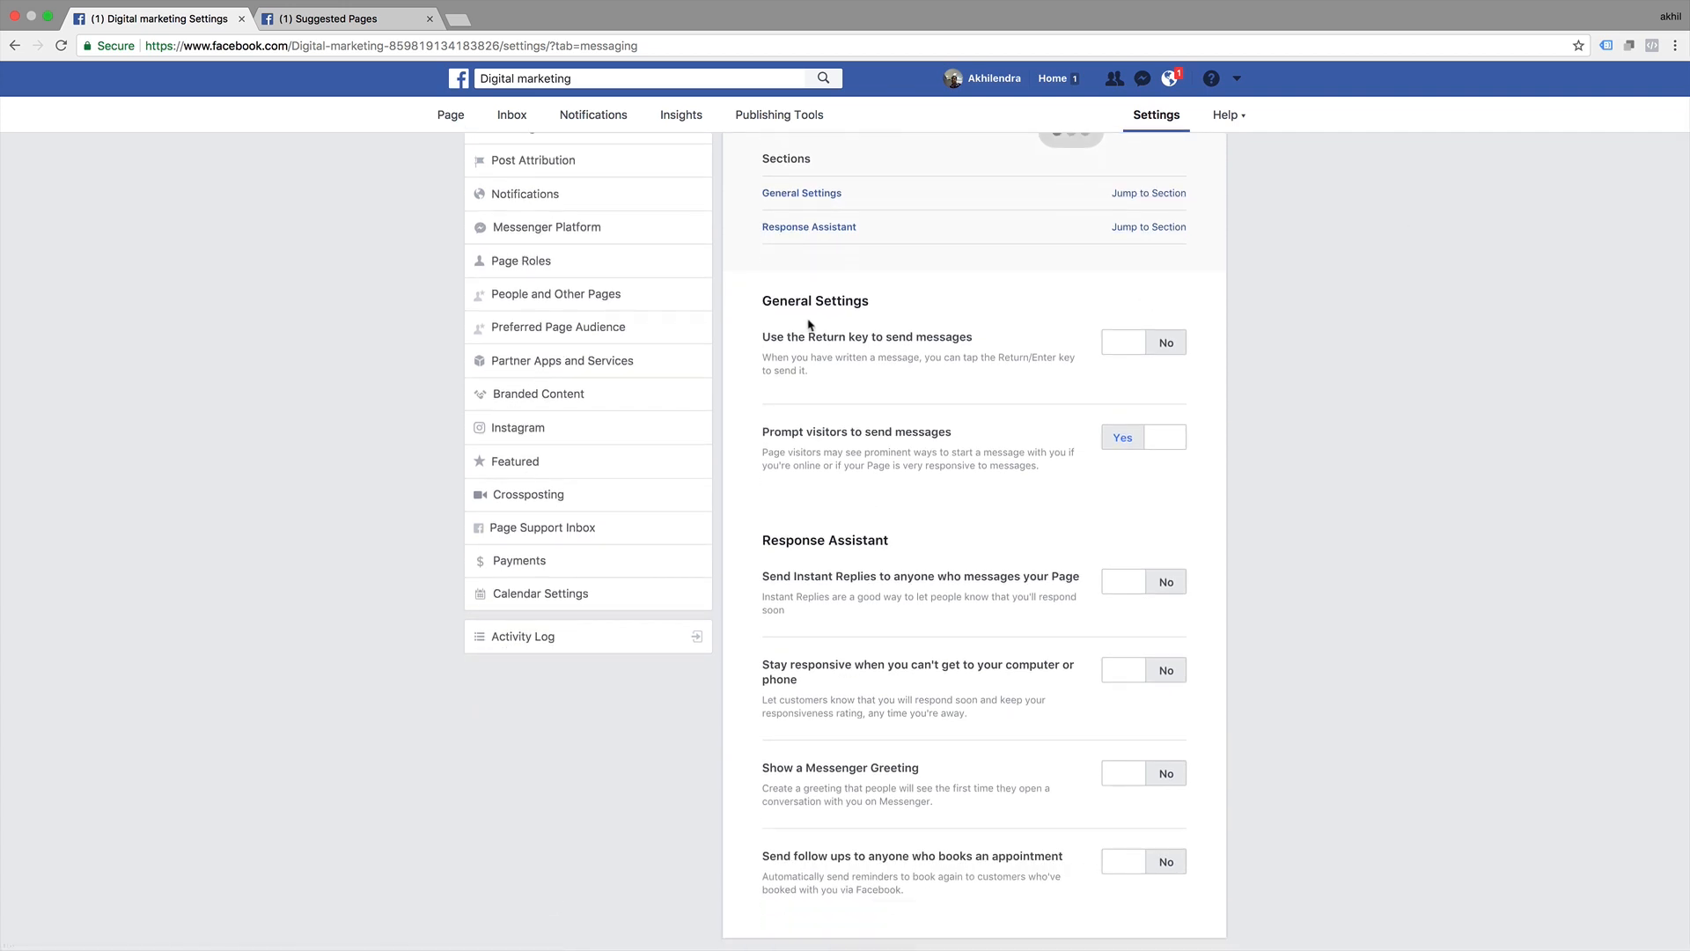
Try setting "Use the Return key to send messages" to Yes, and switch it back to No
scroll(810, 326, down, 1)
drag(761, 336, 996, 339)
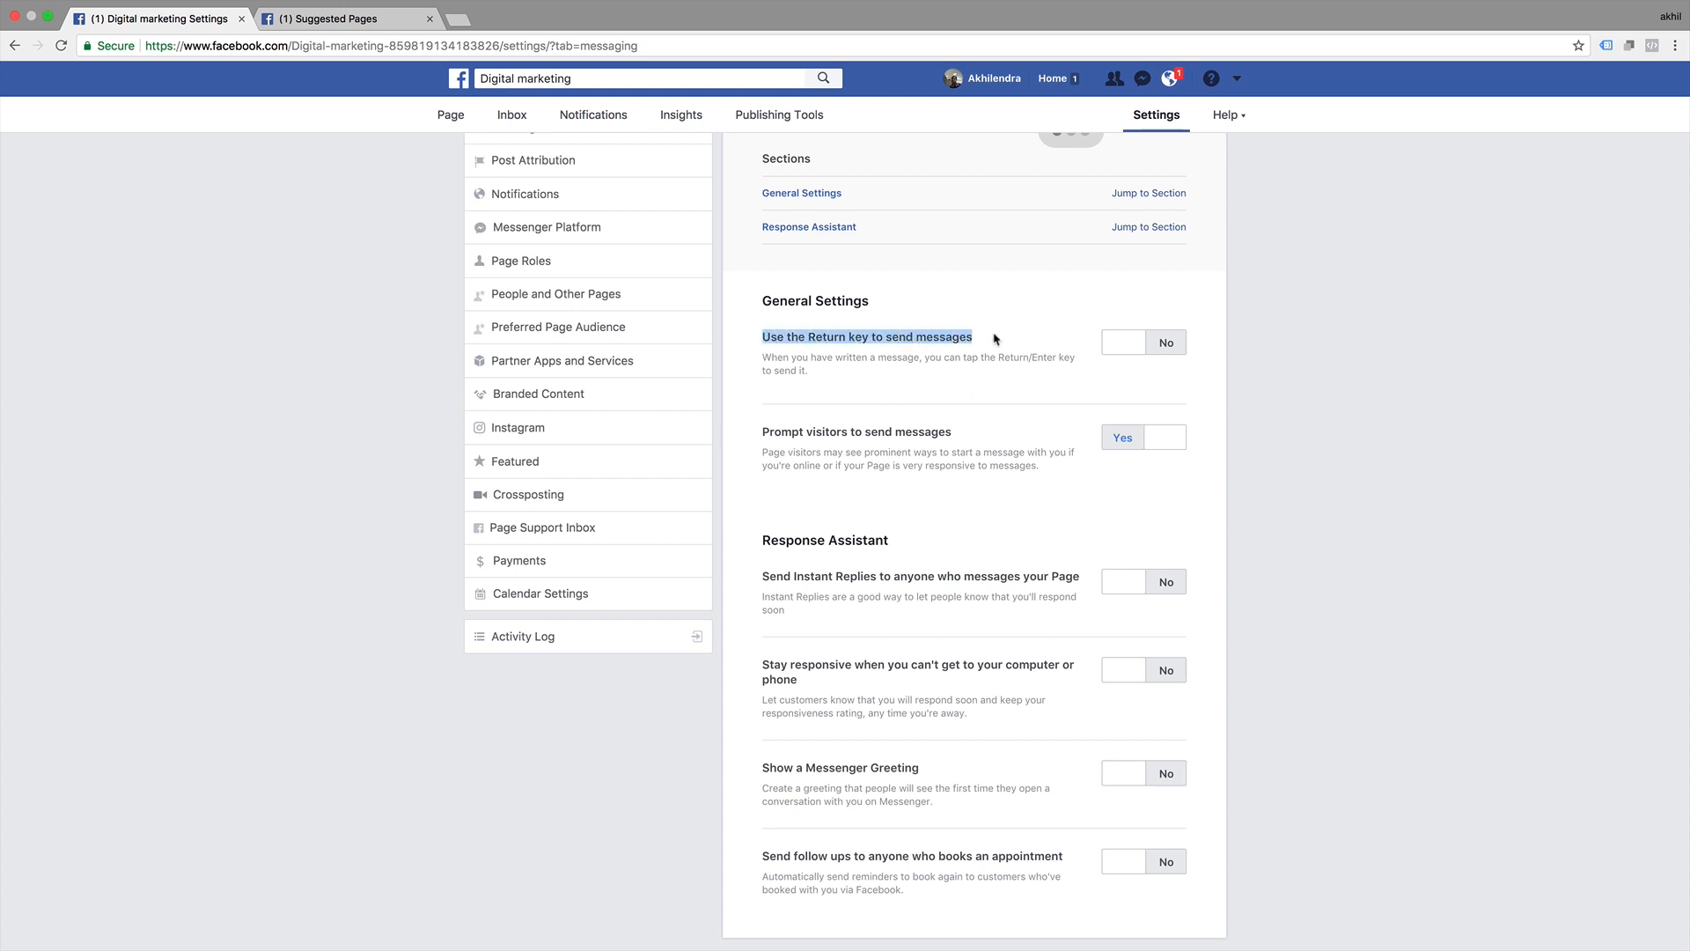
click(1180, 351)
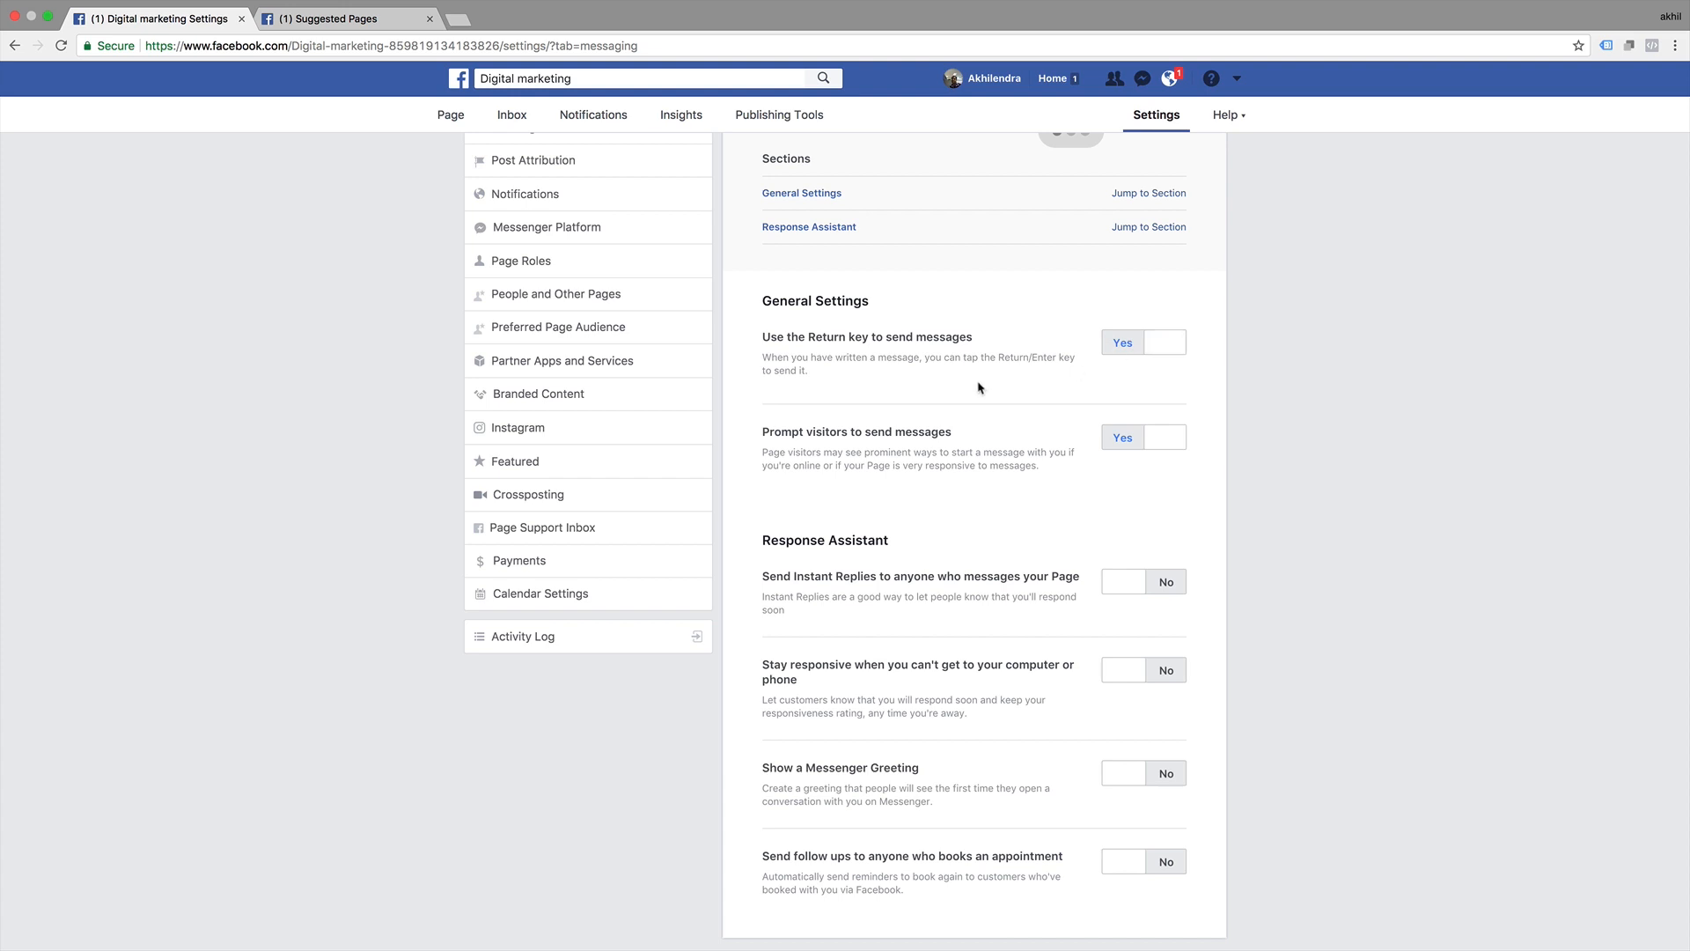
click(1138, 355)
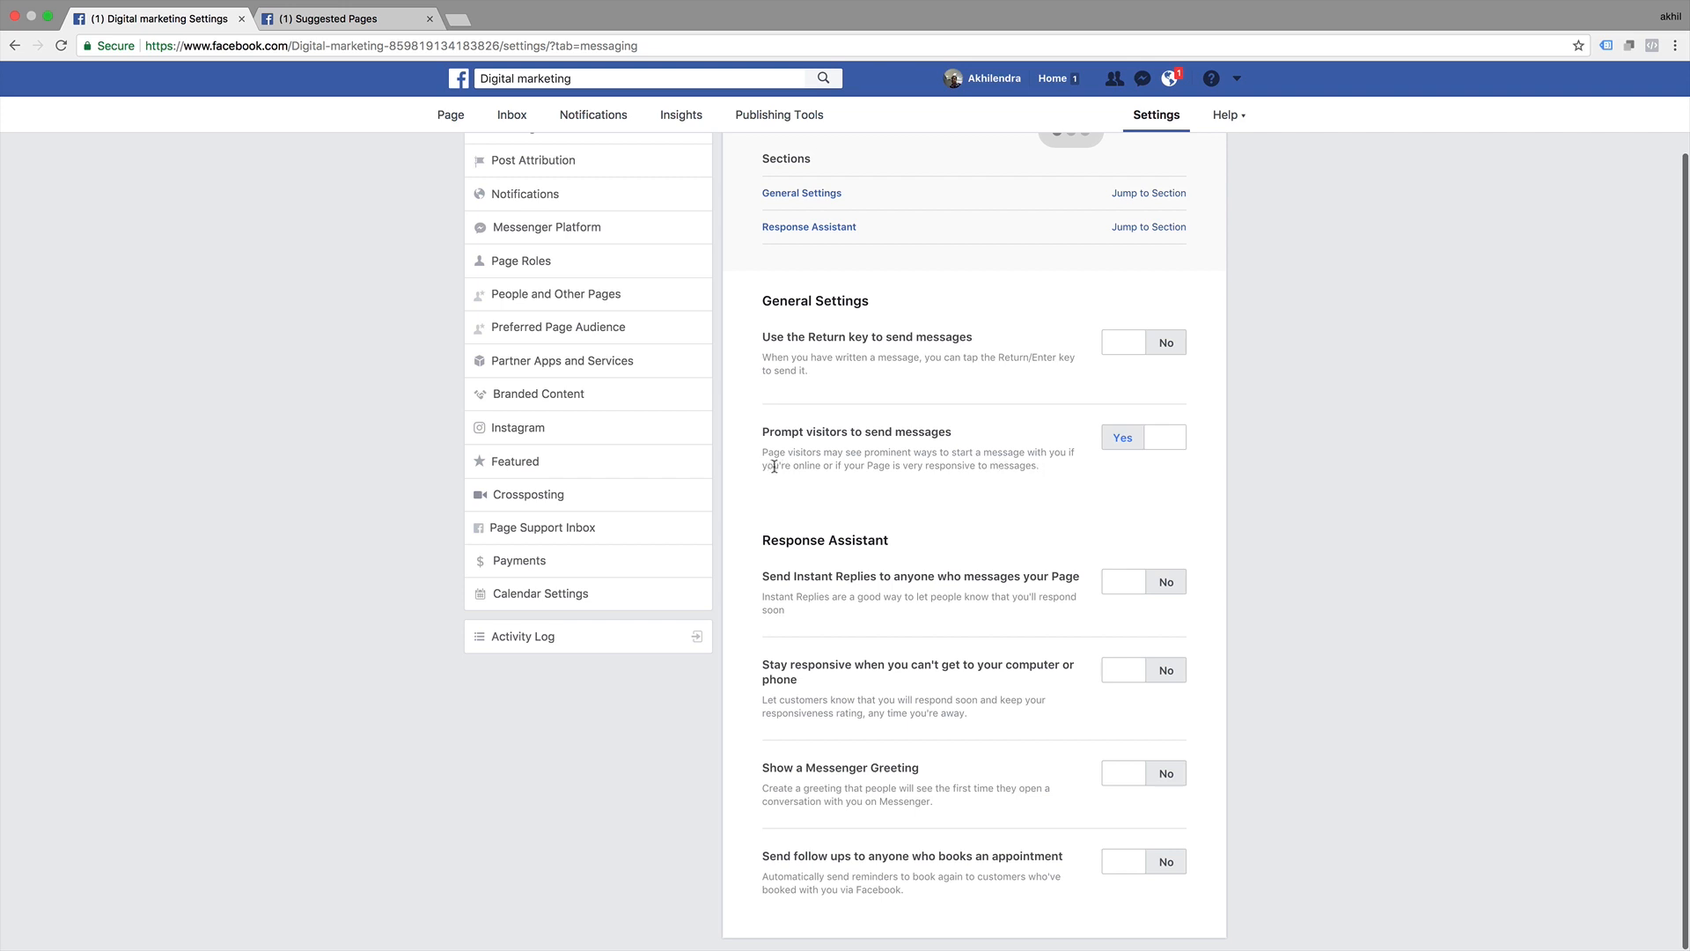
Read the description under "Prompt visitors to send messages", highlighting its text
drag(770, 466, 1032, 467)
click(852, 509)
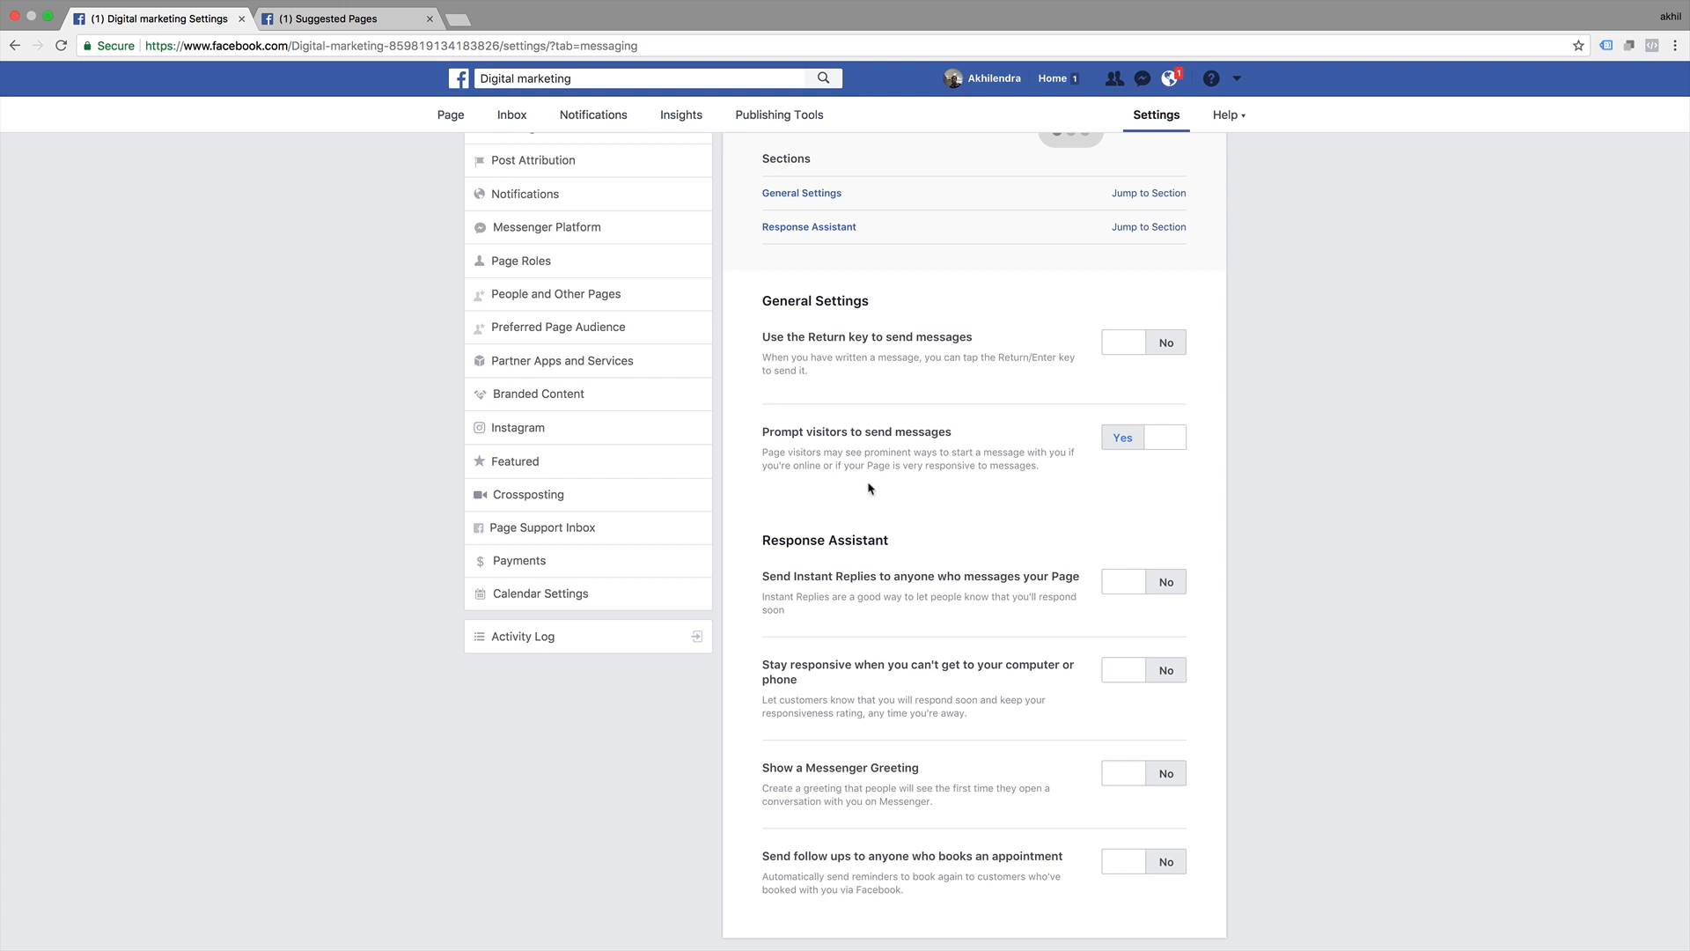
drag(1039, 466, 762, 452)
click(751, 454)
Set "Send Instant Replies to anyone who messages your Page" to Yes and read the default reply text
scroll(406, 607, down, 2)
click(1176, 597)
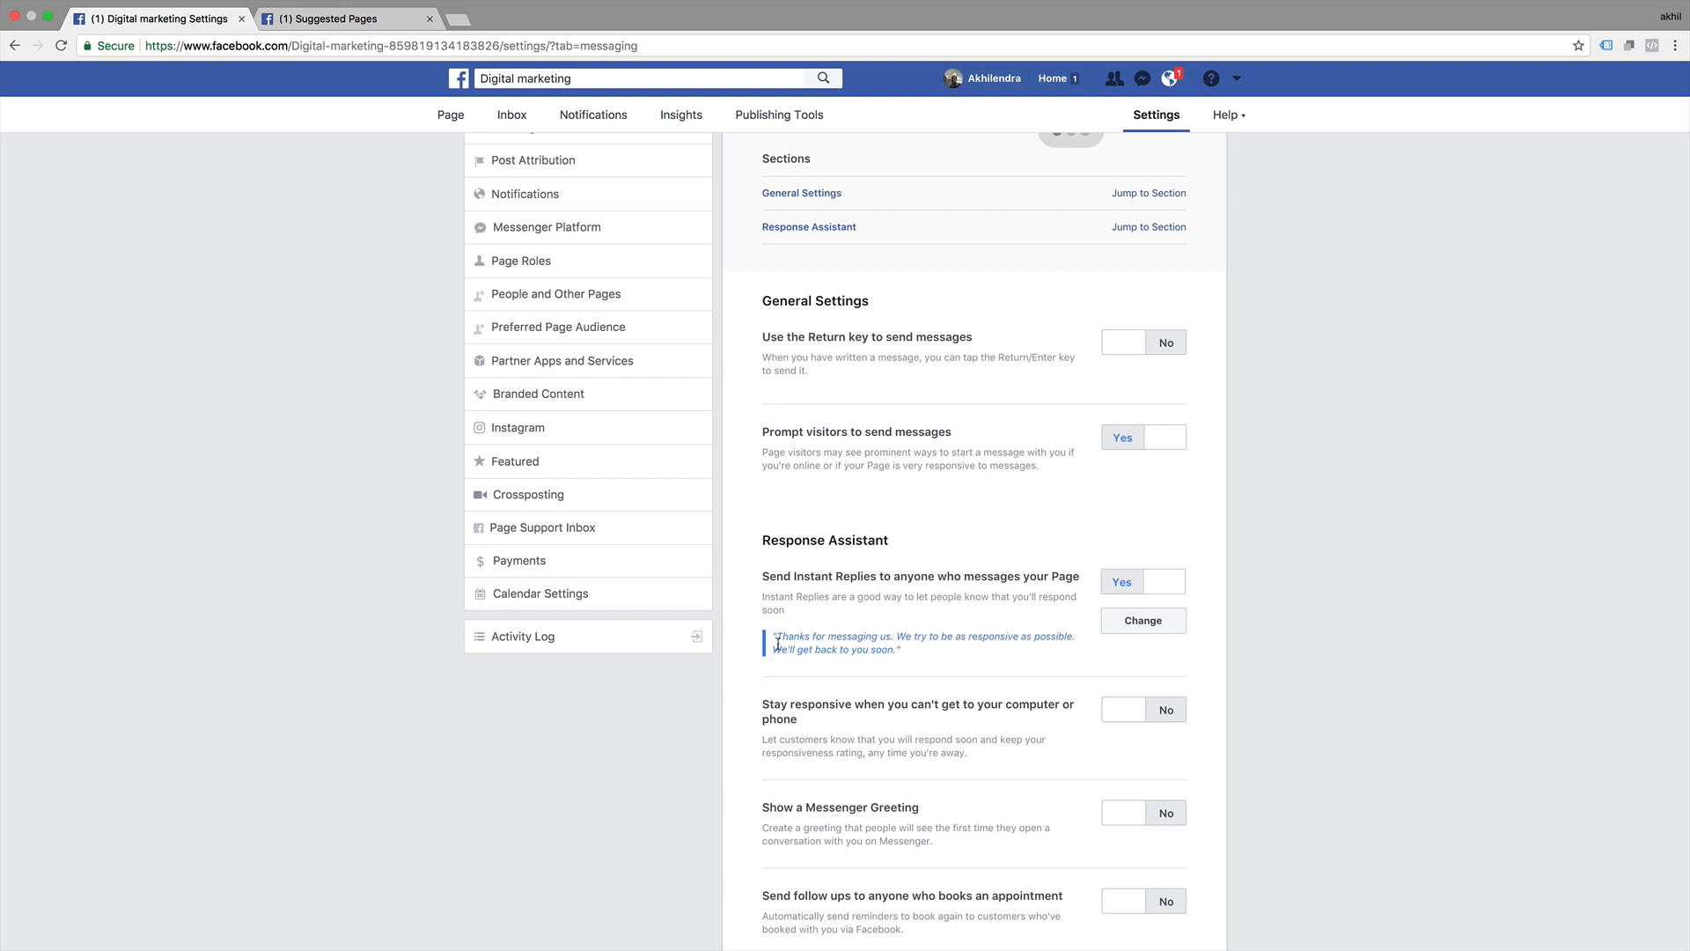
drag(774, 635, 901, 656)
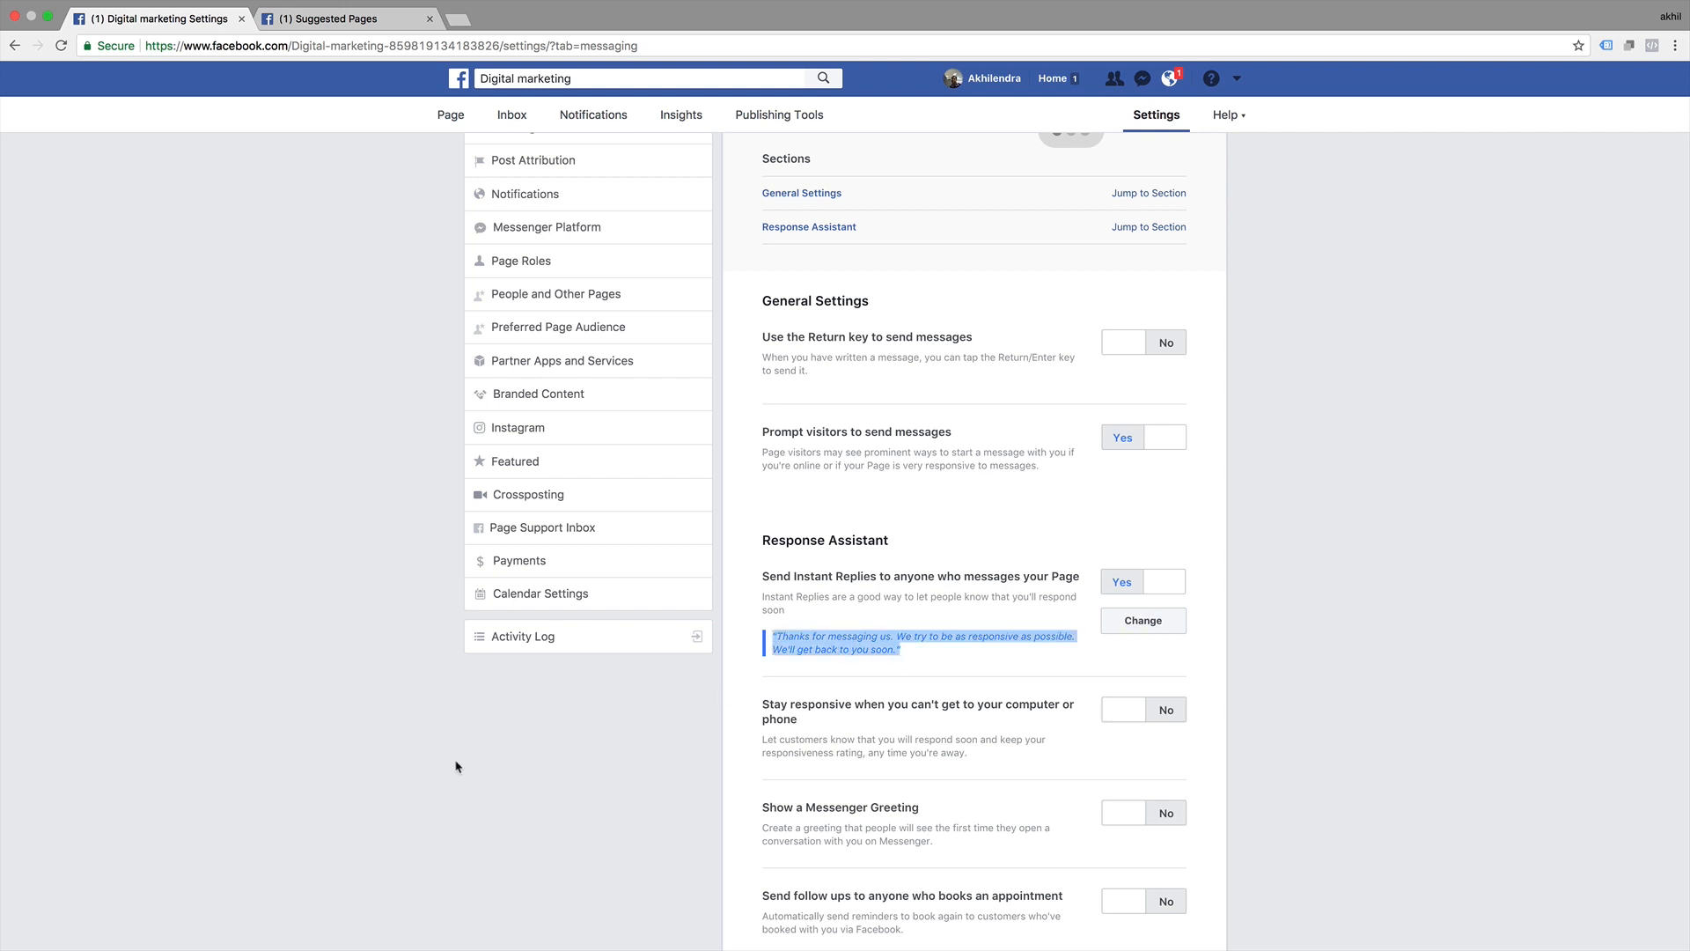
Open the instant reply text for editing, look over its personalization options, and cancel without changing the message
click(1121, 626)
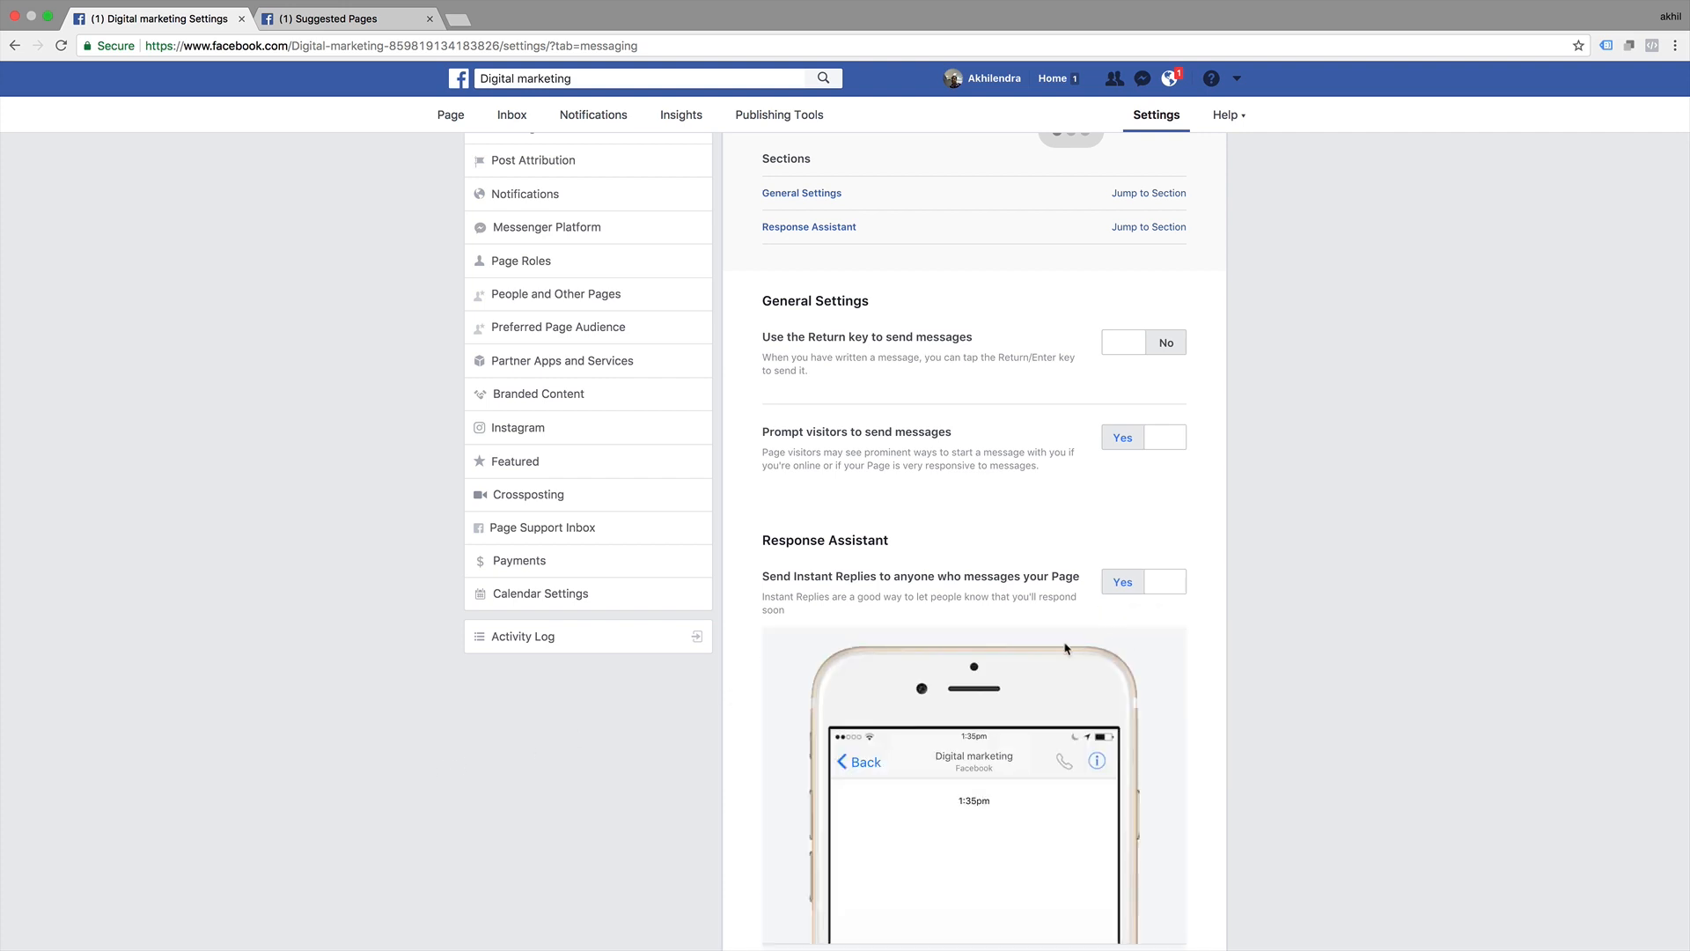
scroll(1066, 649, down, 3)
scroll(1065, 649, down, 2)
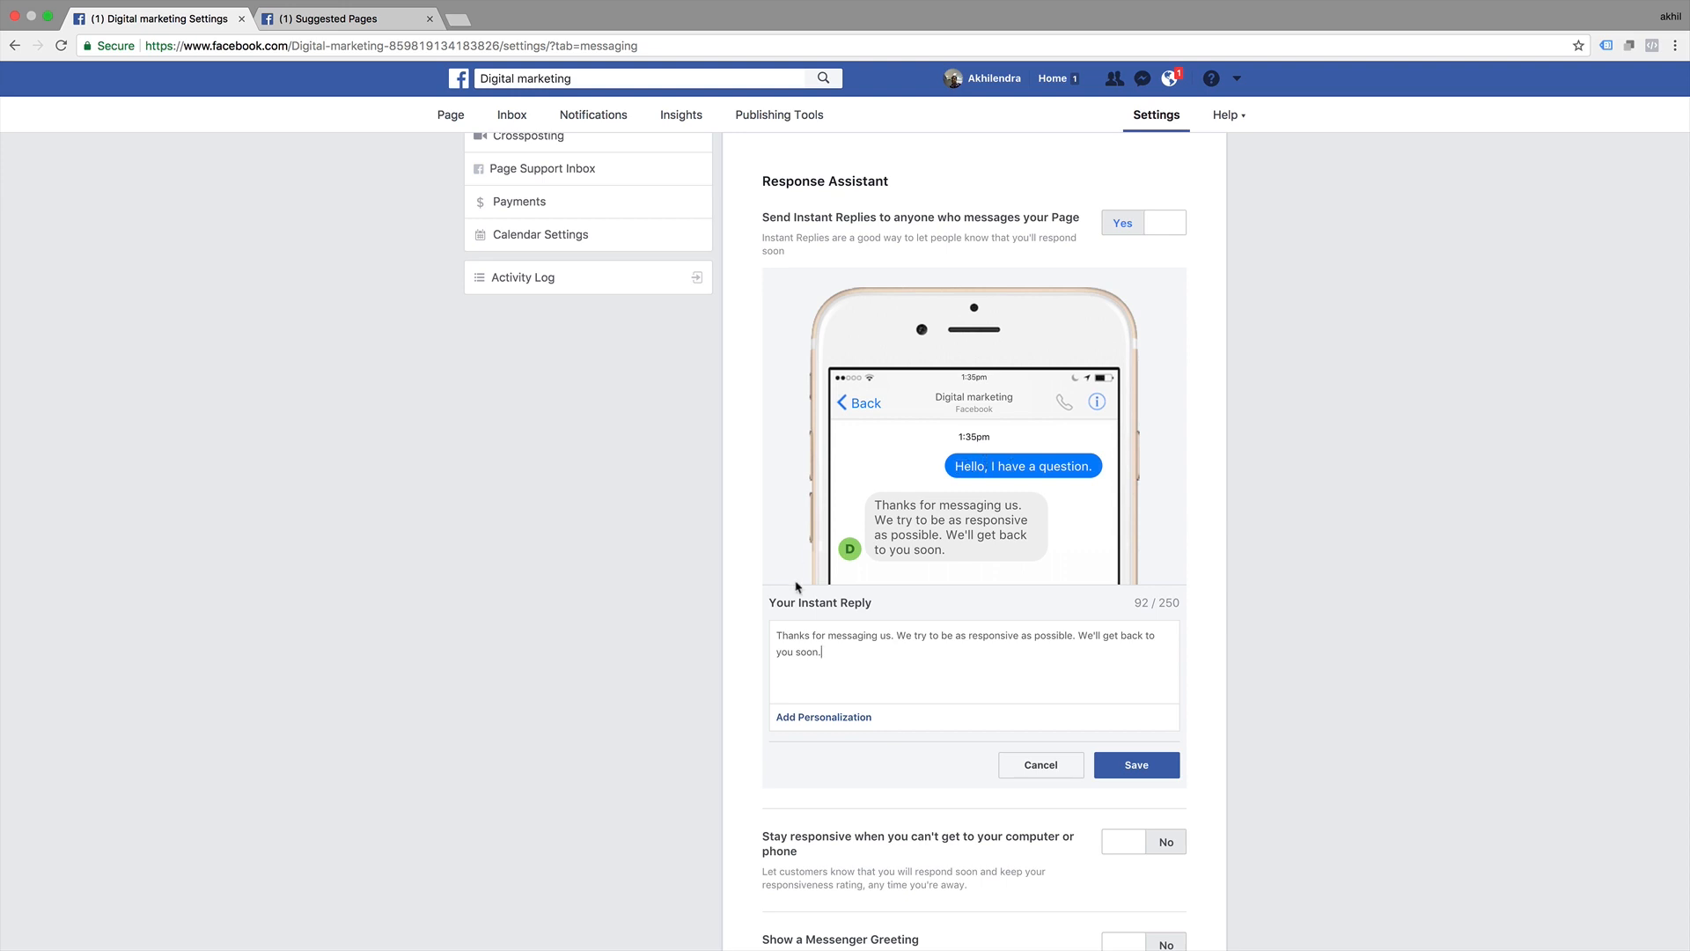
drag(824, 656, 774, 634)
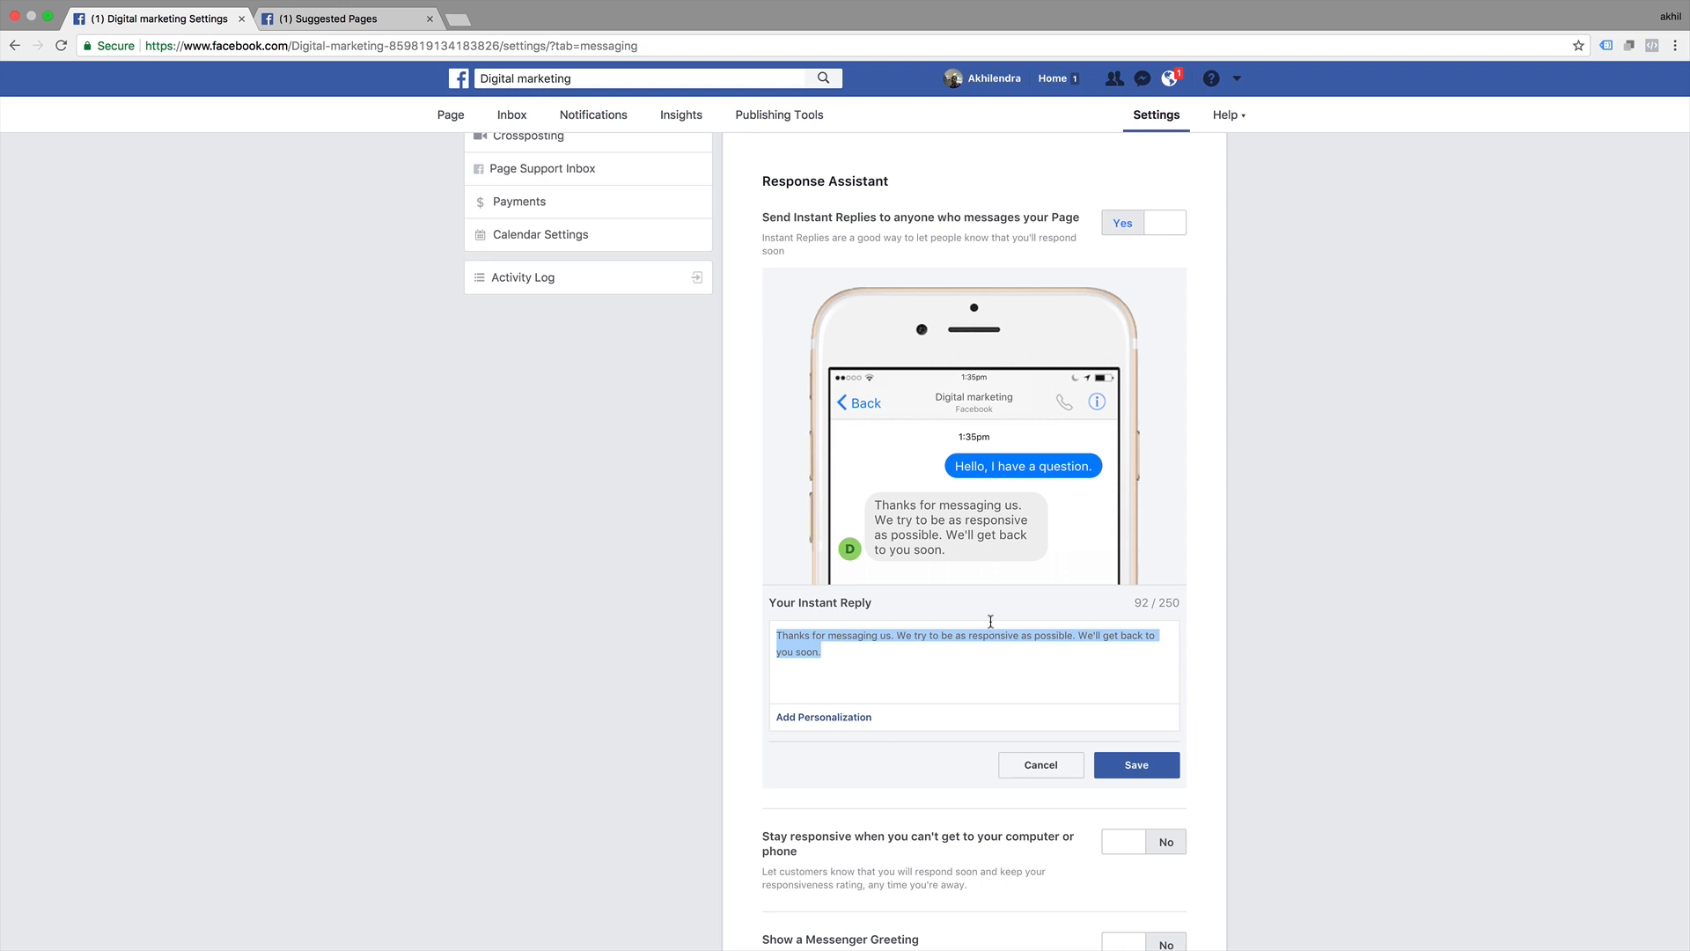
click(822, 719)
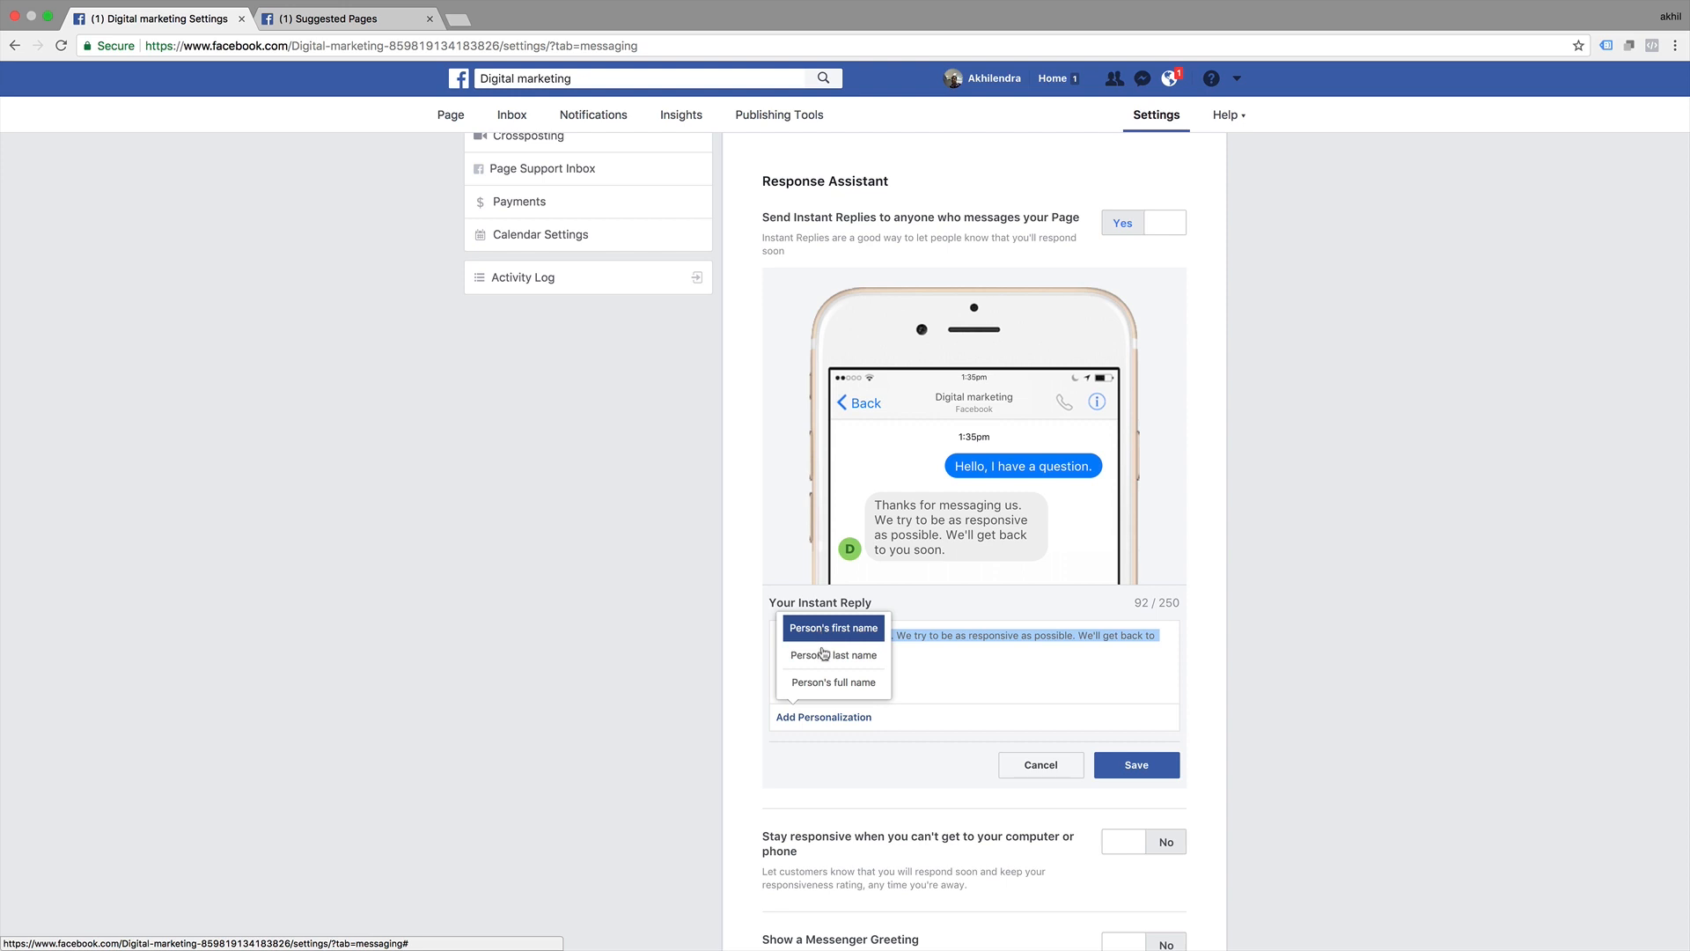
click(723, 692)
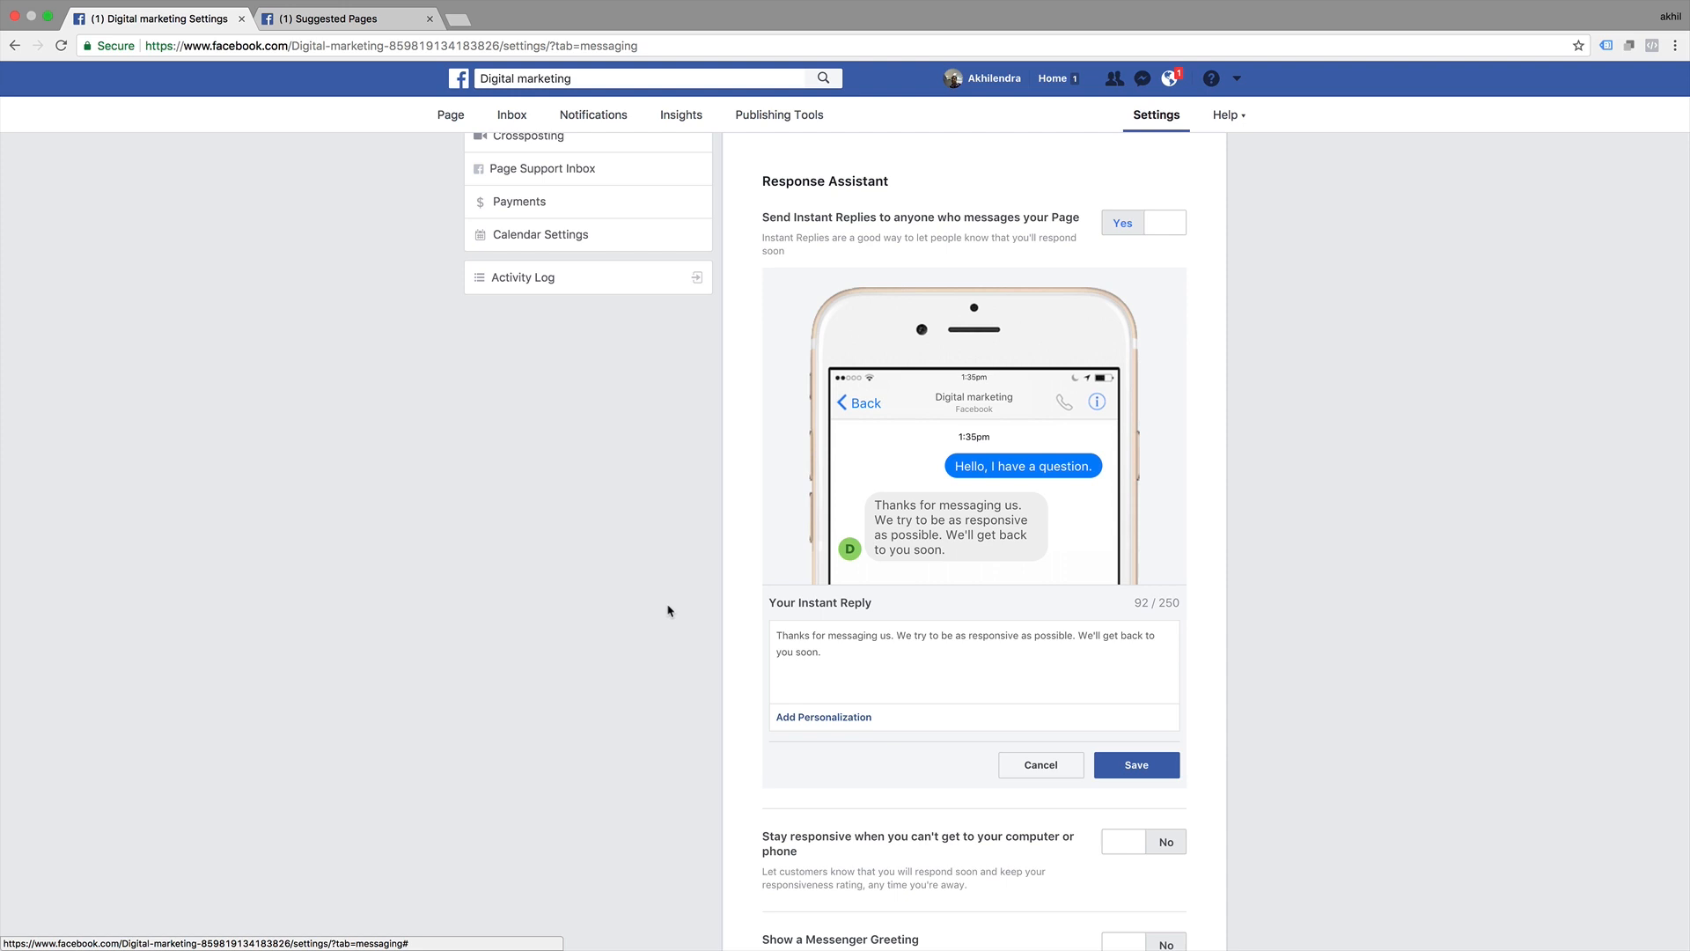
click(1040, 764)
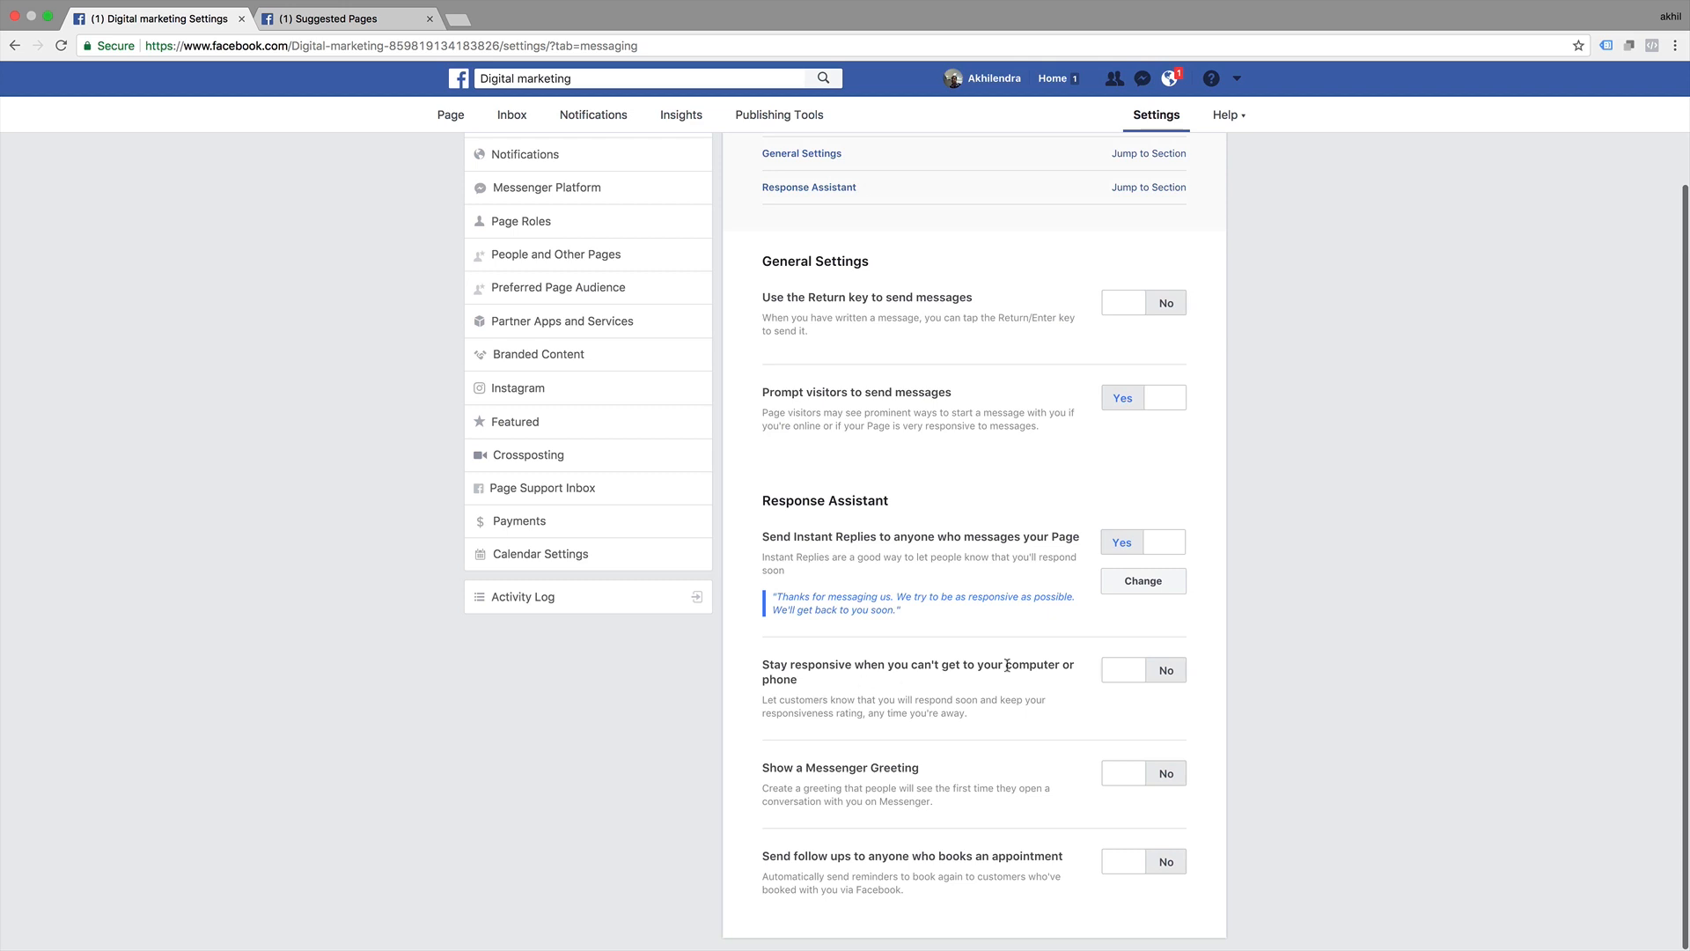
Set "Stay responsive when you can't get to your computer or phone" to Yes and review its away message in the editor, cancelling without edits
click(1166, 671)
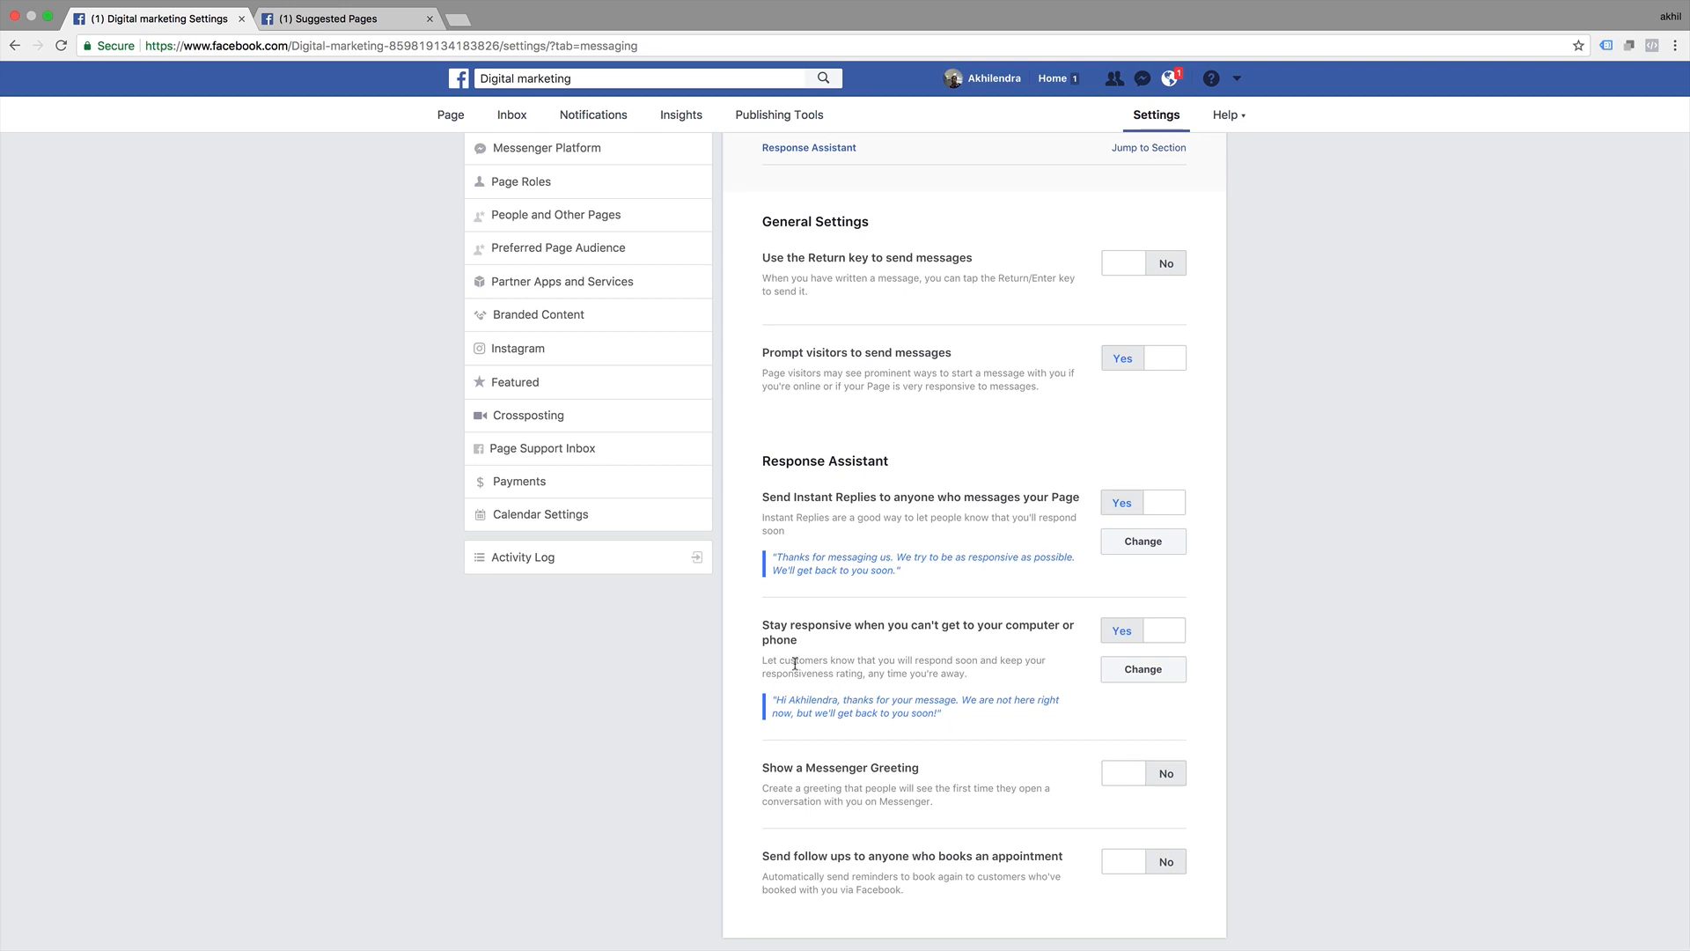
drag(966, 716, 769, 698)
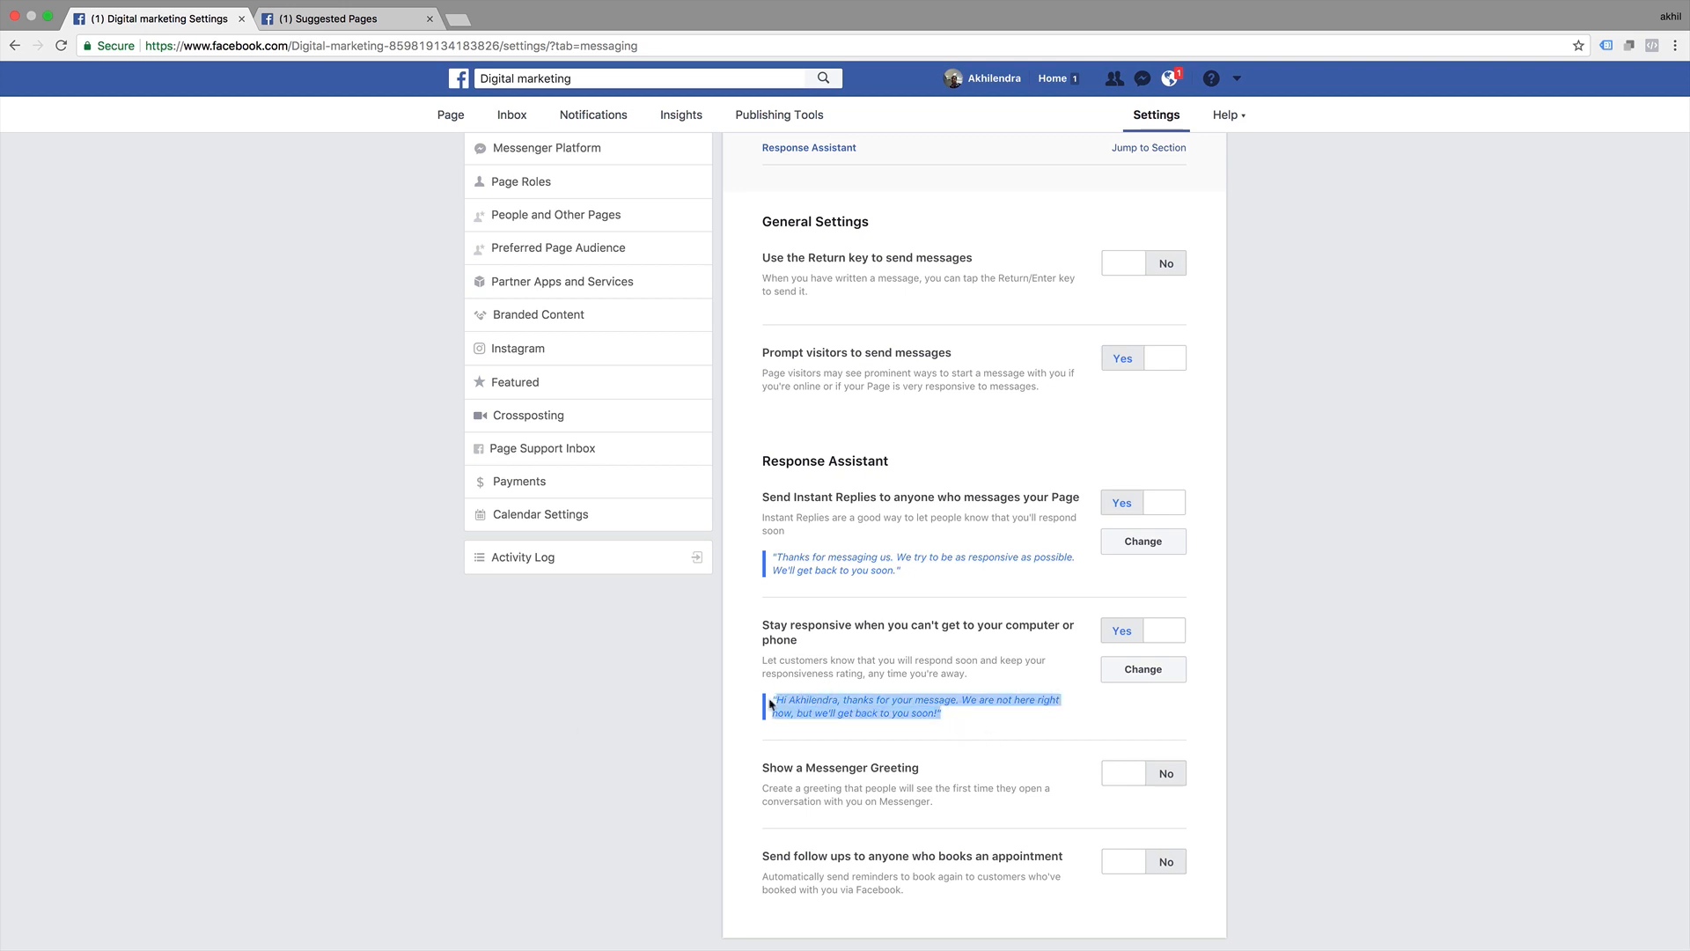
click(1142, 669)
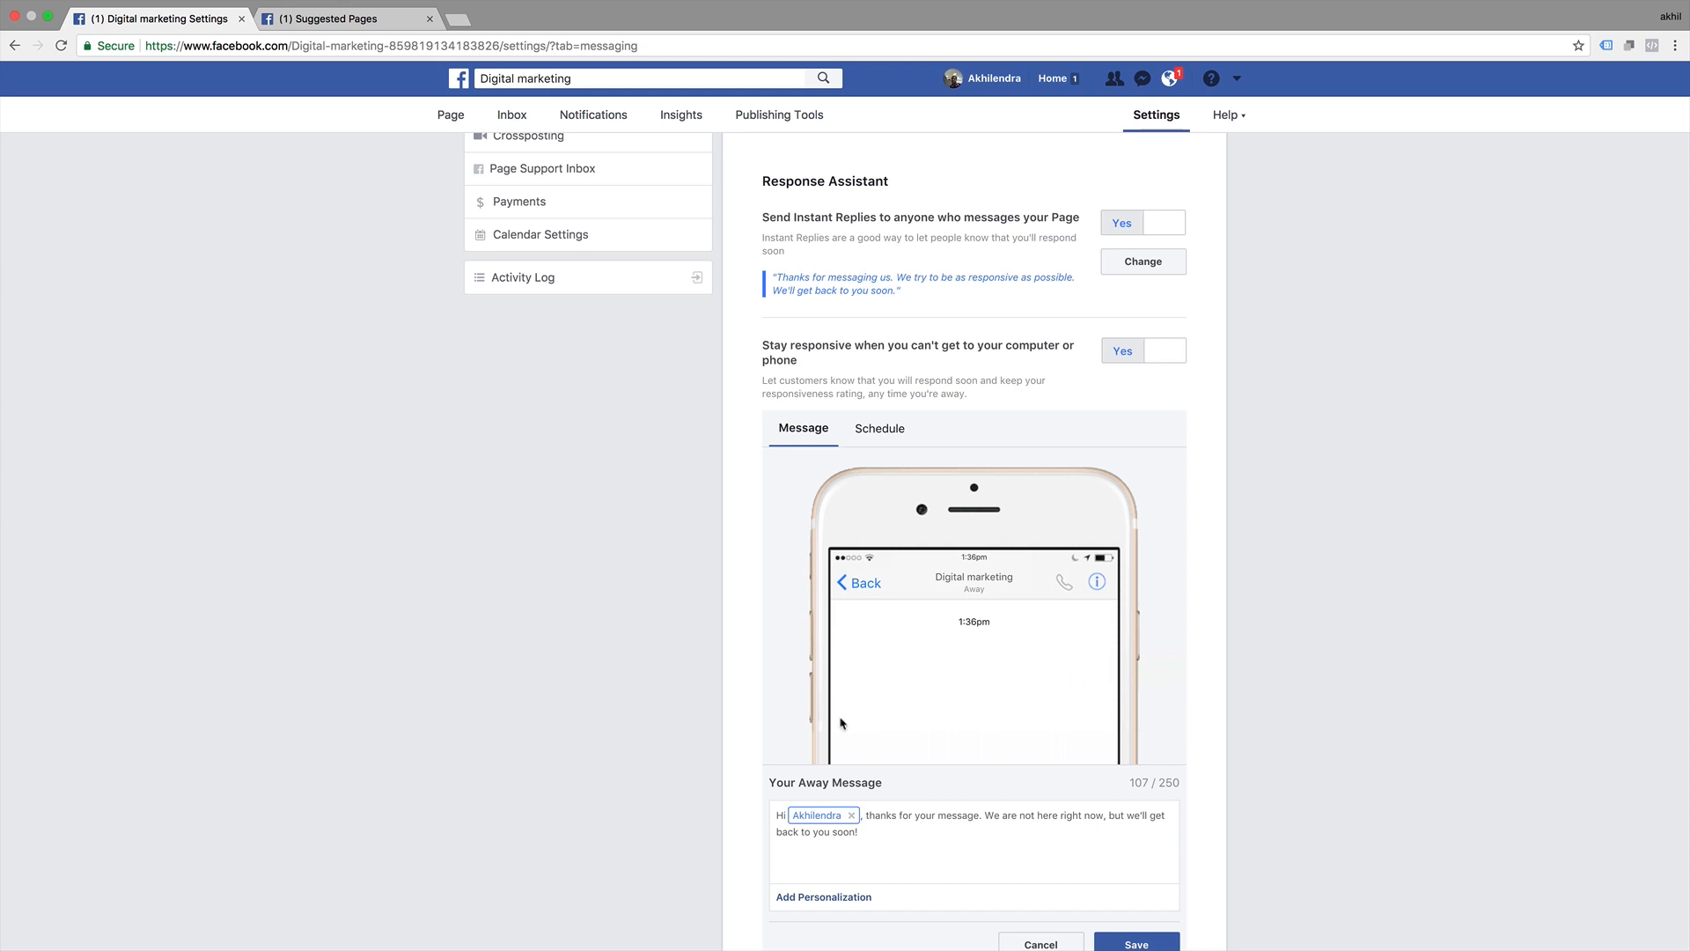
scroll(841, 720, down, 5)
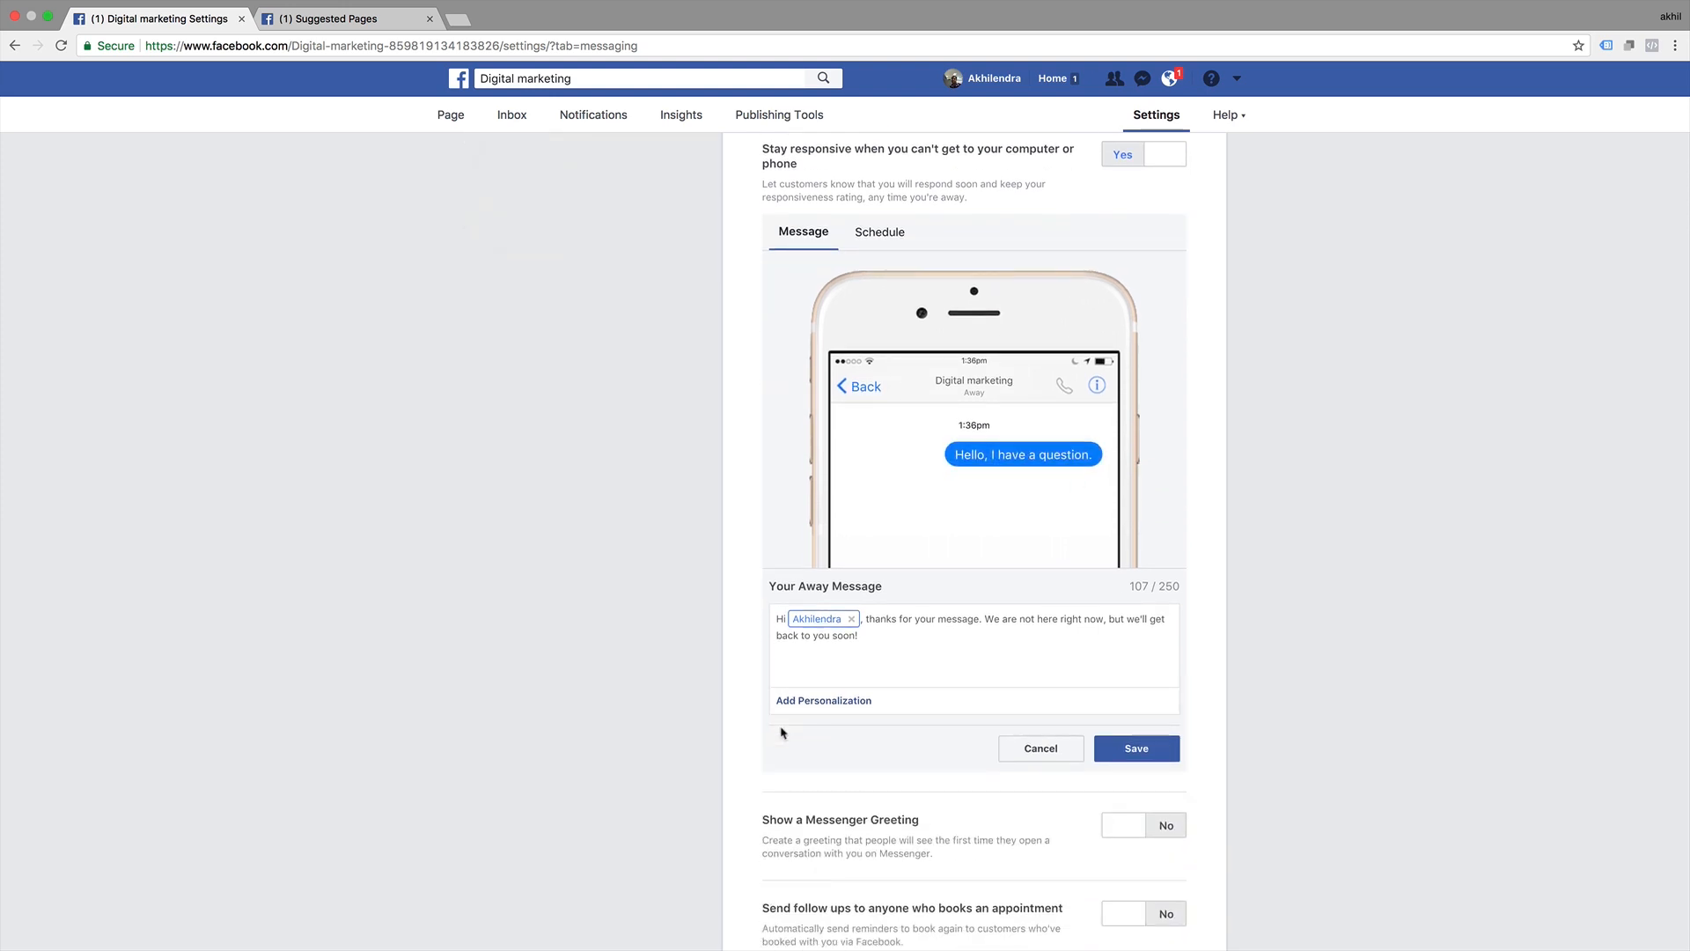
click(1036, 750)
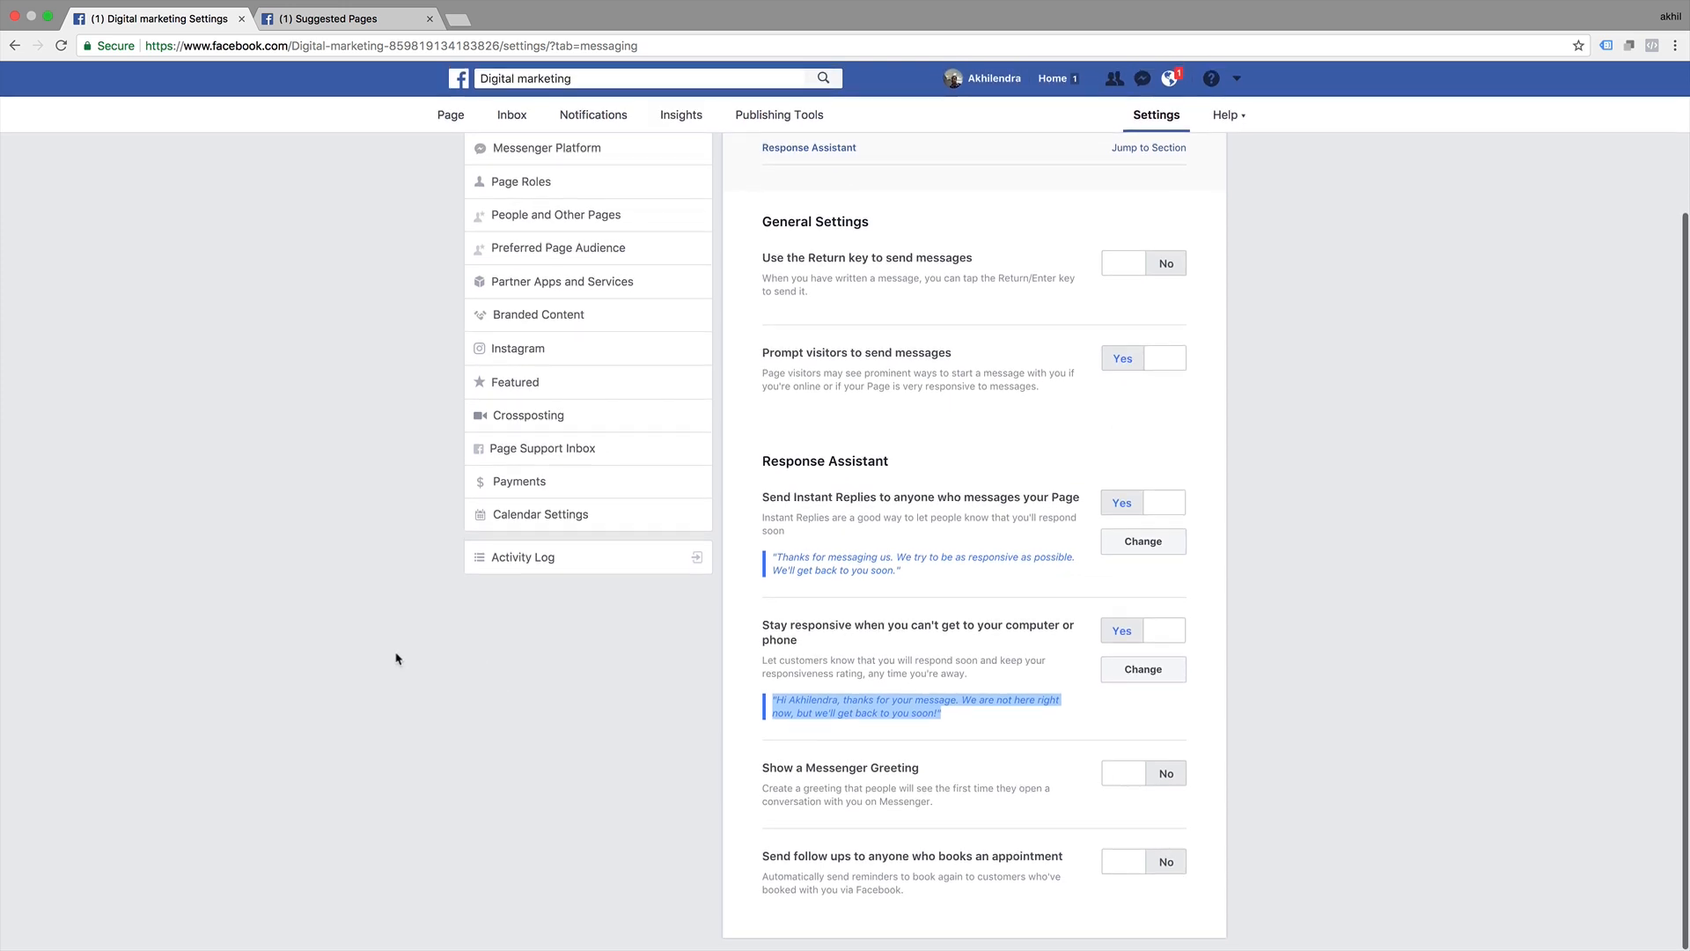
Set both "Show a Messenger Greeting" and "Send follow ups to anyone who books an appointment" to Yes
click(1163, 774)
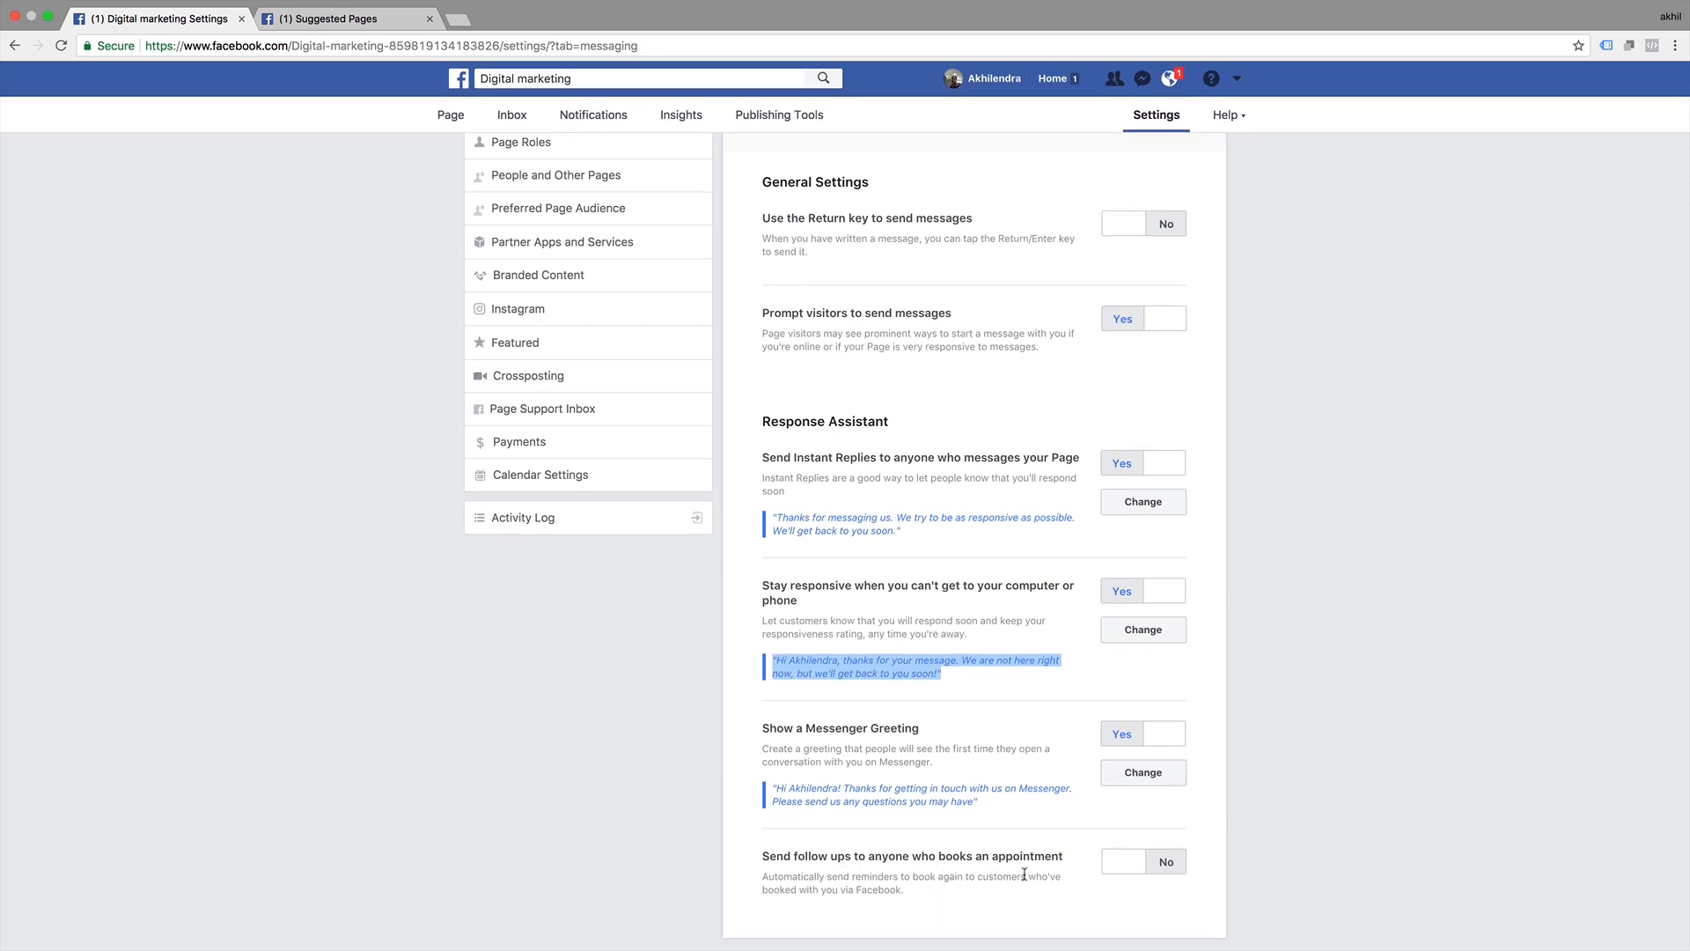
click(1164, 865)
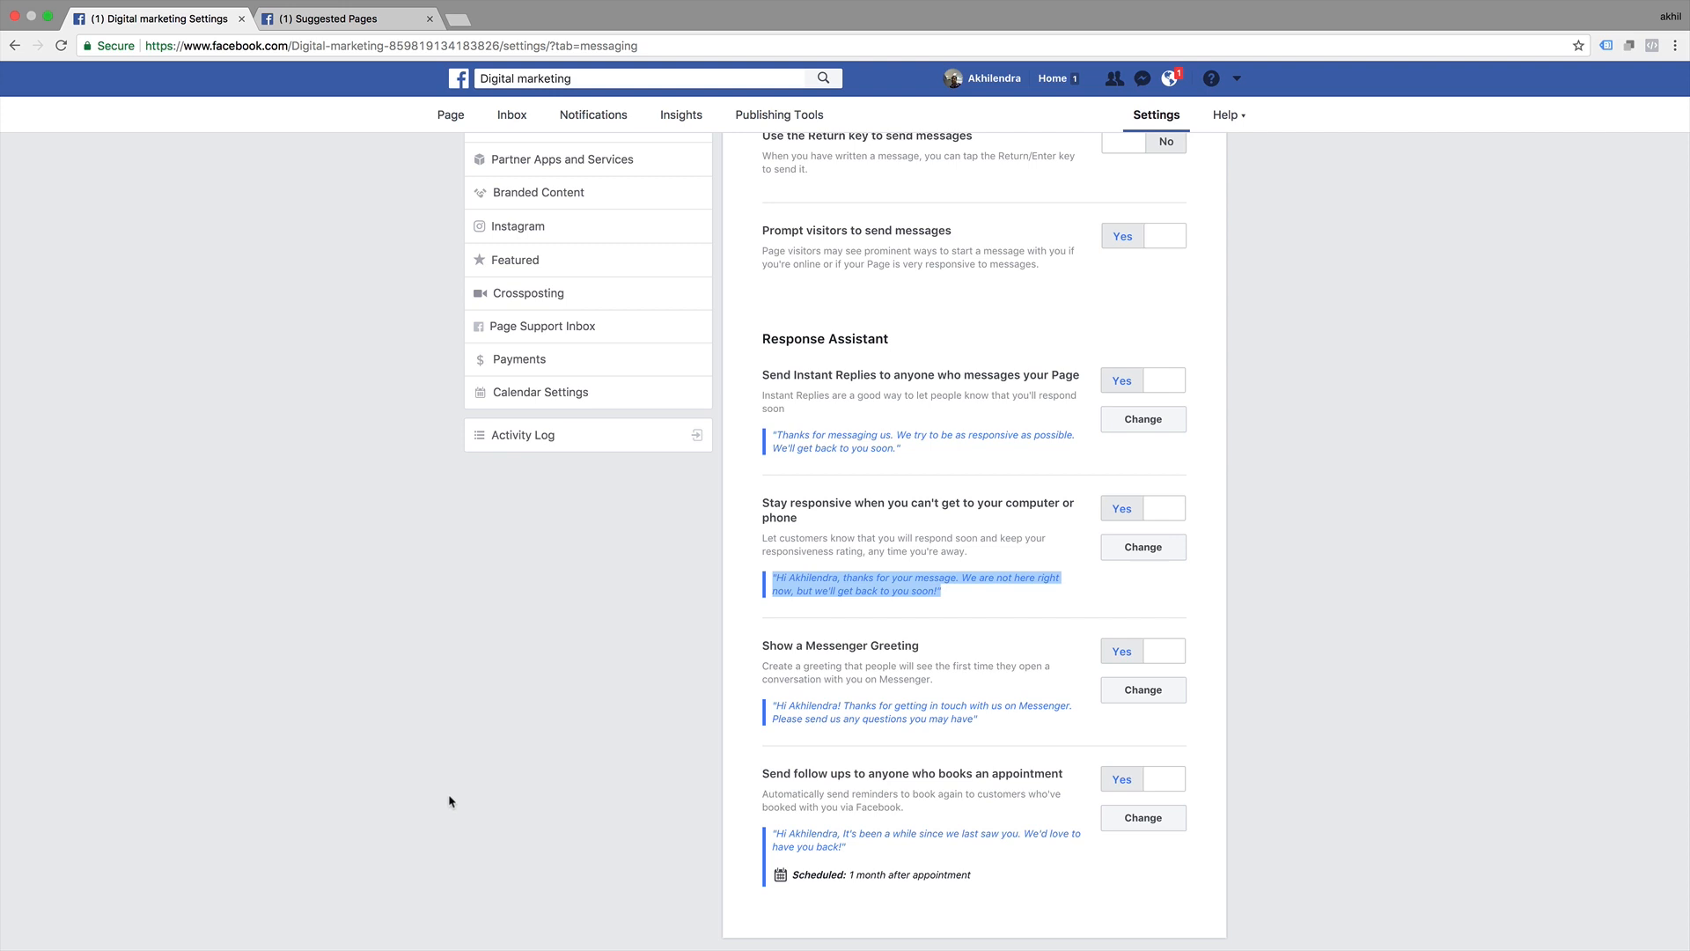
scroll(435, 799, up, 5)
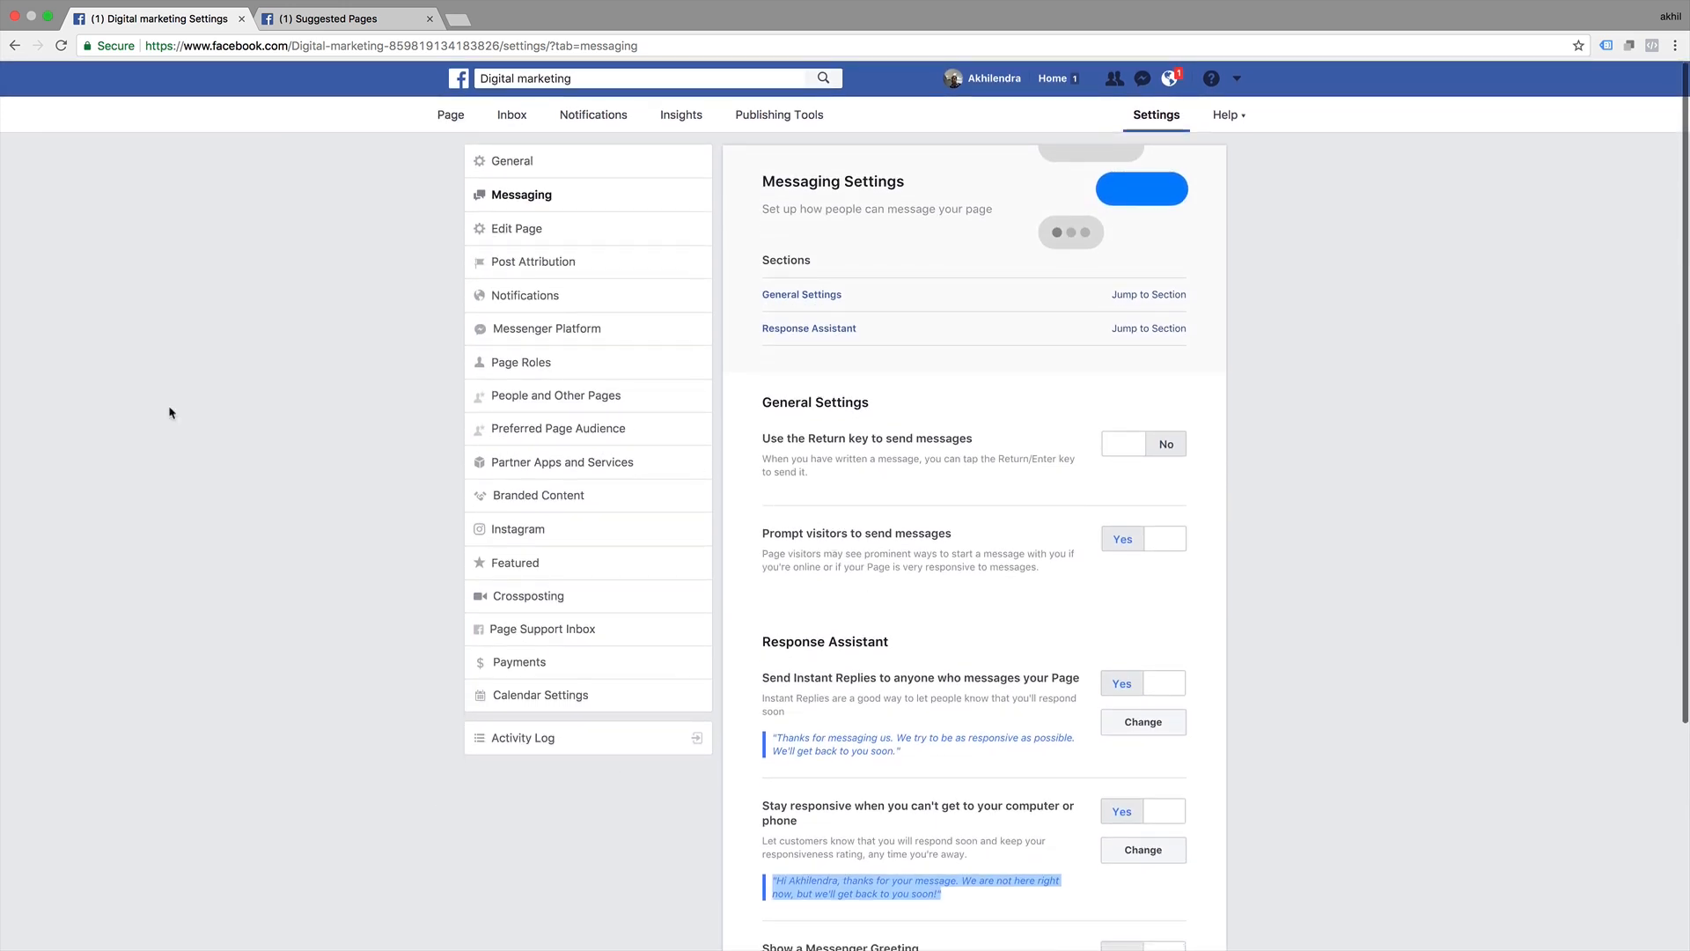